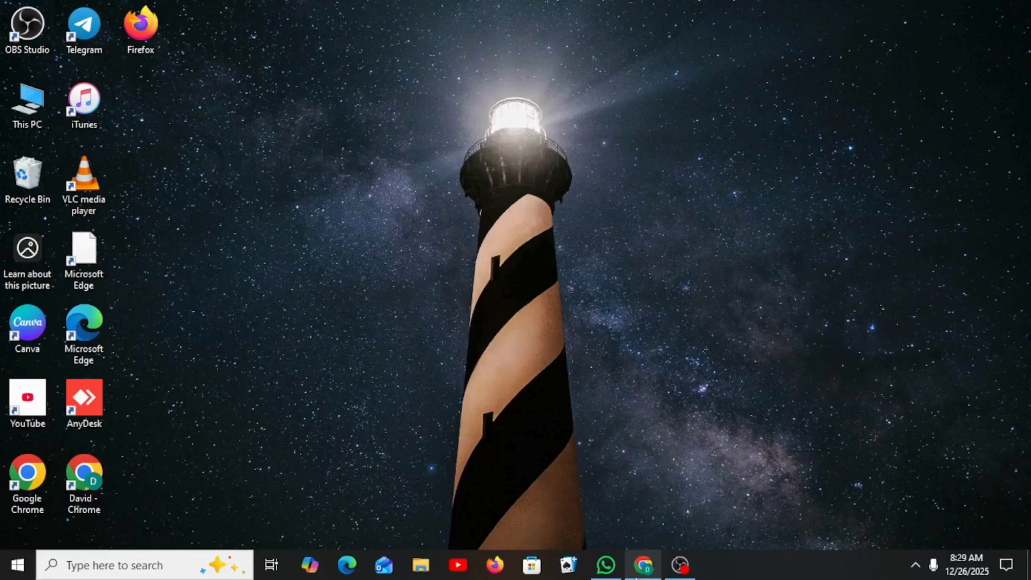
Step: Bring the Chrome window back on screen and click into the new tab page's search
{"action": "mouse_move", "coordinate": [645, 567]}
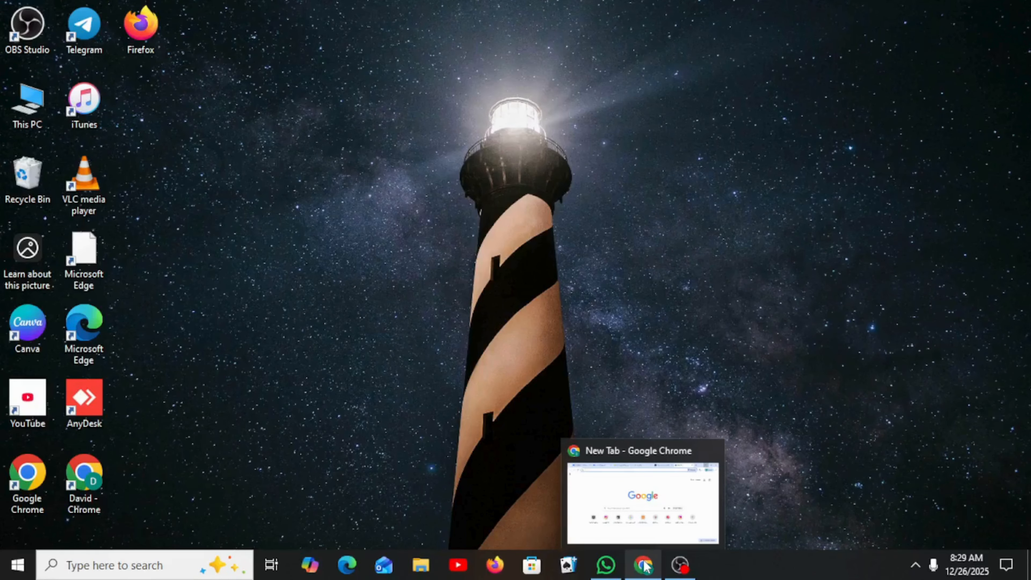
{"action": "left_click", "coordinate": [634, 516]}
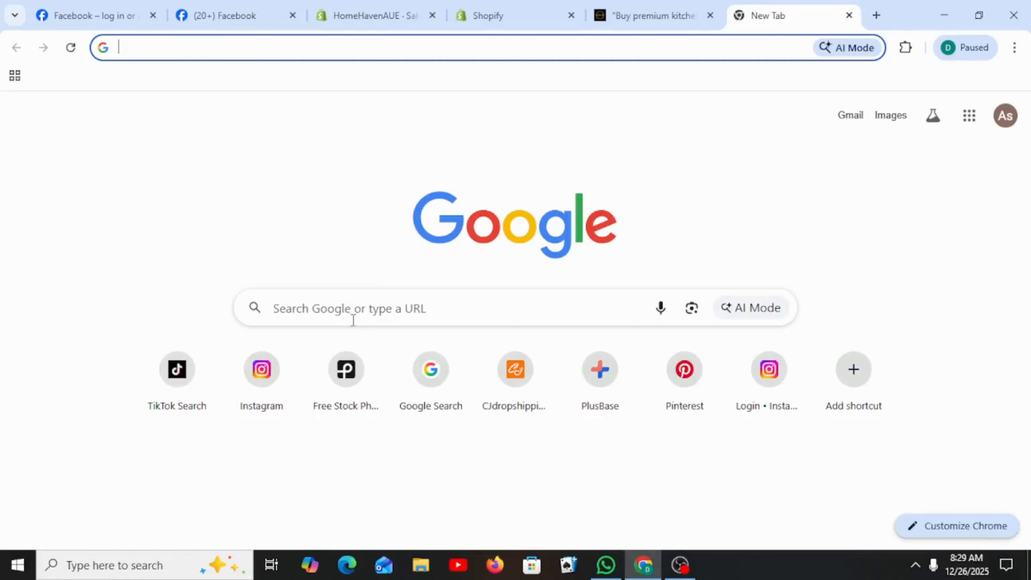
{"action": "left_click", "coordinate": [350, 309]}
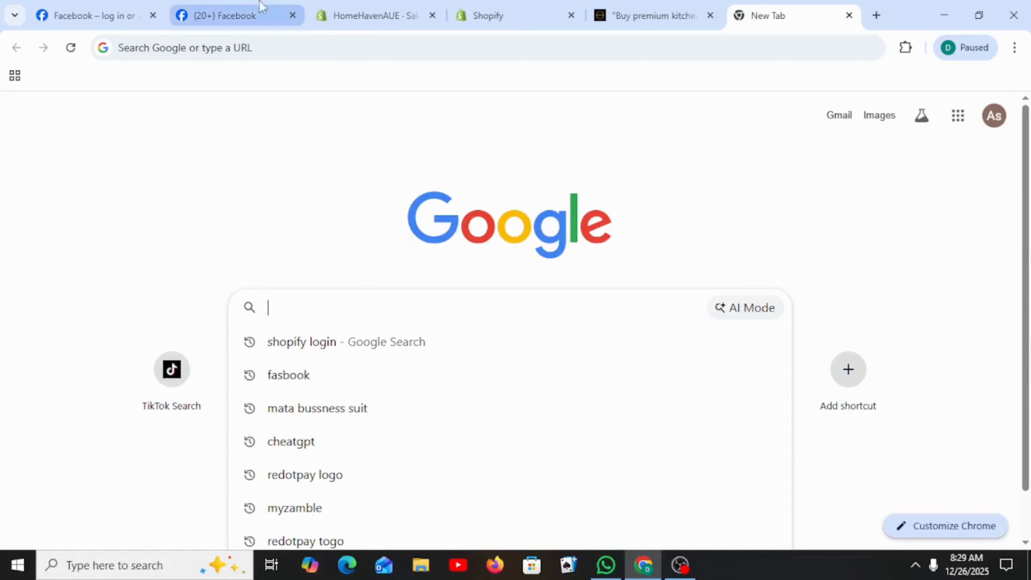
Step: On Facebook, view your profile and the account menu's linked pages, then open a blank new tab
{"action": "left_click", "coordinate": [243, 12]}
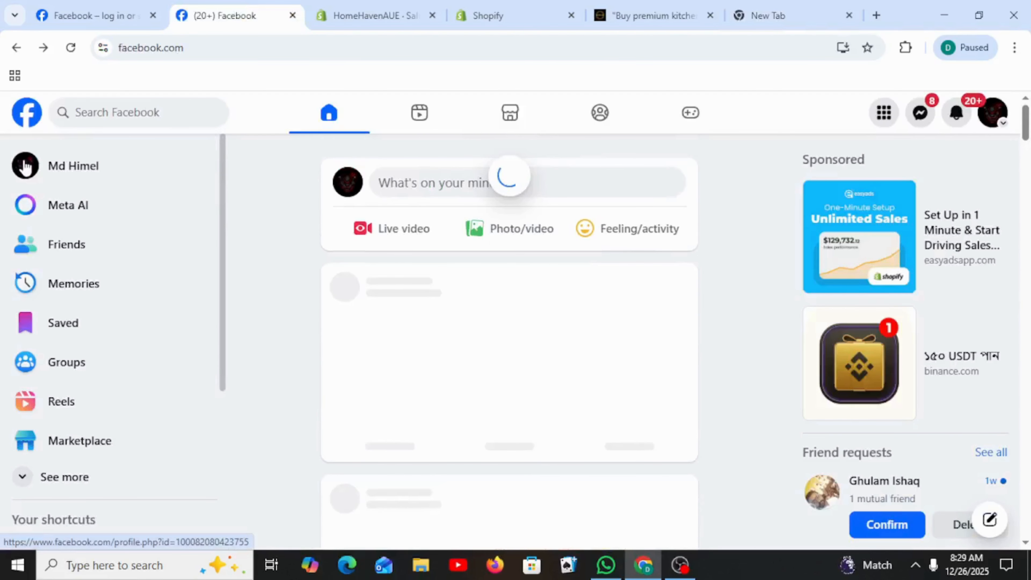
{"action": "left_click", "coordinate": [60, 173]}
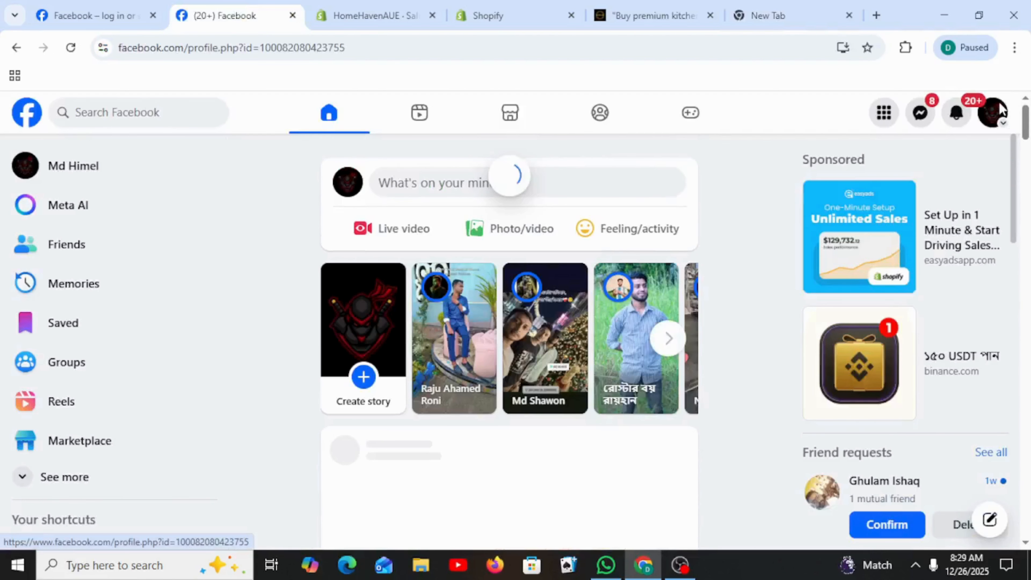
{"action": "left_click", "coordinate": [986, 121]}
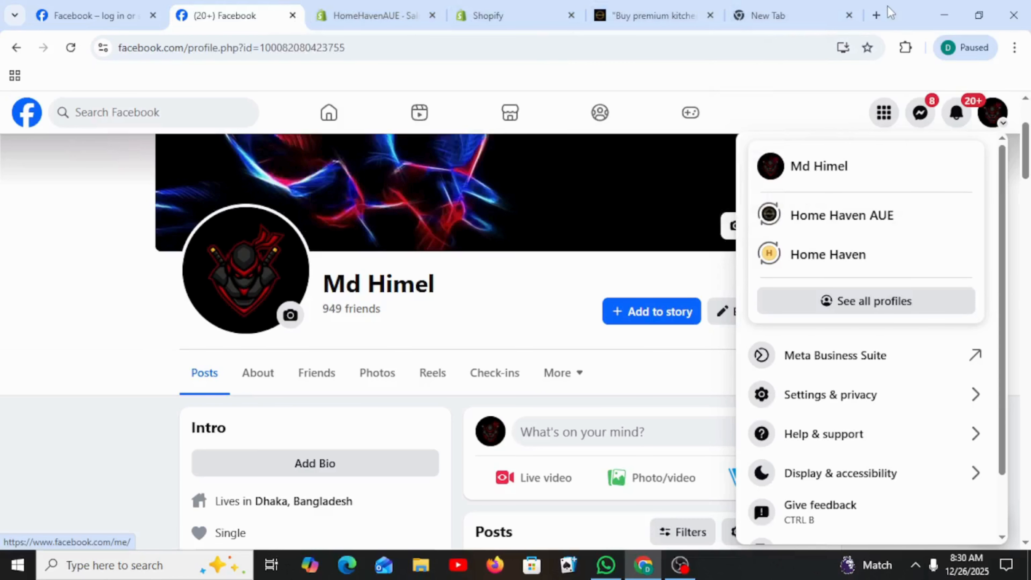
{"action": "left_click", "coordinate": [876, 15]}
{"action": "left_click", "coordinate": [658, 45]}
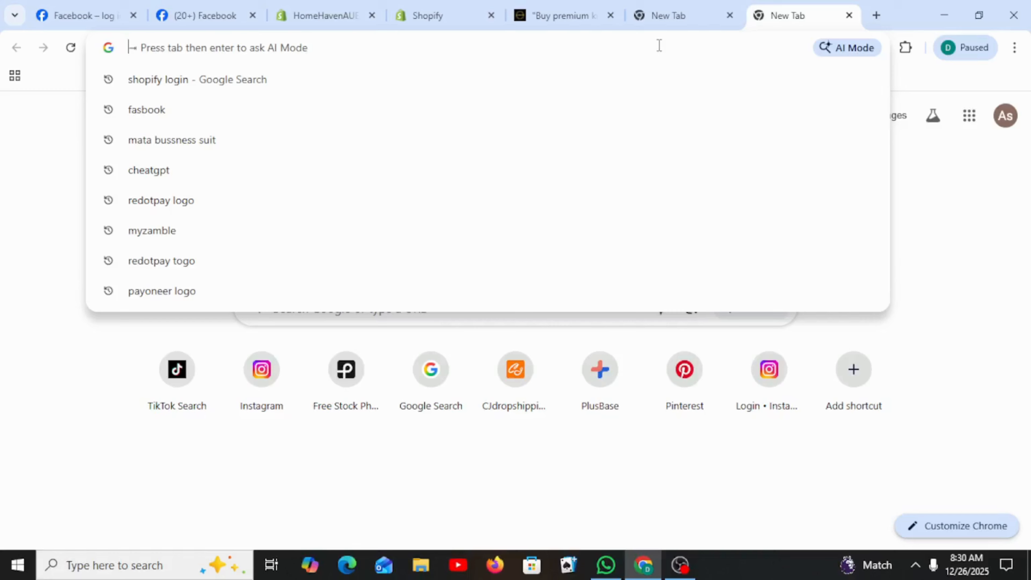
Step: Search for Meta Business Suite using the 'mata bussness suit' suggestion and open the 'Meta Business Suite - Facebook' result
{"action": "type", "text": "mat"}
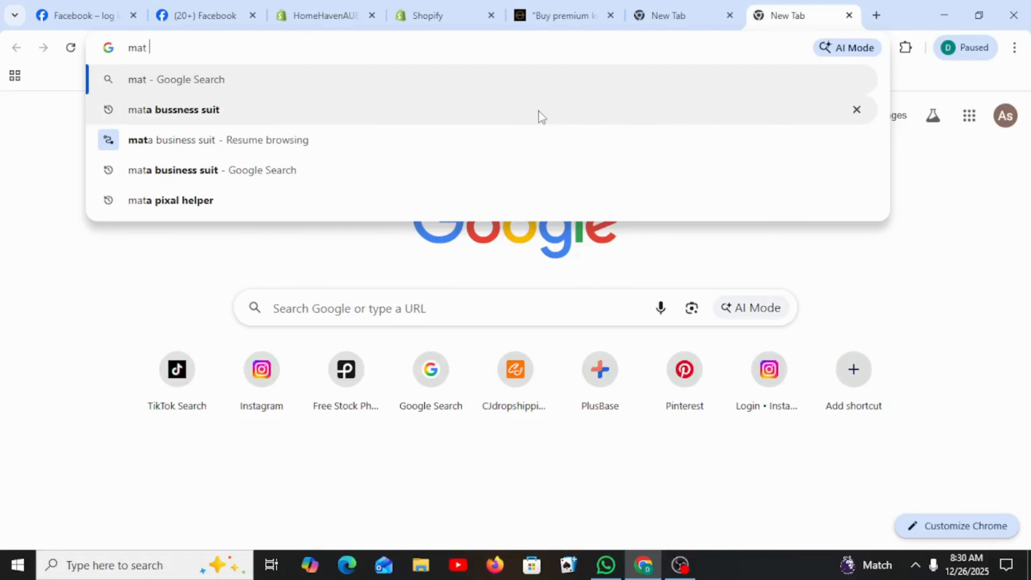
{"action": "left_click", "coordinate": [538, 110]}
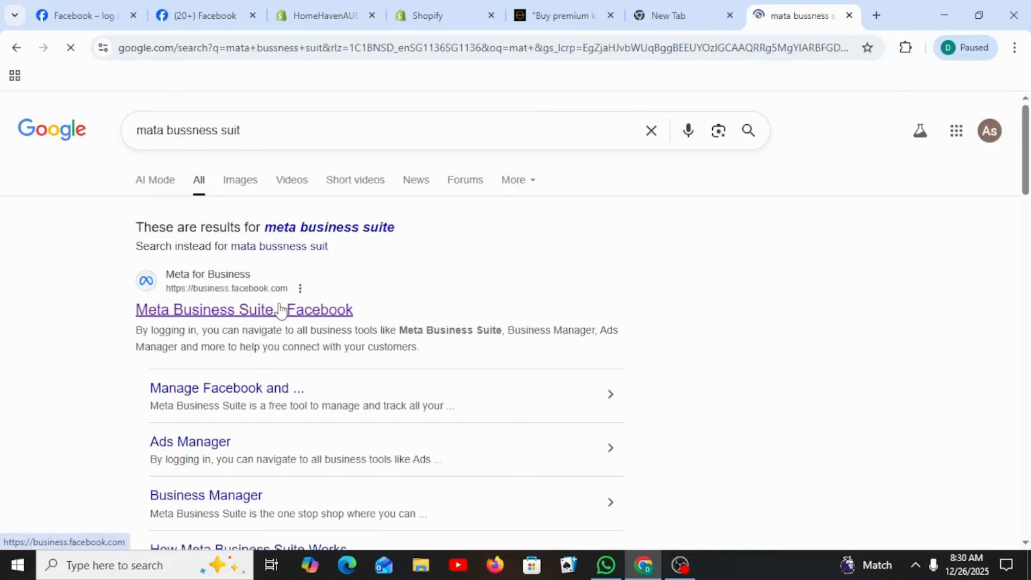
{"action": "left_click", "coordinate": [280, 310]}
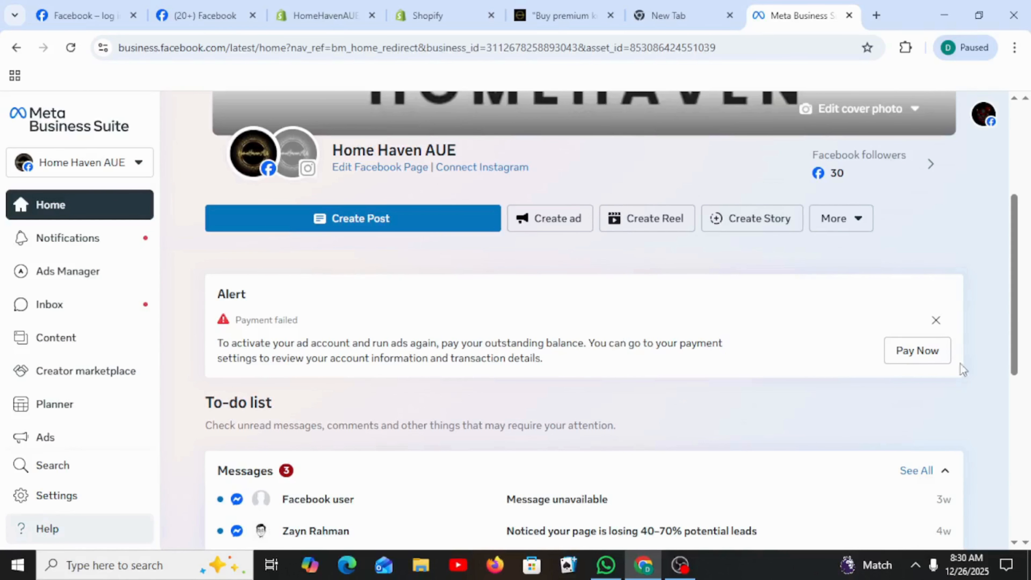
Step: From the Home Haven AUE account selector, choose 'Create a business portfolio'
{"action": "left_click", "coordinate": [105, 174]}
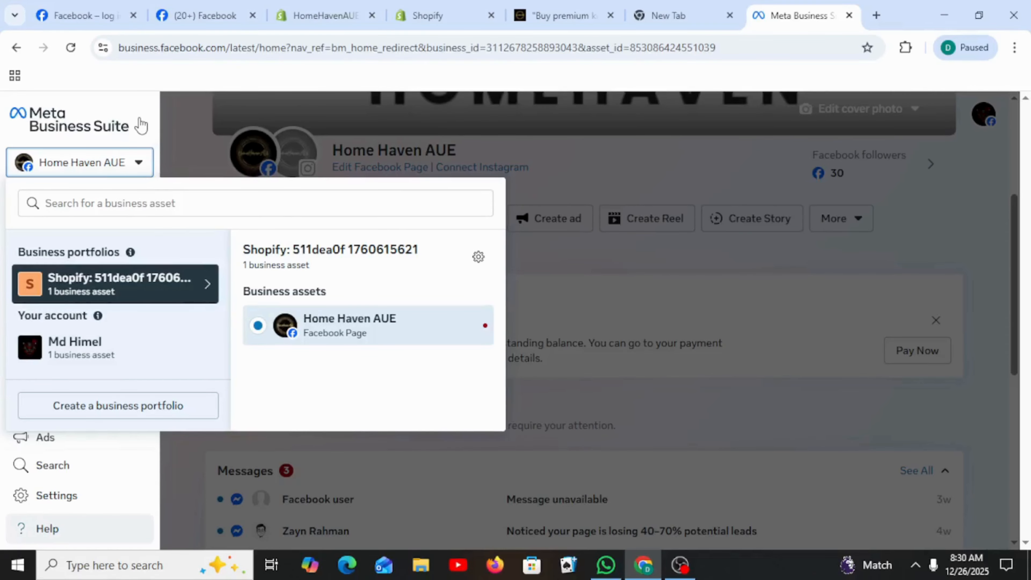
{"action": "left_click", "coordinate": [141, 125]}
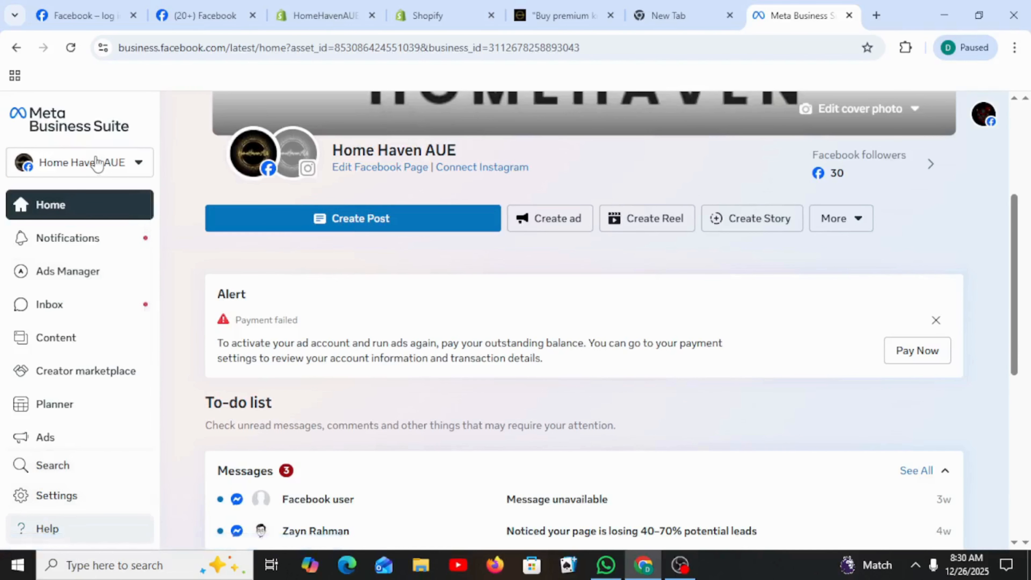
{"action": "left_click", "coordinate": [94, 164]}
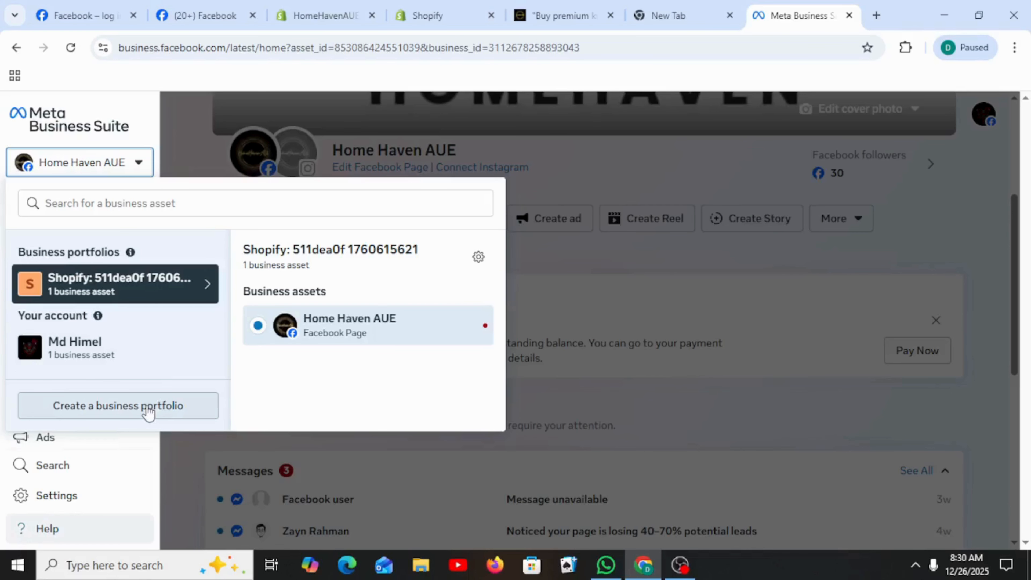
{"action": "left_click", "coordinate": [148, 406]}
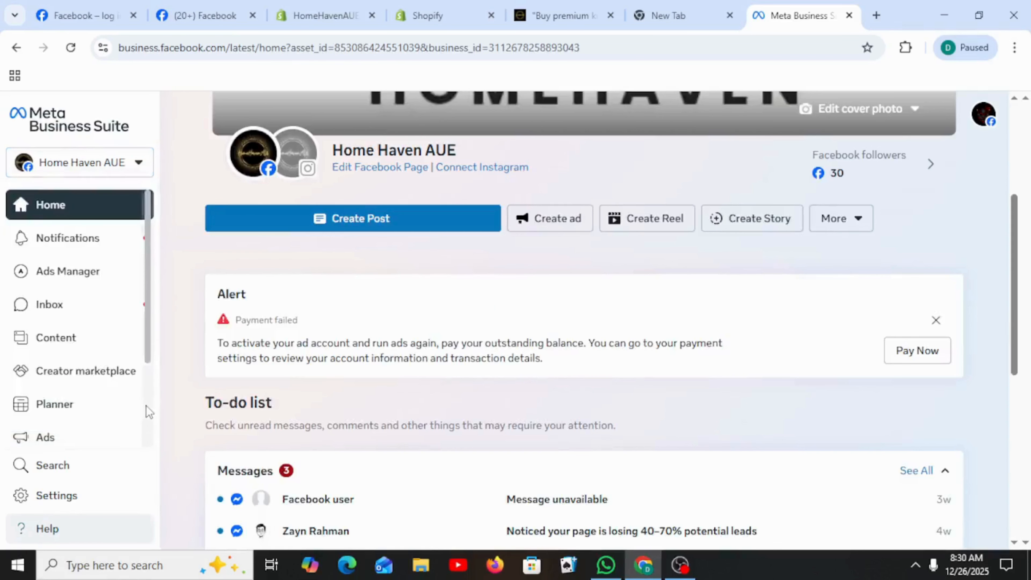
{"action": "left_click", "coordinate": [428, 232]}
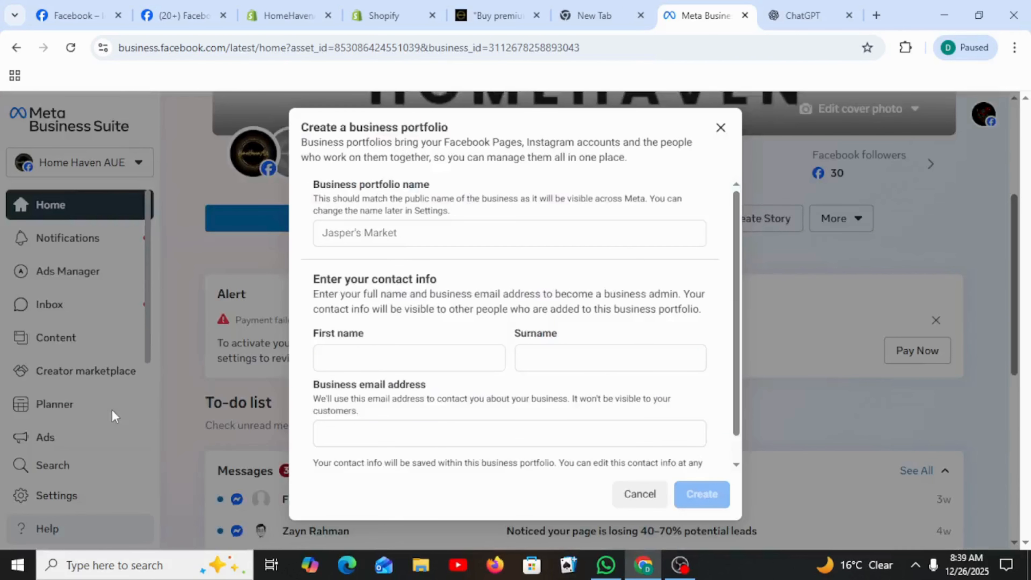
Step: Enter 'MetaBoost Studio' as the portfolio name and 'MetaBoost' as the first name
{"action": "left_click", "coordinate": [383, 232]}
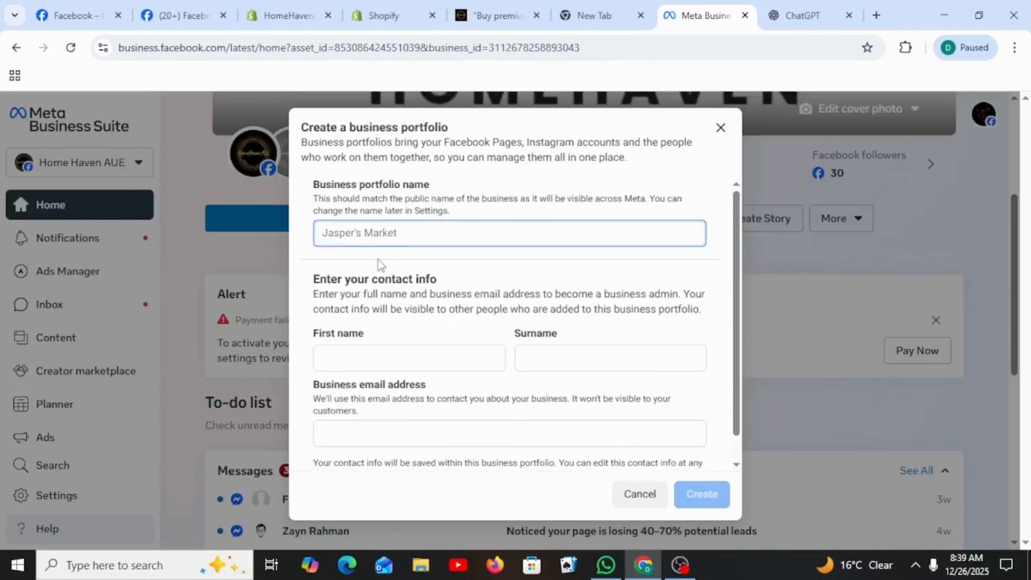
{"action": "type", "text": "MetaBoost Studio"}
{"action": "left_click", "coordinate": [396, 351]}
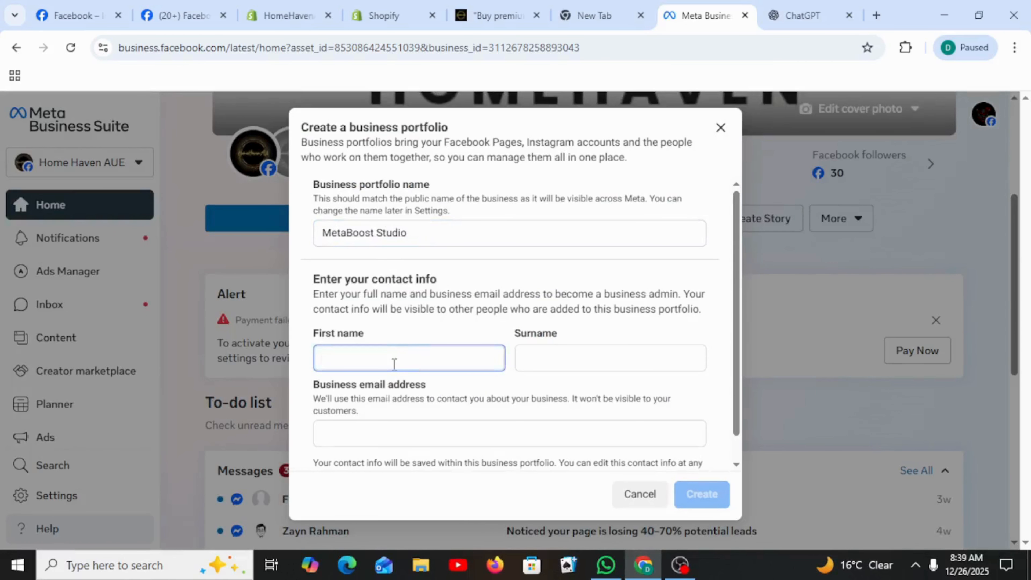
{"action": "type", "text": "MetaBoost Studio"}
{"action": "left_click_drag", "start_coordinate": [420, 359], "coordinate": [378, 359]}
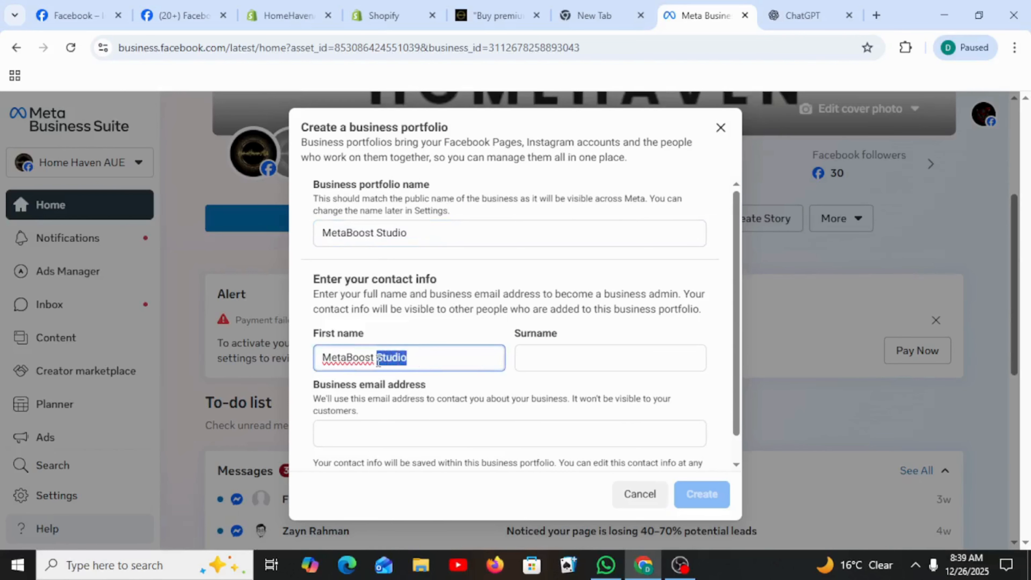
{"action": "key", "text": "BackSpace"}
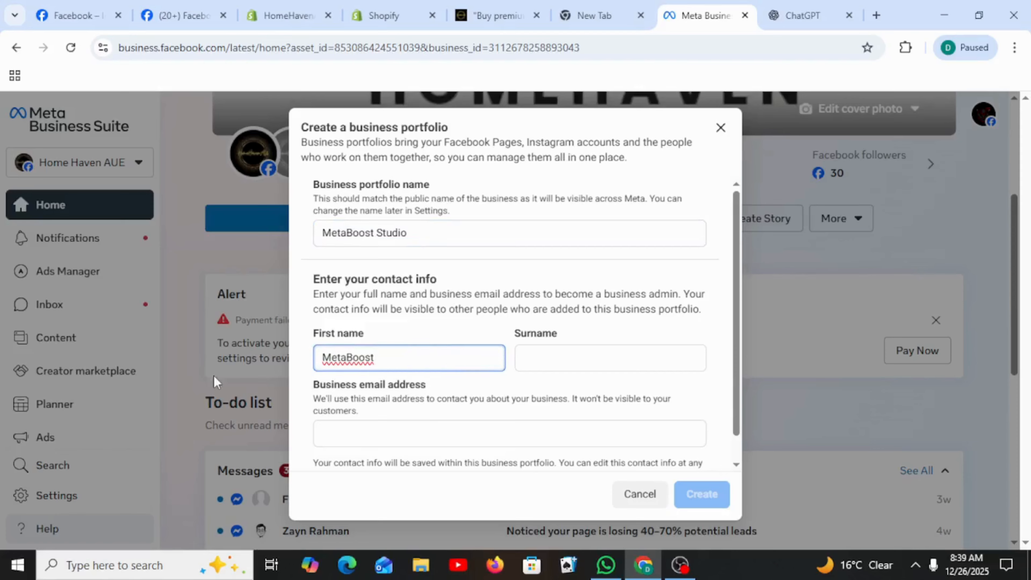
Step: Set the surname to 'Studio', fill the business email from autofill, and create the portfolio
{"action": "left_click", "coordinate": [572, 351]}
{"action": "type", "text": "MetaBoost Studio"}
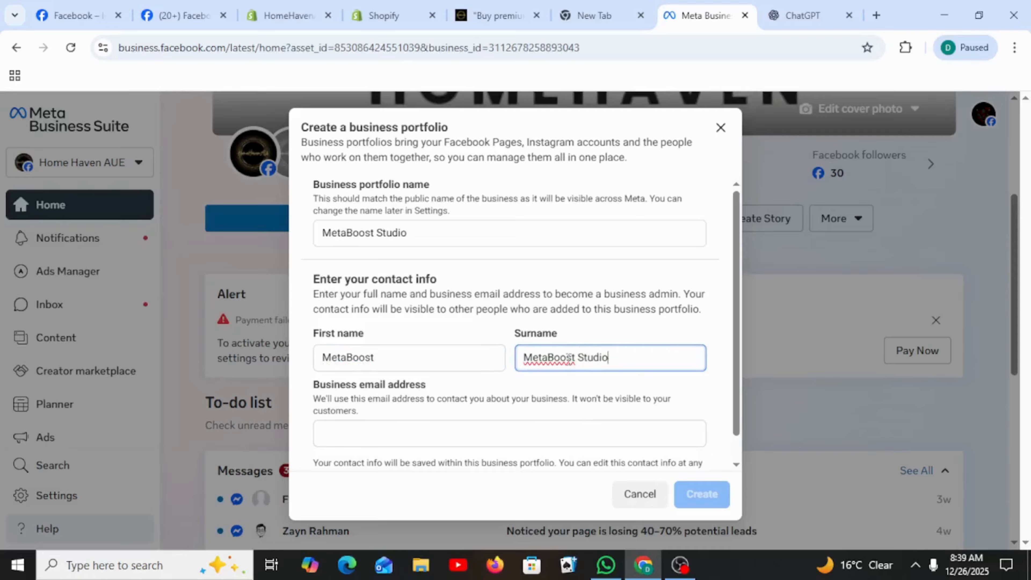
{"action": "left_click_drag", "start_coordinate": [579, 357], "coordinate": [524, 379]}
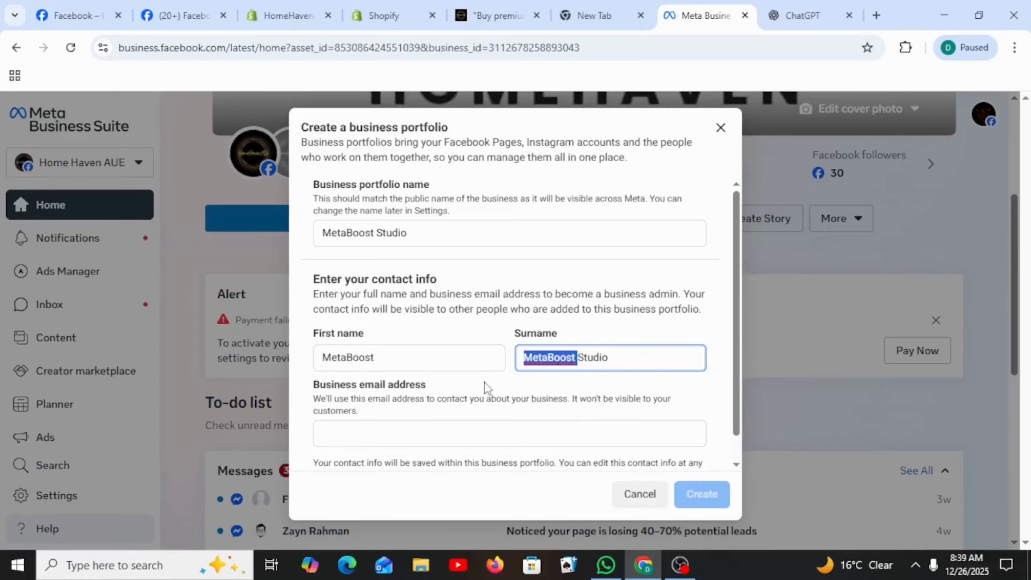
{"action": "key", "text": "BackSpace"}
{"action": "left_click", "coordinate": [487, 438]}
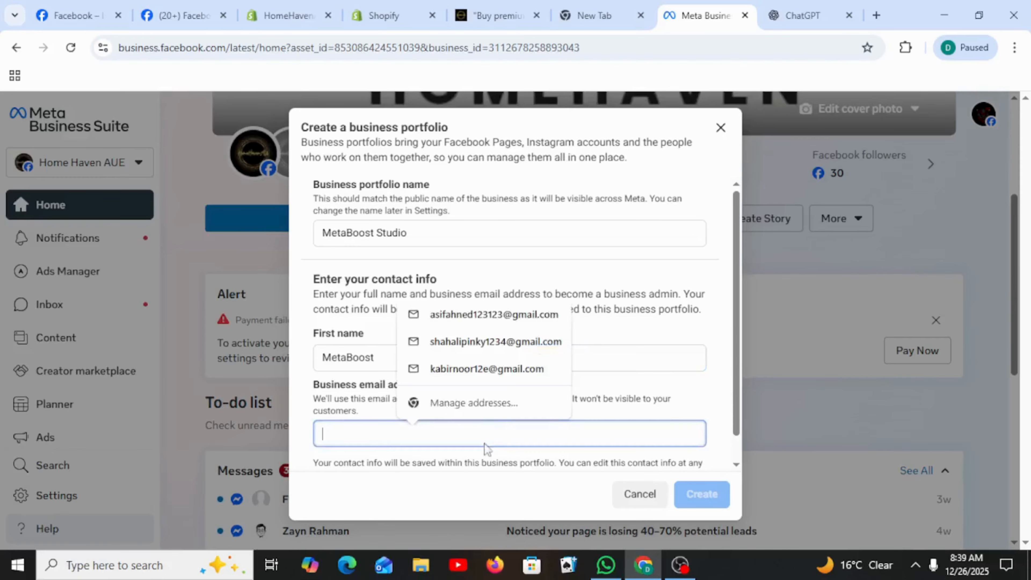
{"action": "left_click", "coordinate": [523, 345]}
{"action": "left_click", "coordinate": [700, 491]}
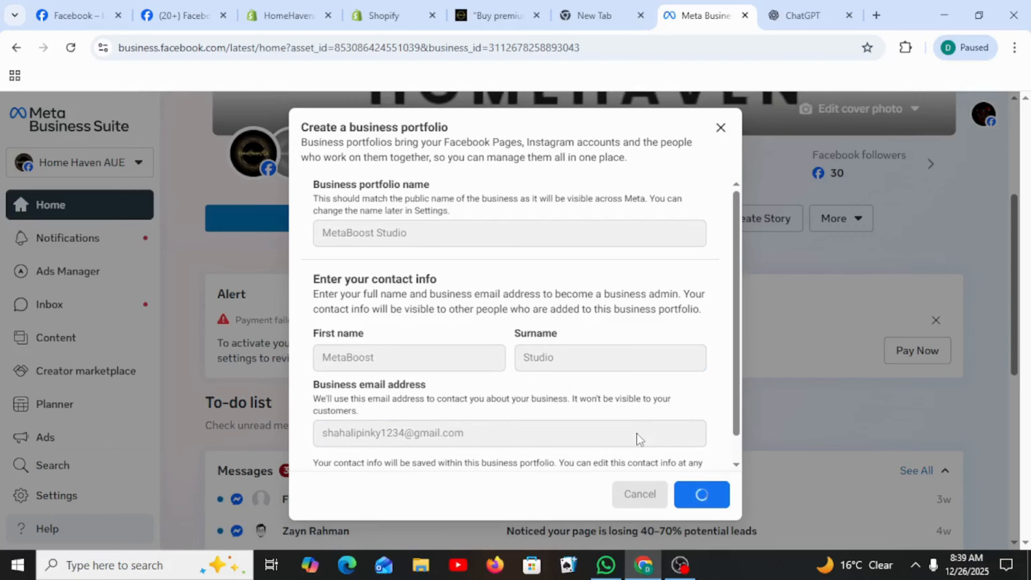
{"action": "scroll", "coordinate": [636, 447], "scroll_direction": "down", "scroll_amount": 1}
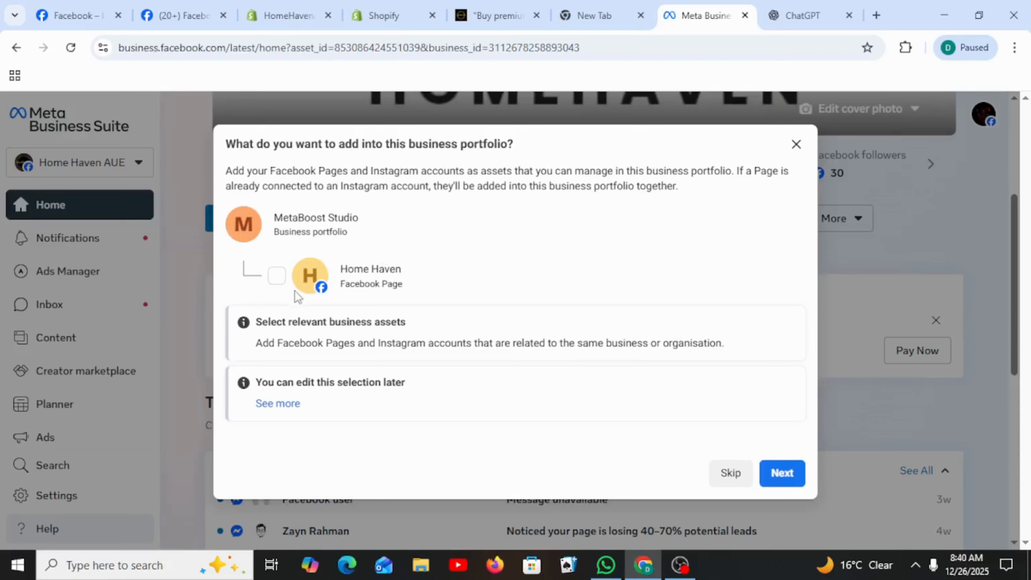
Step: Skip adding the Home Haven page, review the MetaBoost Studio portfolio, and confirm it
{"action": "left_click", "coordinate": [278, 277]}
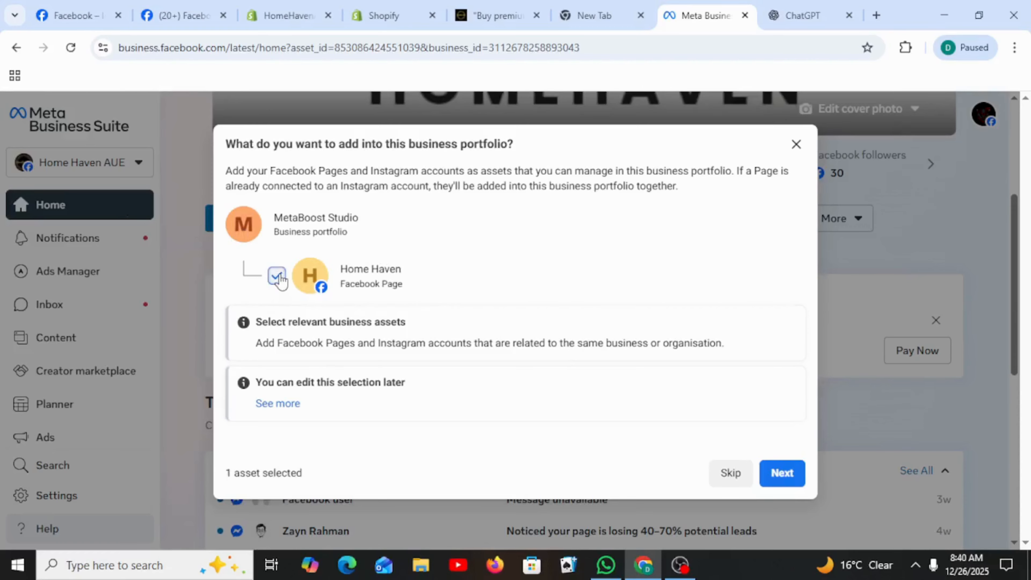
{"action": "left_click", "coordinate": [278, 277]}
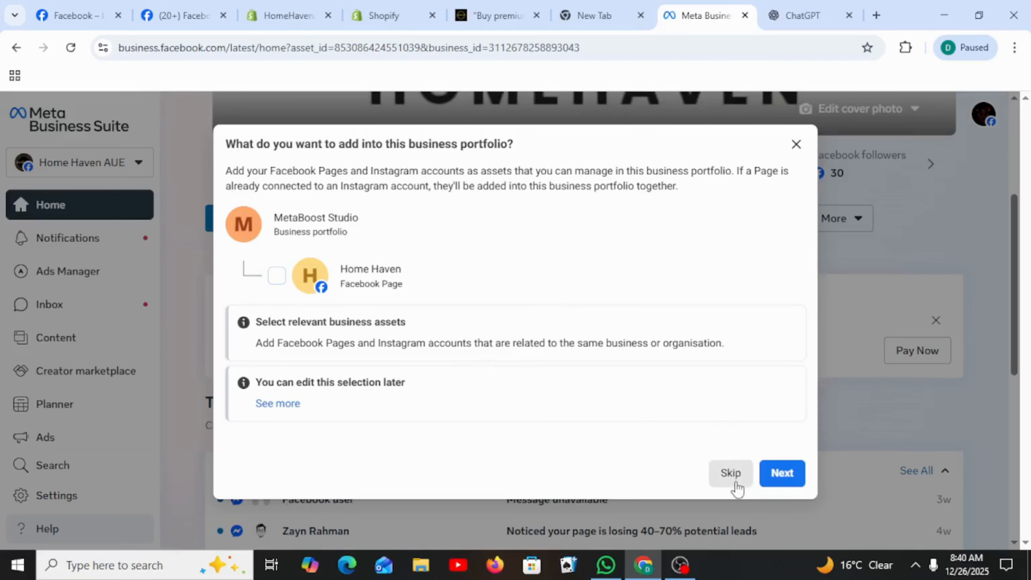
{"action": "left_click", "coordinate": [736, 484]}
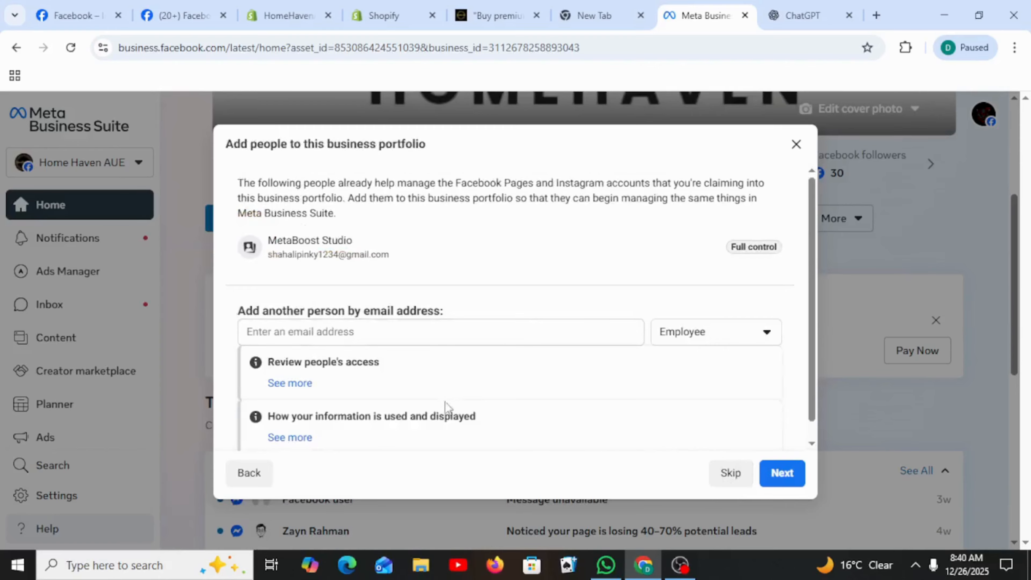
{"action": "scroll", "coordinate": [446, 404], "scroll_direction": "down", "scroll_amount": 1}
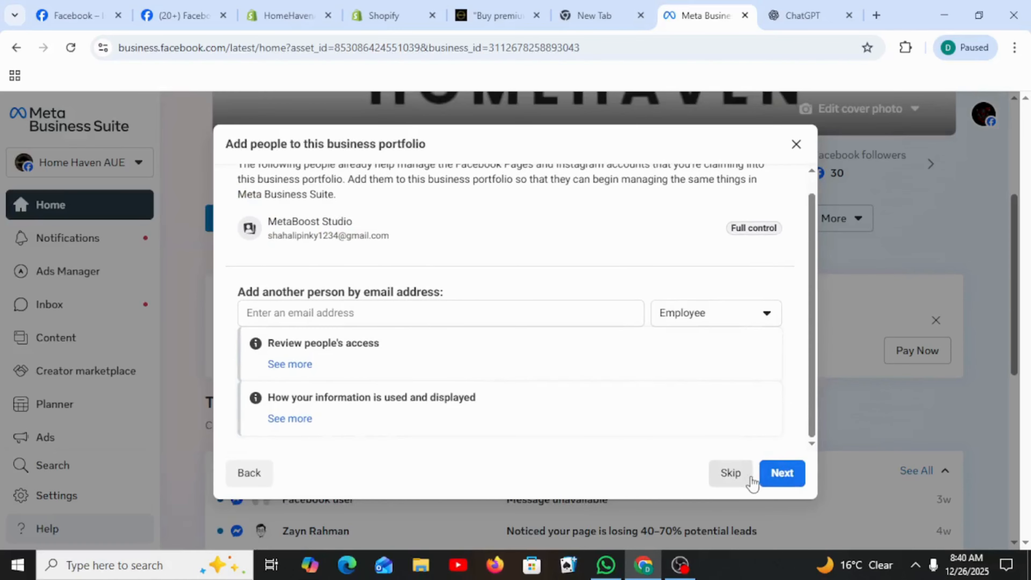
{"action": "left_click", "coordinate": [781, 475]}
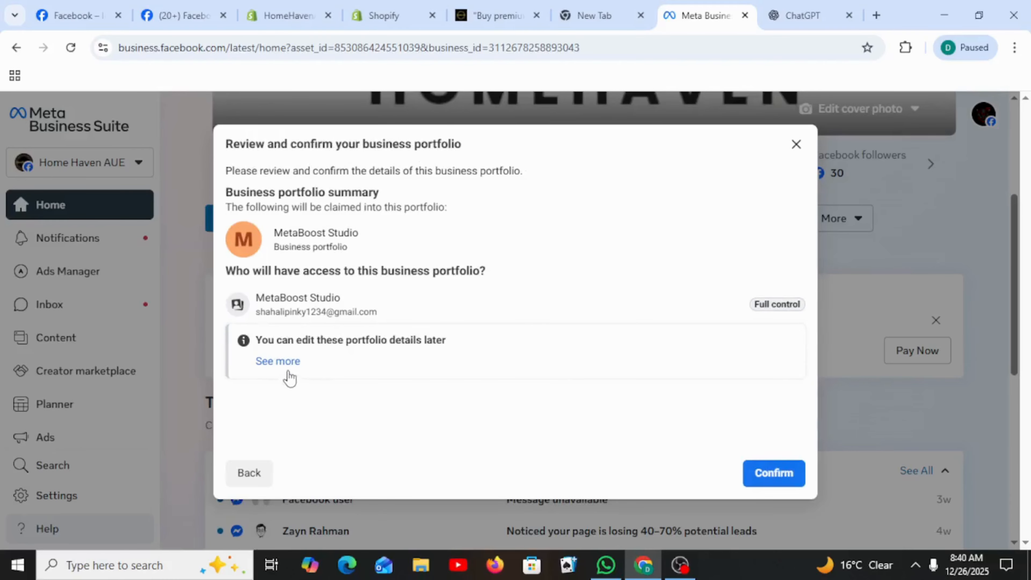
{"action": "left_click", "coordinate": [286, 363]}
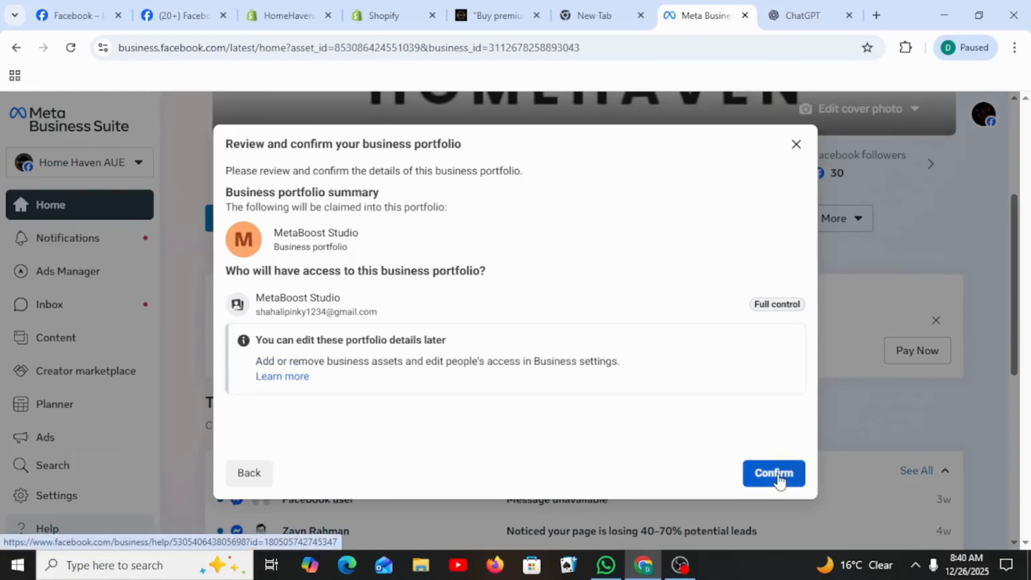
{"action": "left_click", "coordinate": [778, 475]}
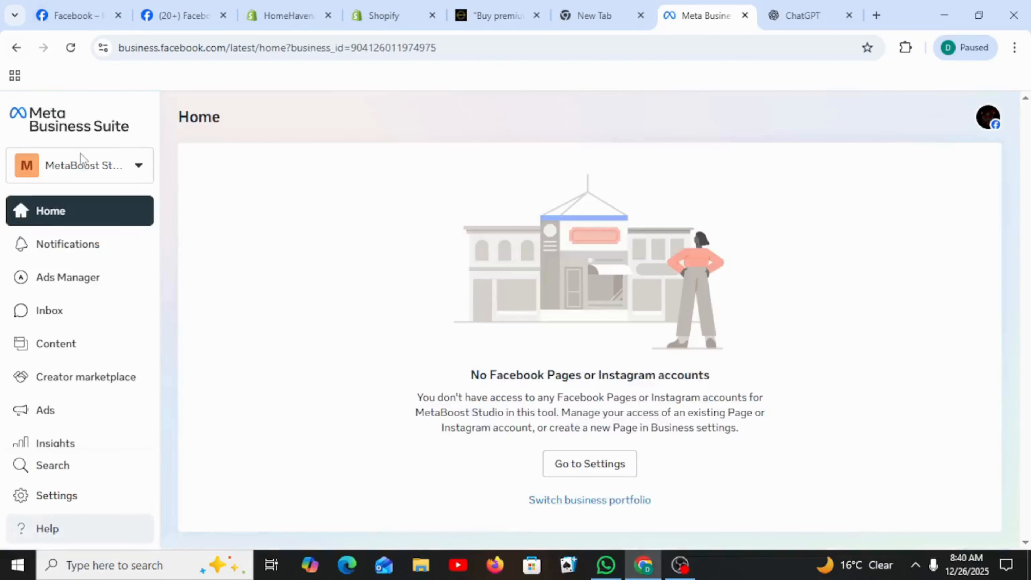
Step: Check the portfolio list, then open MetaBoost Studio's Settings on the Users > People page
{"action": "left_click", "coordinate": [131, 171]}
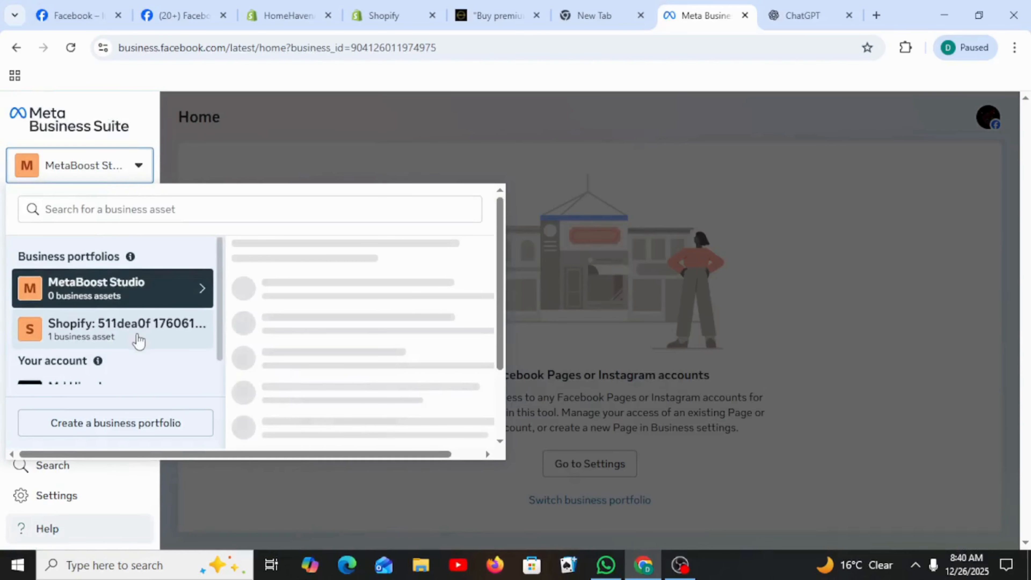
{"action": "scroll", "coordinate": [139, 338], "scroll_direction": "down", "scroll_amount": 2}
{"action": "scroll", "coordinate": [140, 329], "scroll_direction": "up", "scroll_amount": 2}
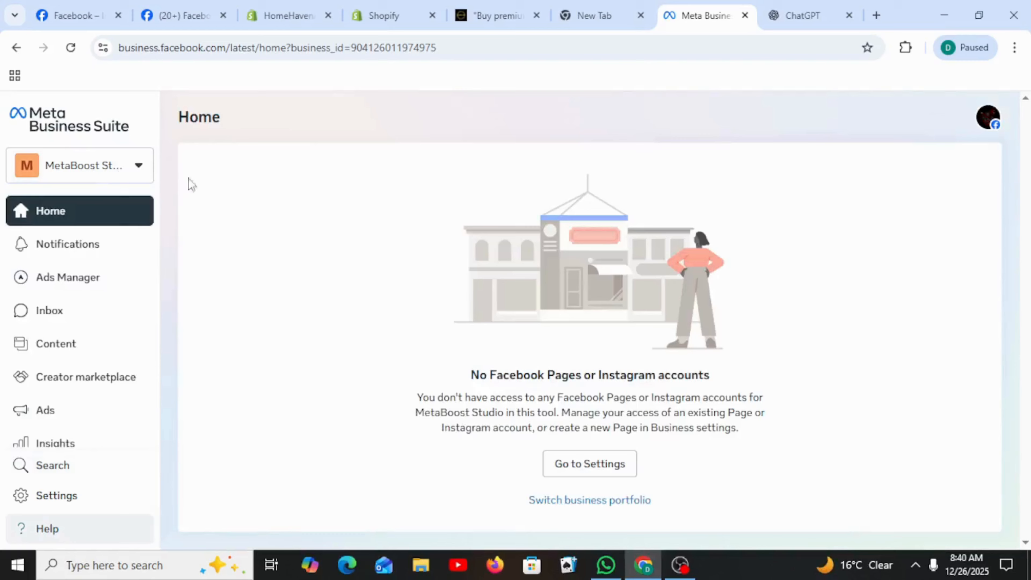
{"action": "left_click", "coordinate": [233, 146]}
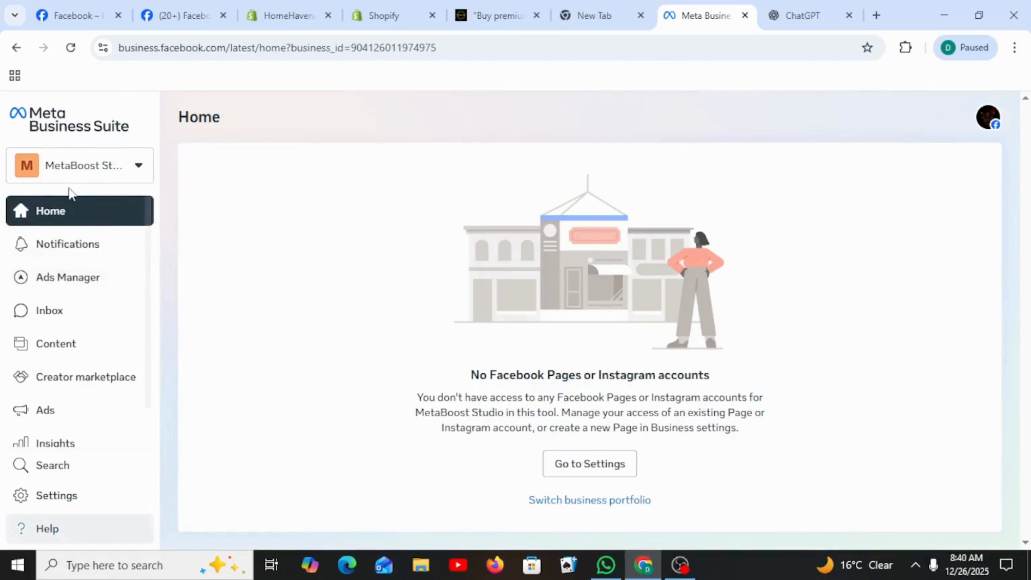
{"action": "scroll", "coordinate": [91, 411], "scroll_direction": "down", "scroll_amount": 1}
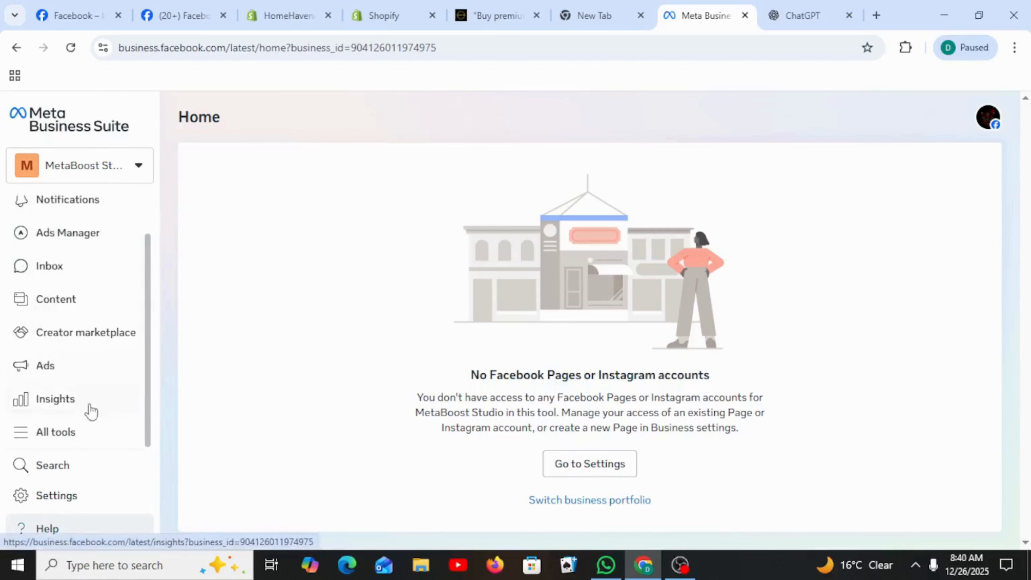
{"action": "left_click", "coordinate": [75, 503]}
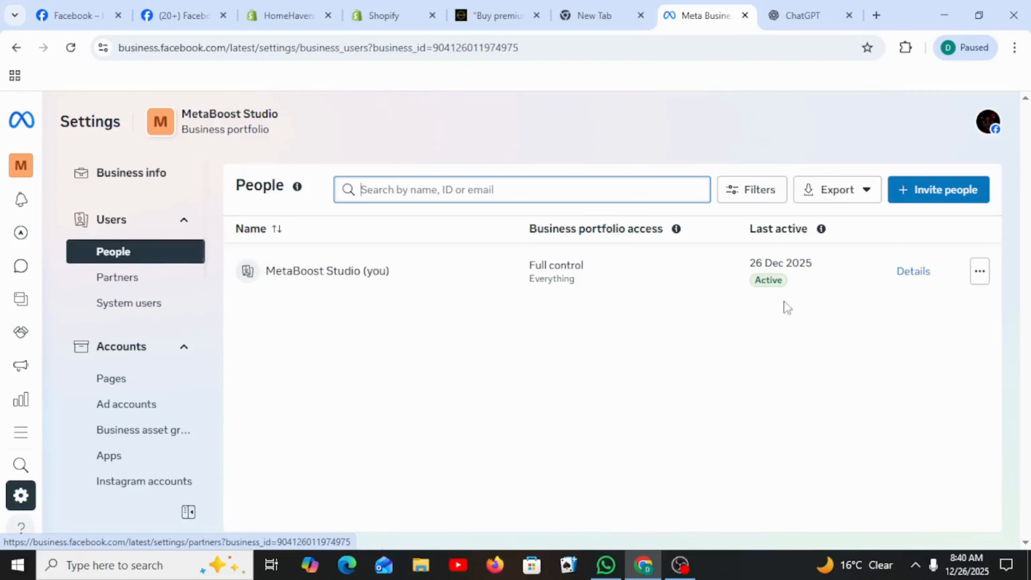
Step: Start an invite, discard it without sending, and go to the empty Partners page
{"action": "left_click", "coordinate": [965, 196]}
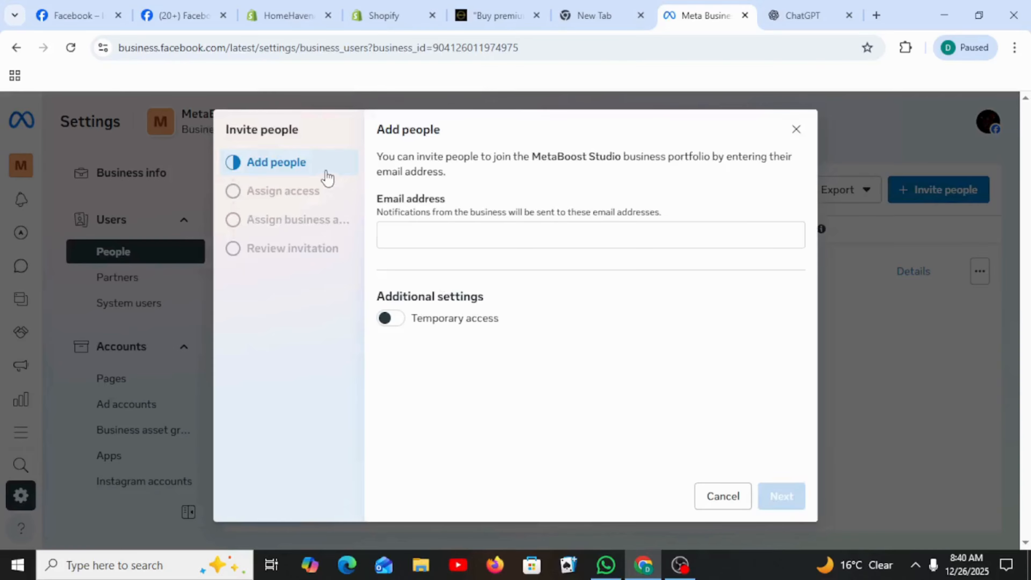
{"action": "left_click", "coordinate": [424, 238]}
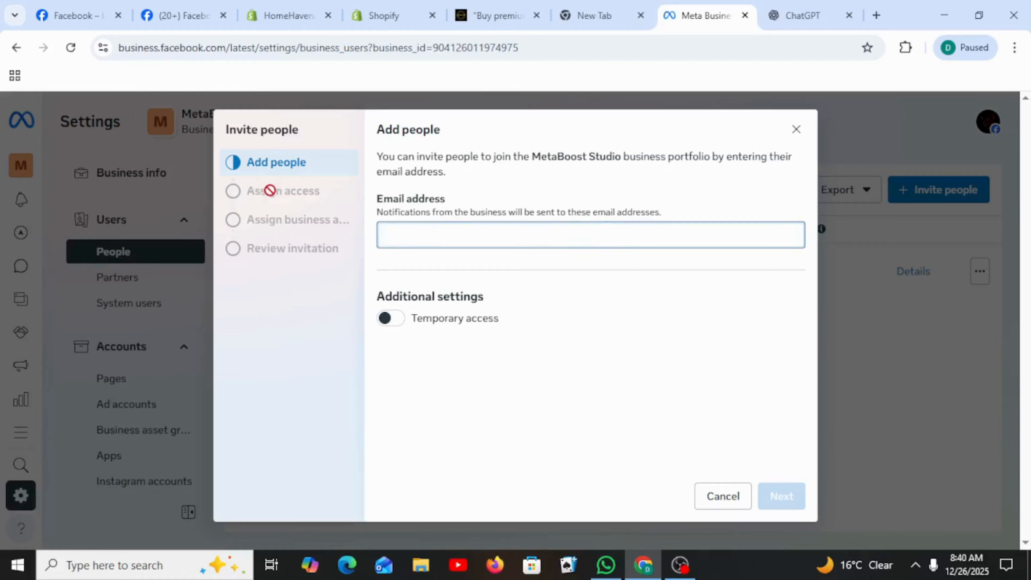
{"action": "left_click", "coordinate": [318, 221]}
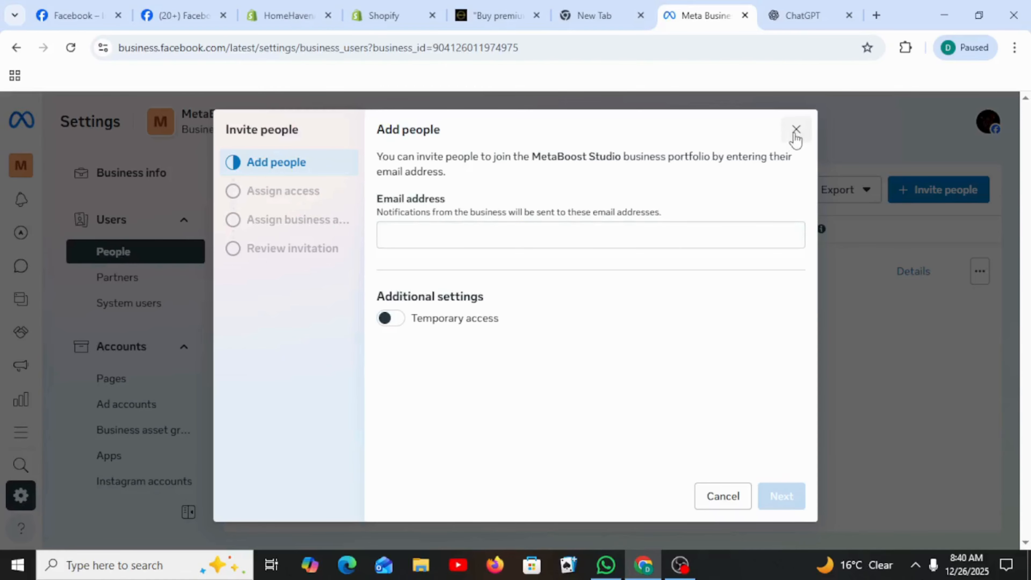
{"action": "left_click", "coordinate": [796, 129]}
{"action": "left_click", "coordinate": [701, 314]}
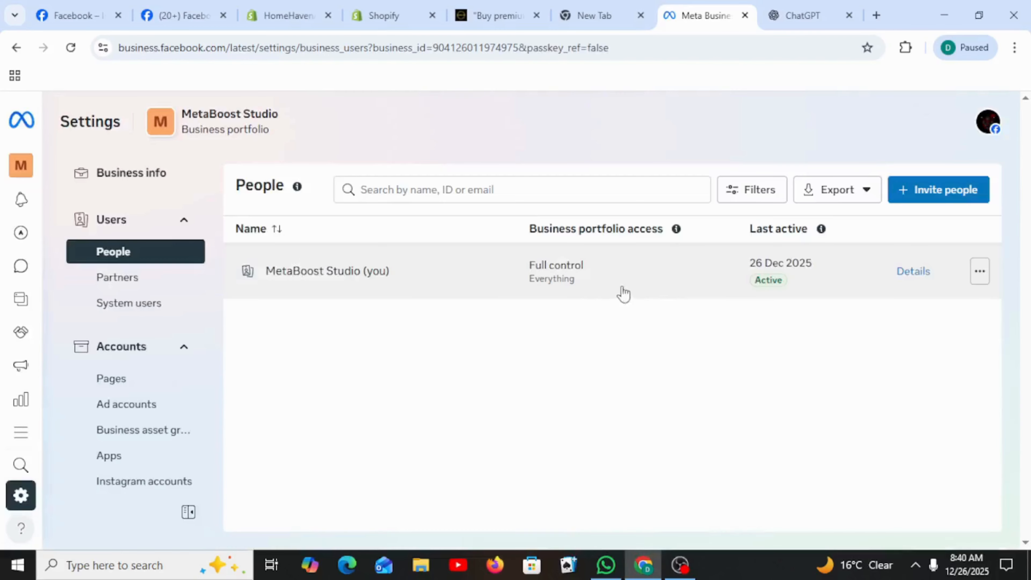
{"action": "left_click", "coordinate": [159, 276]}
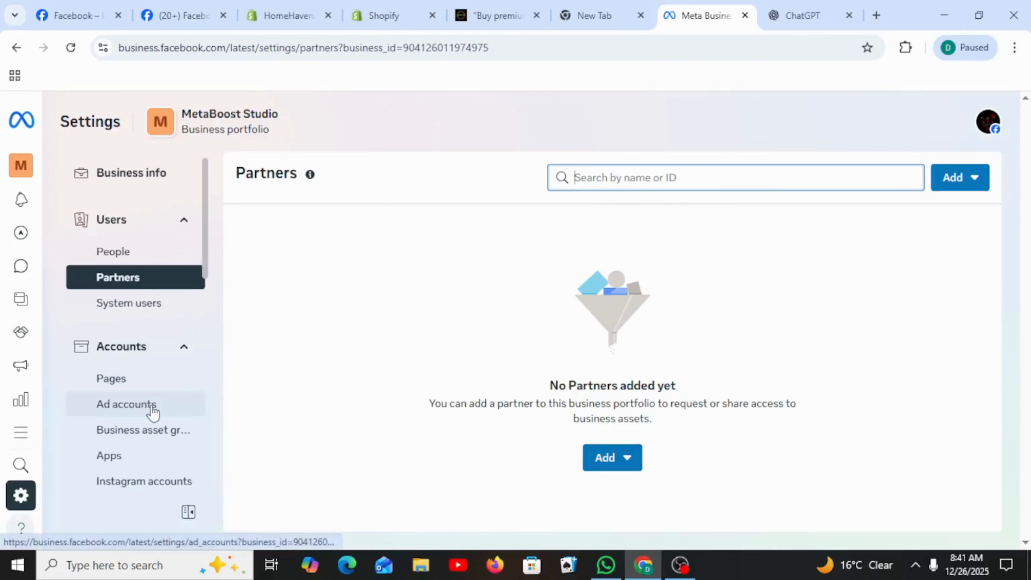
Step: Add the existing Home Haven AUE Facebook Page under Pages, verifying with the emailed code
{"action": "left_click", "coordinate": [140, 388]}
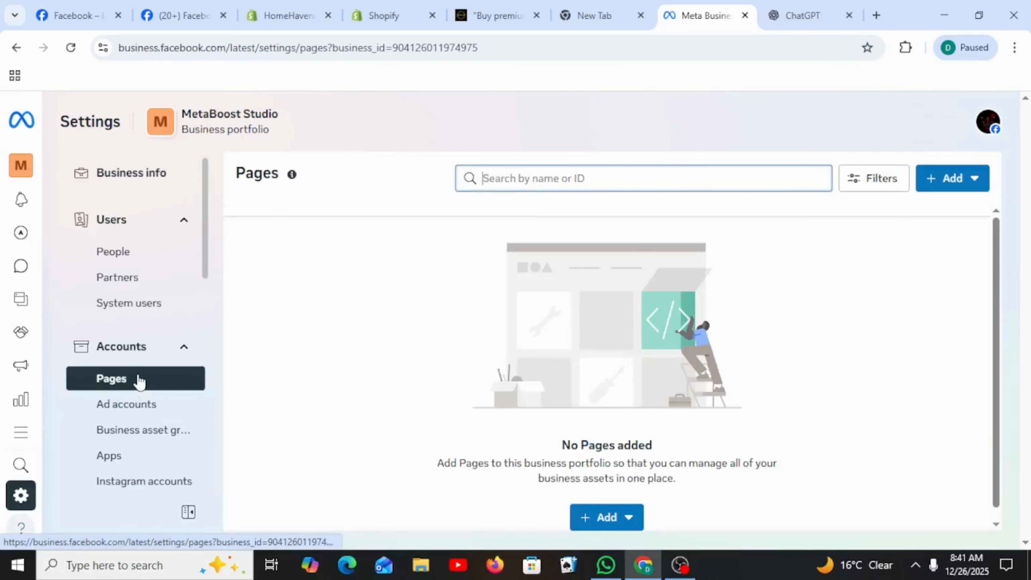
{"action": "left_click", "coordinate": [967, 182]}
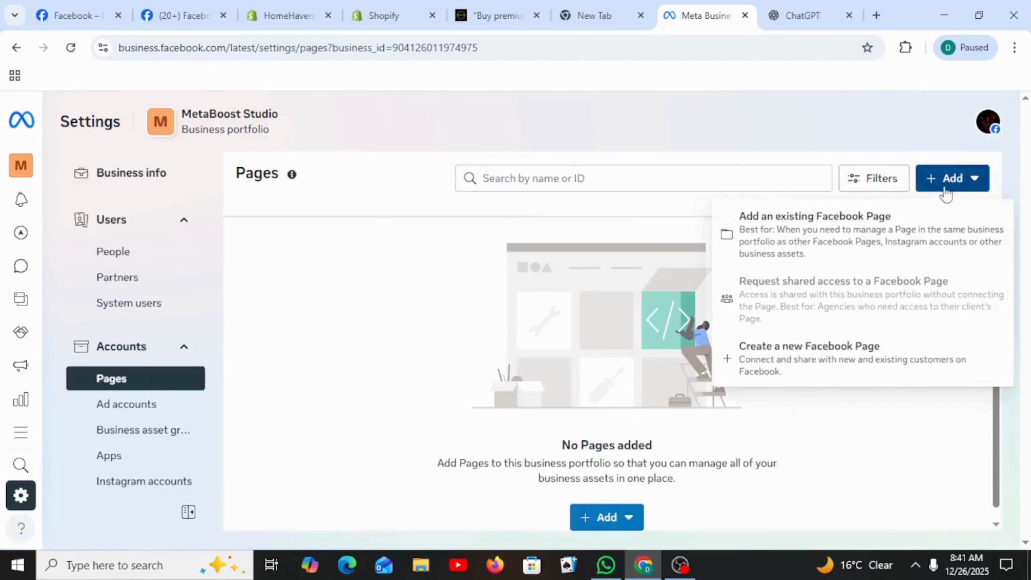
{"action": "left_click", "coordinate": [876, 238]}
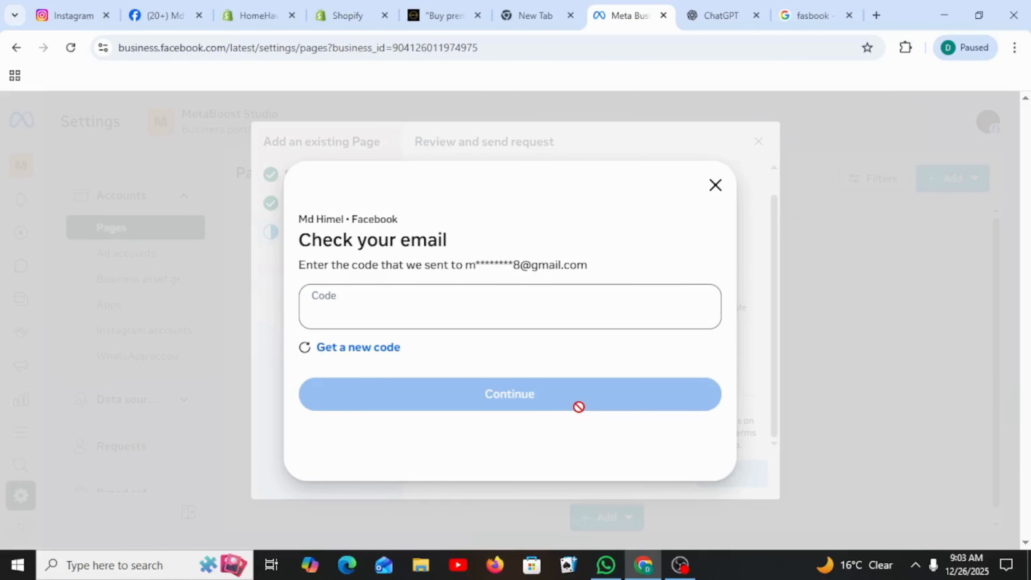
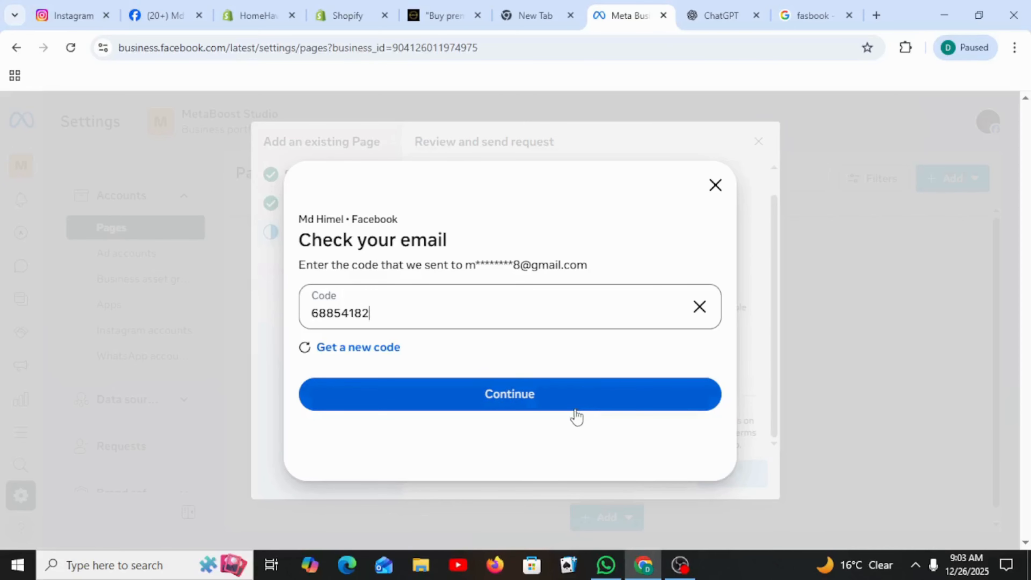
{"action": "left_click", "coordinate": [619, 398]}
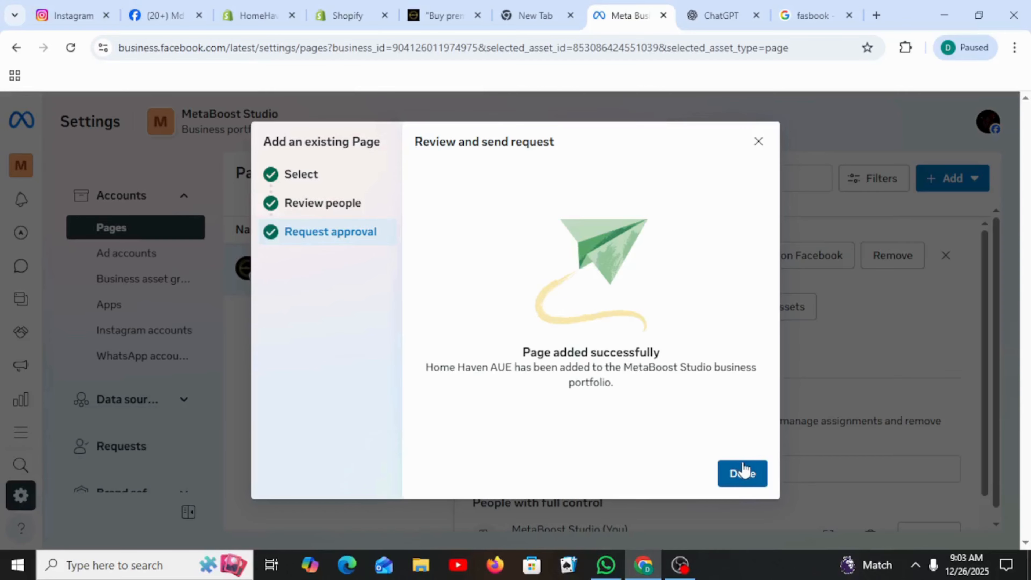
{"action": "left_click", "coordinate": [741, 472]}
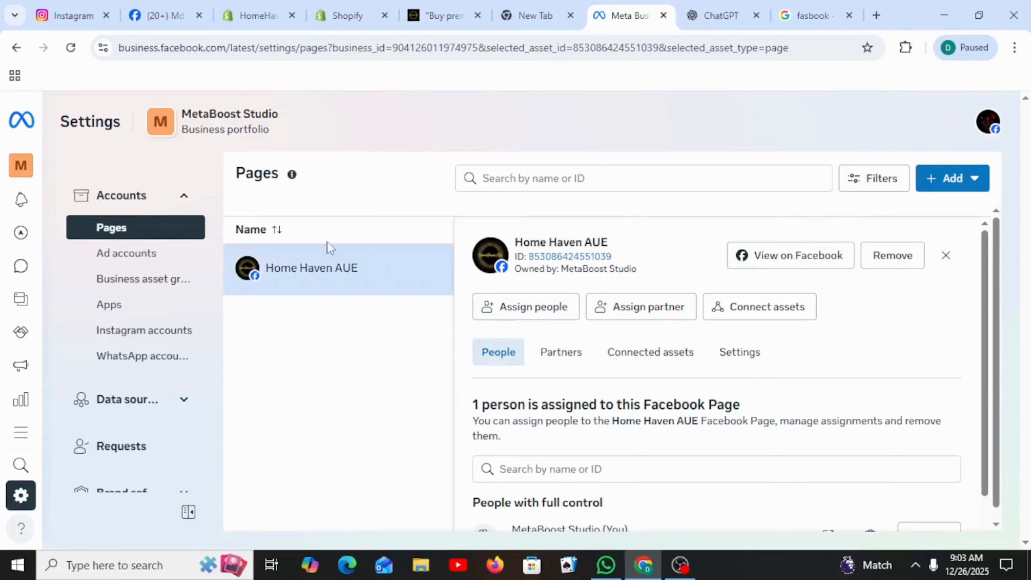
{"action": "left_click", "coordinate": [128, 261]}
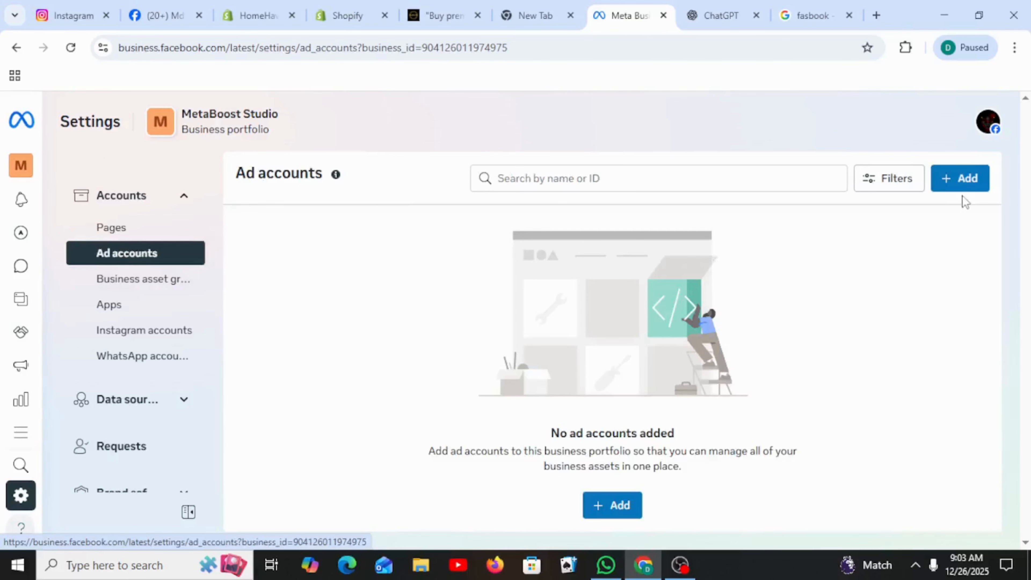
Step: Start creating a new ad account and paste 'MetaBoost Studio' as its name
{"action": "left_click", "coordinate": [959, 178]}
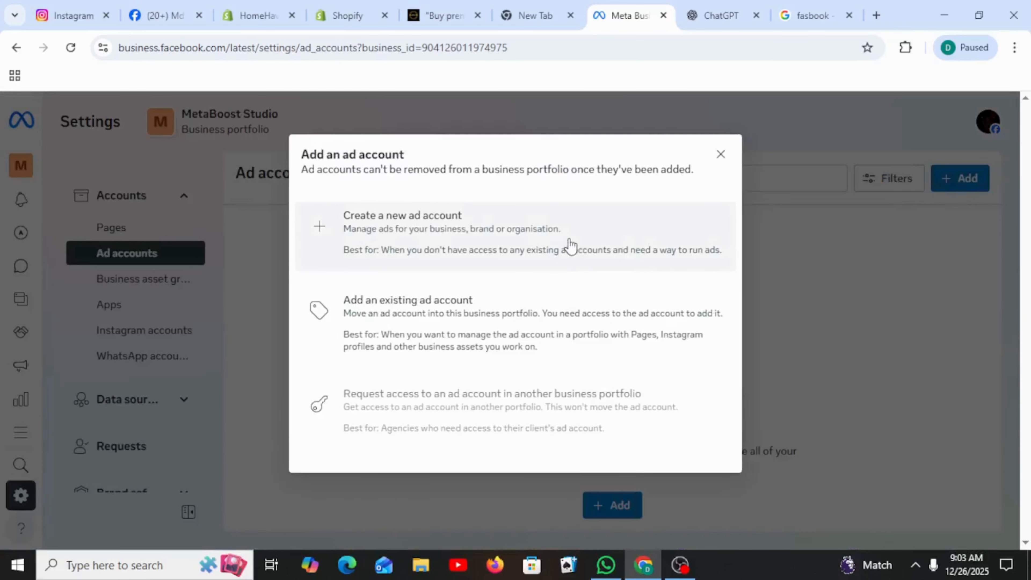
{"action": "left_click", "coordinate": [571, 246]}
{"action": "left_click", "coordinate": [541, 210]}
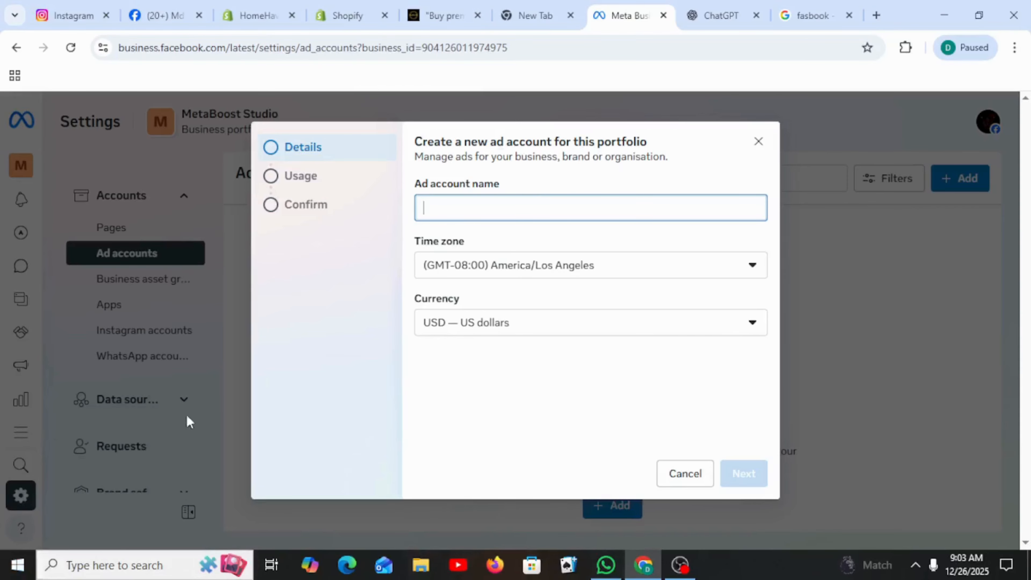
{"action": "left_click", "coordinate": [706, 12]}
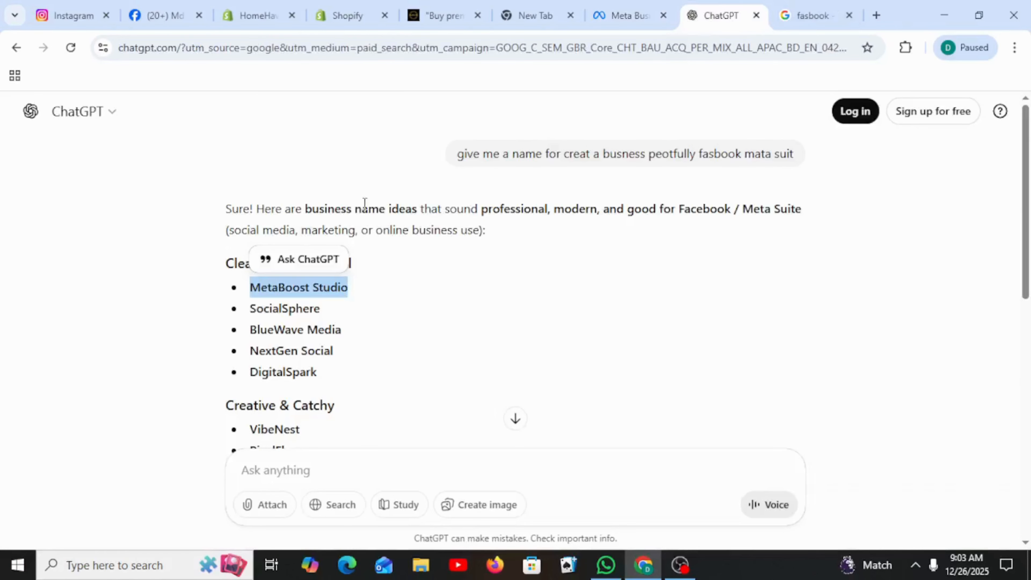
{"action": "left_click", "coordinate": [633, 15]}
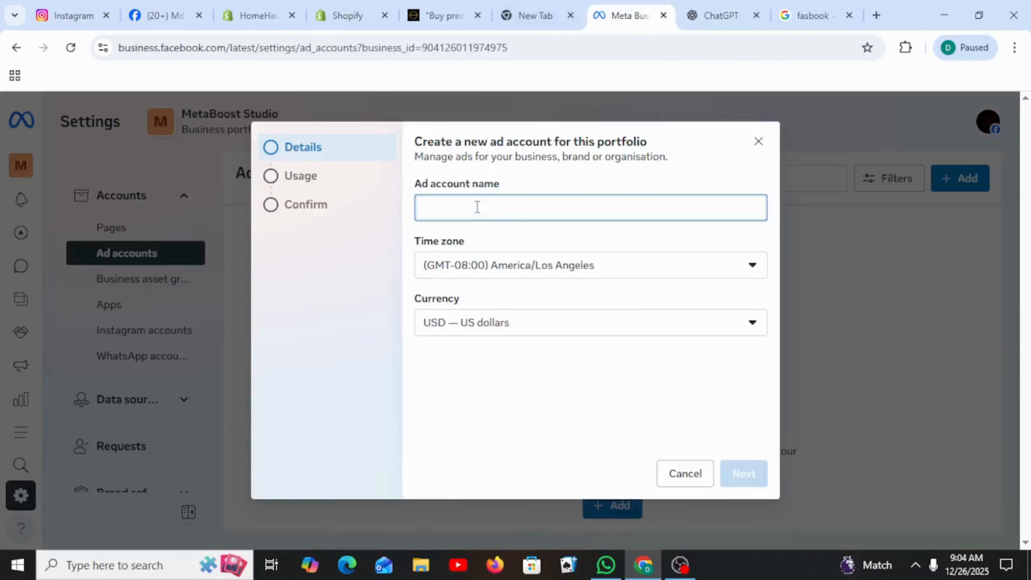
{"action": "type", "text": "MetaBoost Studio"}
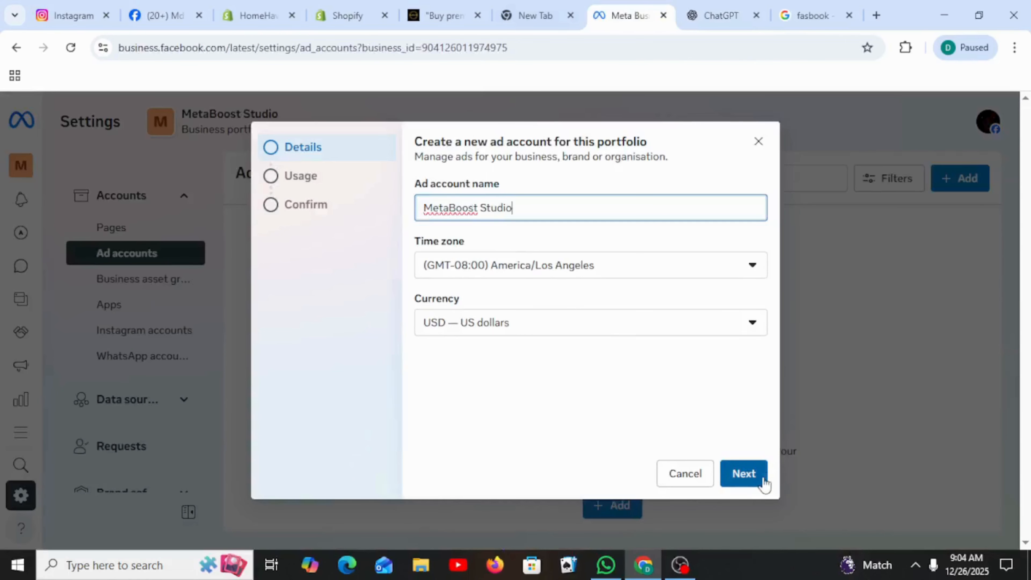
Step: Keep the ad account for My business, accept the Meta Commercial Terms, and create it
{"action": "left_click", "coordinate": [750, 479]}
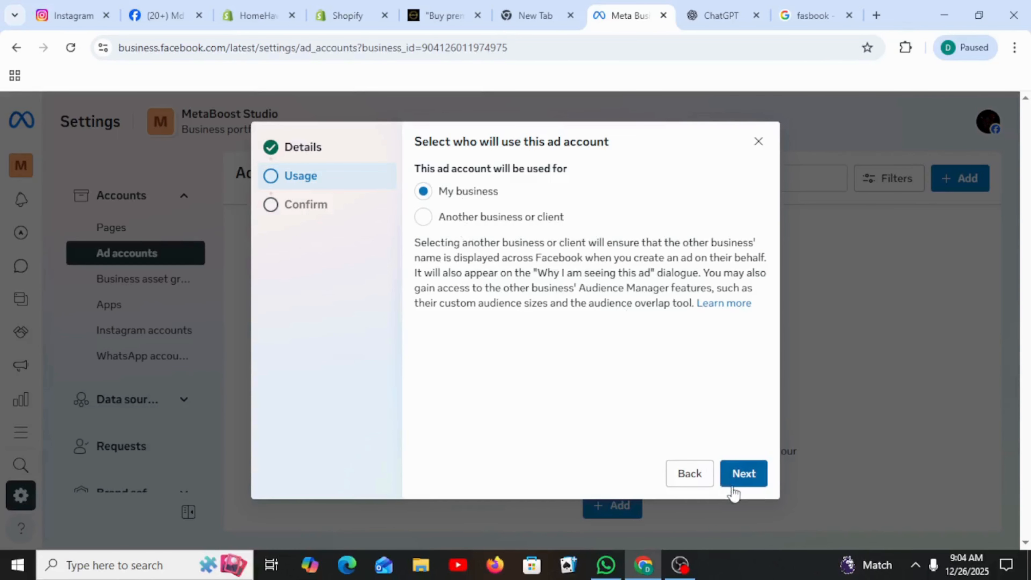
{"action": "left_click", "coordinate": [731, 472]}
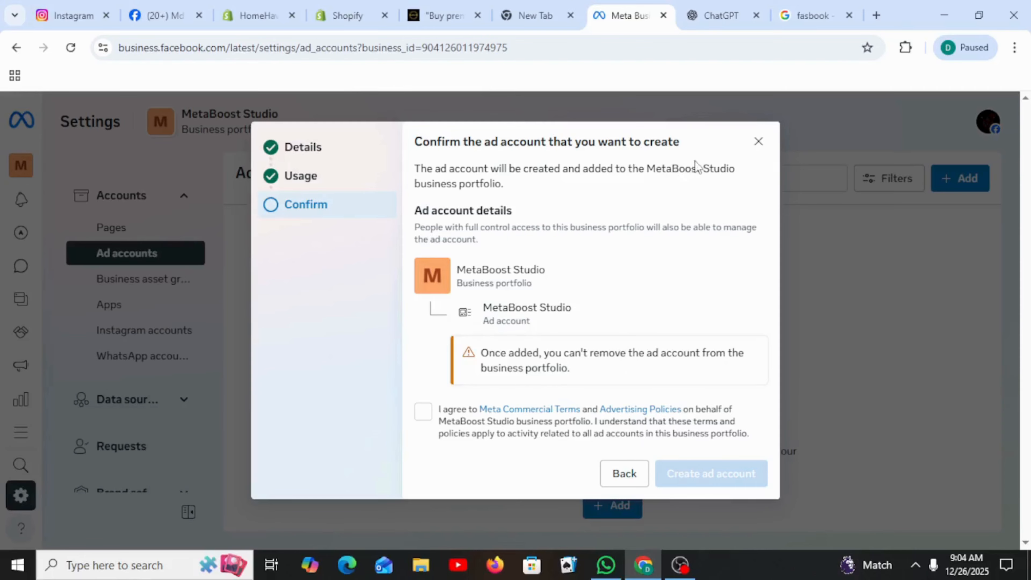
{"action": "left_click", "coordinate": [422, 414]}
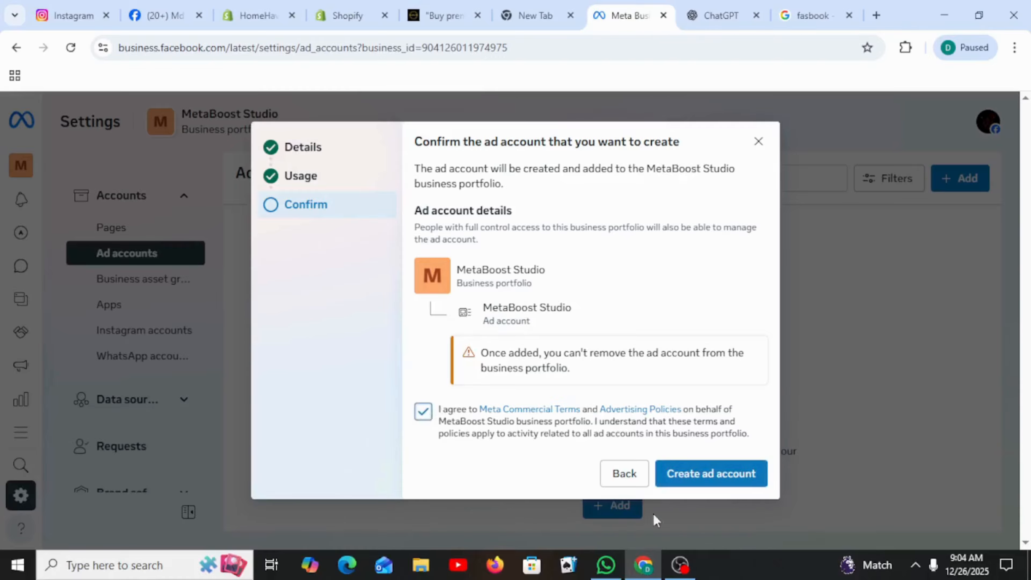
{"action": "left_click", "coordinate": [712, 476]}
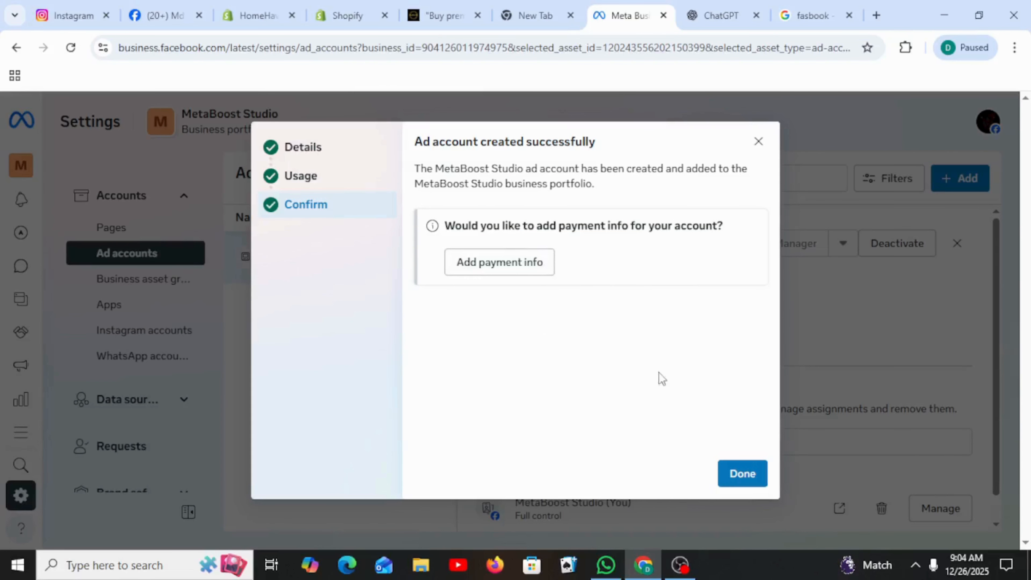
Step: Set the ad account's payment currency to Bangladeshi Taka and confirm it
{"action": "left_click", "coordinate": [538, 265]}
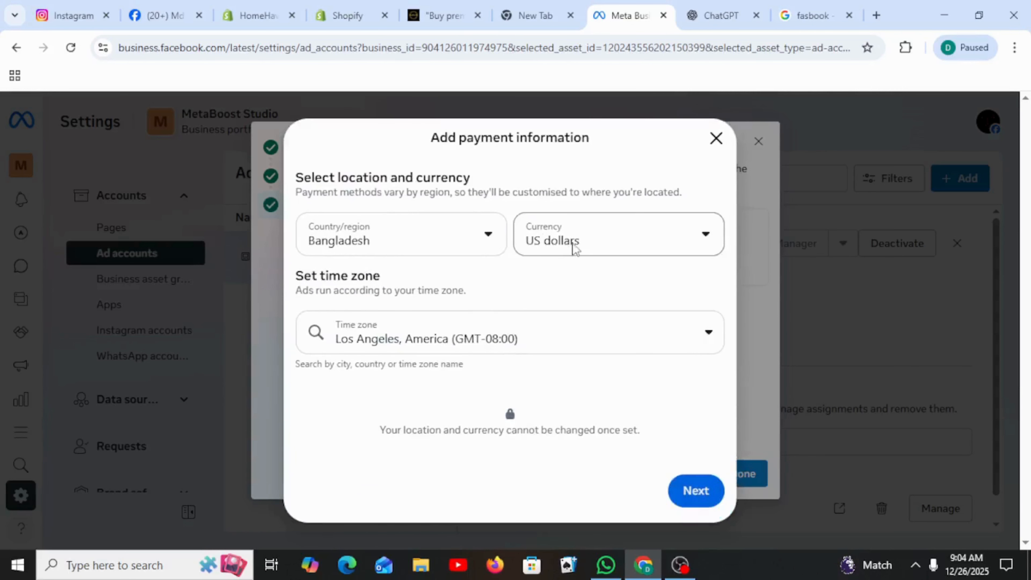
{"action": "left_click", "coordinate": [574, 245]}
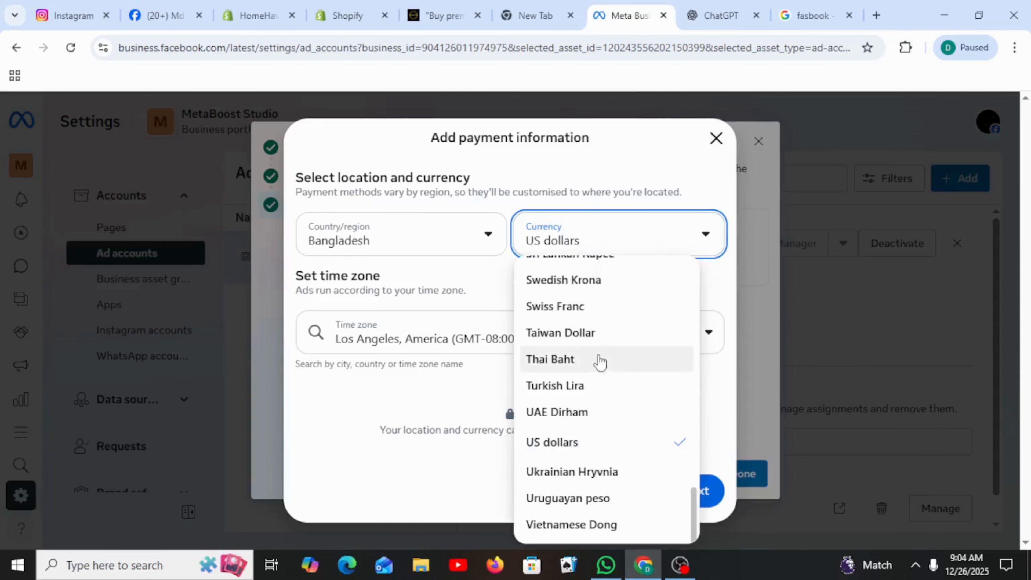
{"action": "scroll", "coordinate": [598, 325], "scroll_direction": "up", "scroll_amount": 5}
{"action": "scroll", "coordinate": [599, 324], "scroll_direction": "up", "scroll_amount": 15}
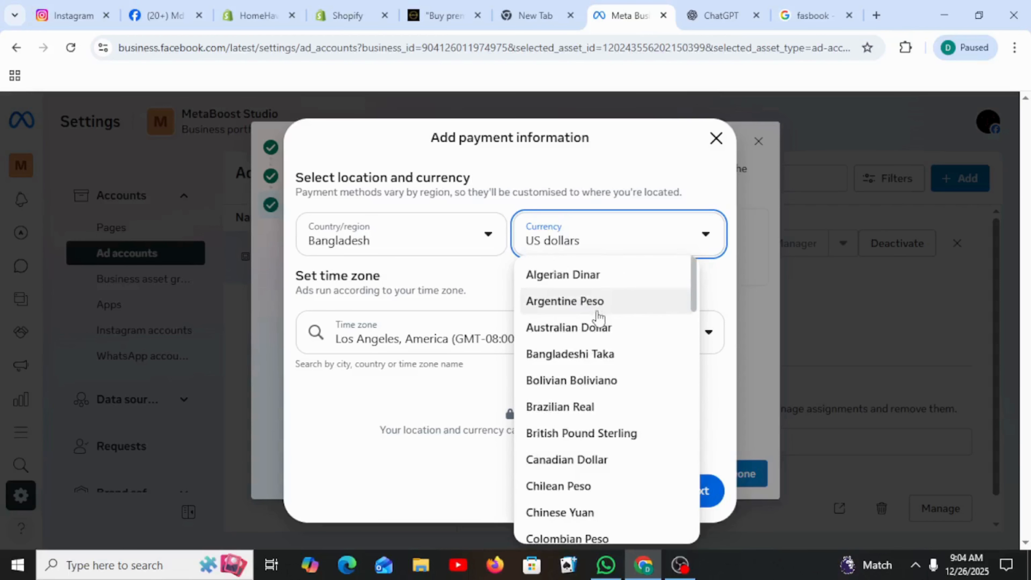
{"action": "scroll", "coordinate": [597, 319], "scroll_direction": "down", "scroll_amount": 15}
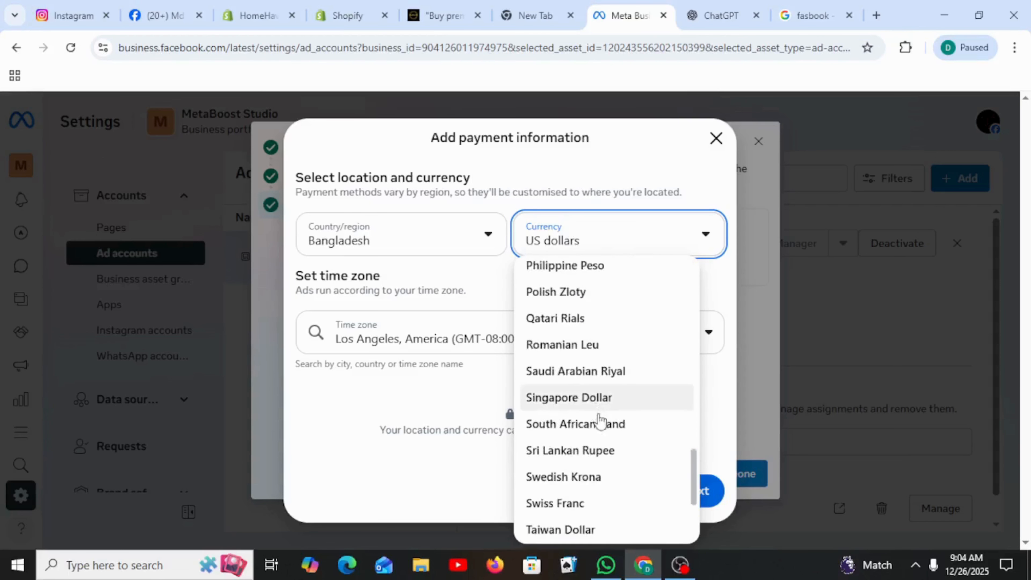
{"action": "scroll", "coordinate": [599, 421], "scroll_direction": "down", "scroll_amount": 5}
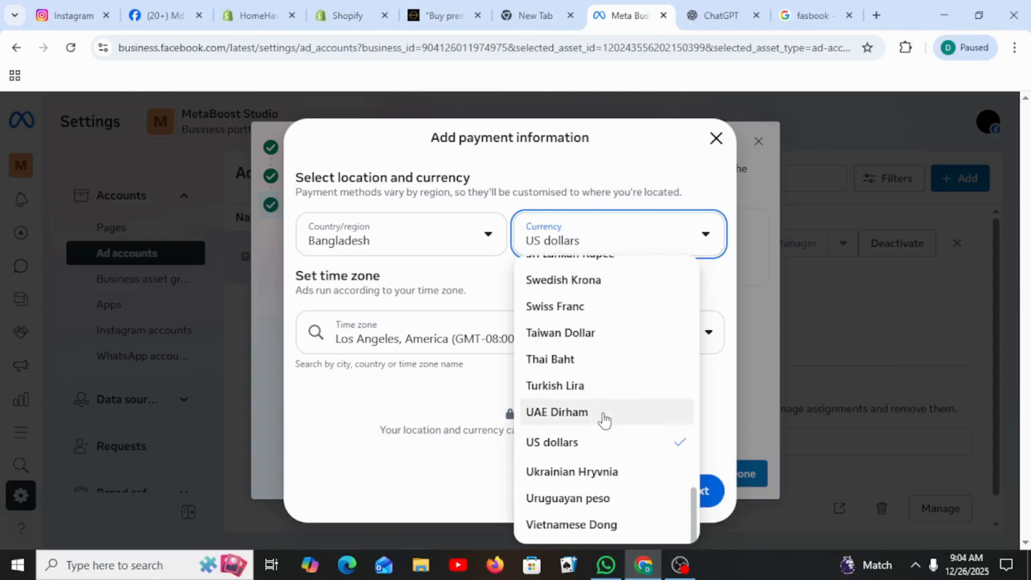
{"action": "scroll", "coordinate": [599, 463], "scroll_direction": "up", "scroll_amount": 10}
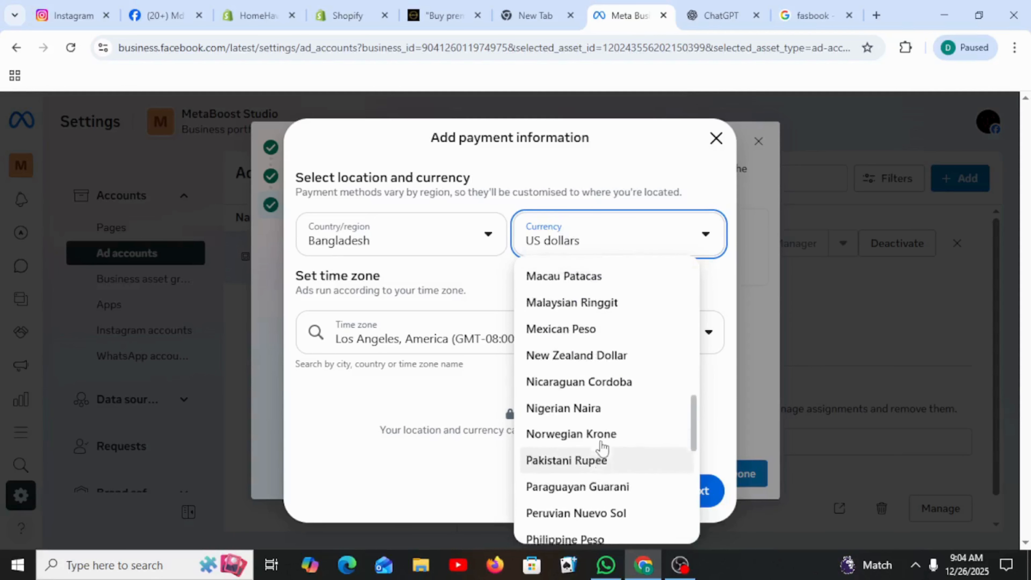
{"action": "scroll", "coordinate": [601, 447], "scroll_direction": "up", "scroll_amount": 8}
{"action": "scroll", "coordinate": [602, 426], "scroll_direction": "up", "scroll_amount": 8}
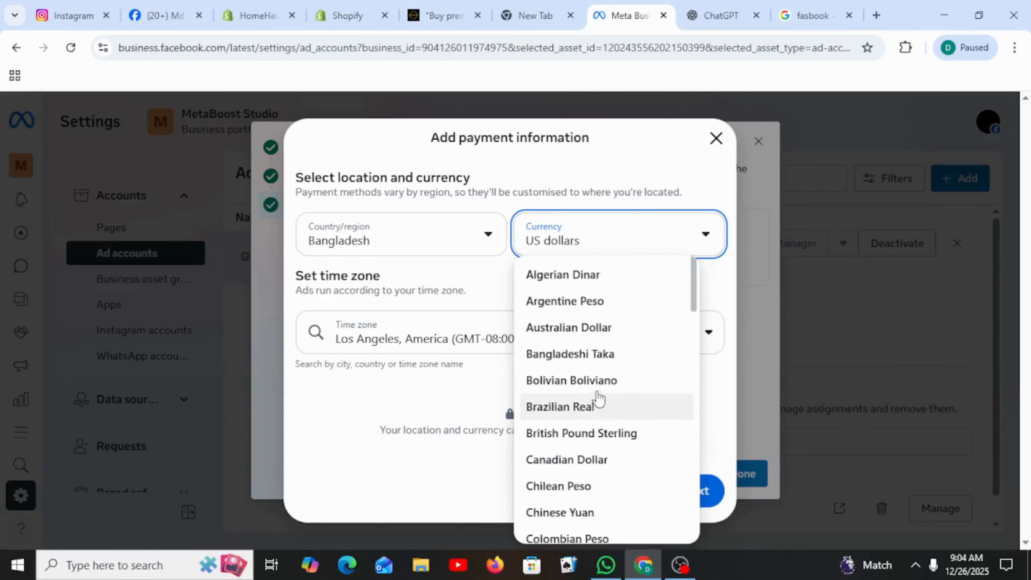
{"action": "left_click", "coordinate": [603, 357]}
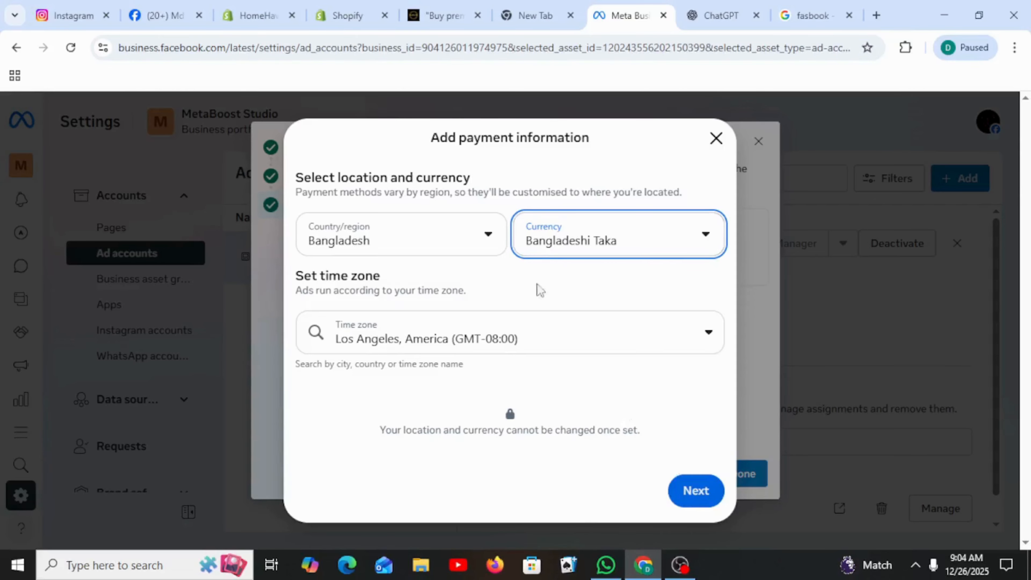
{"action": "left_click", "coordinate": [695, 496]}
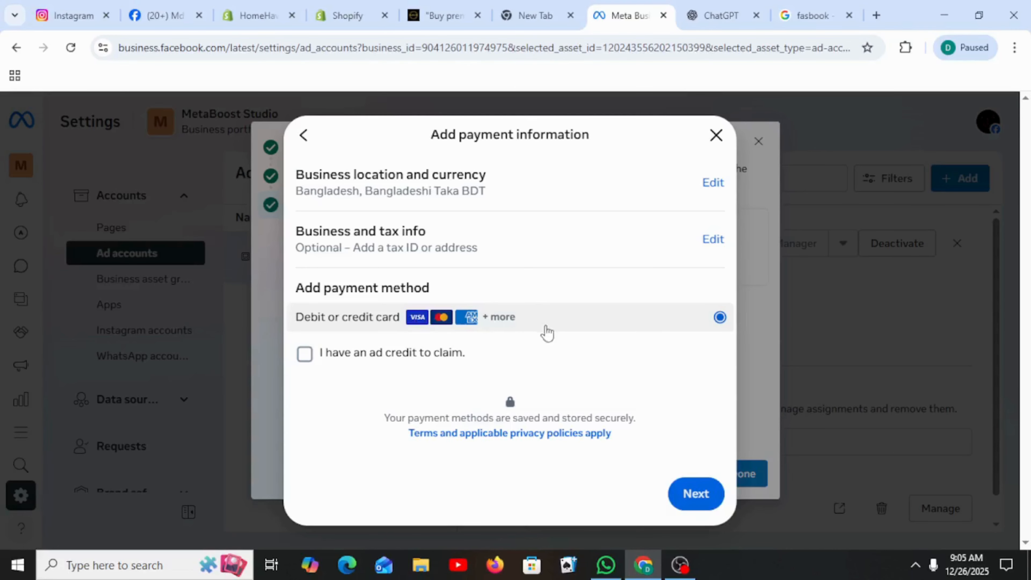
Step: Choose debit or credit card, enter cardholder name, card number, expiry and CVV, and save
{"action": "left_click", "coordinate": [676, 492]}
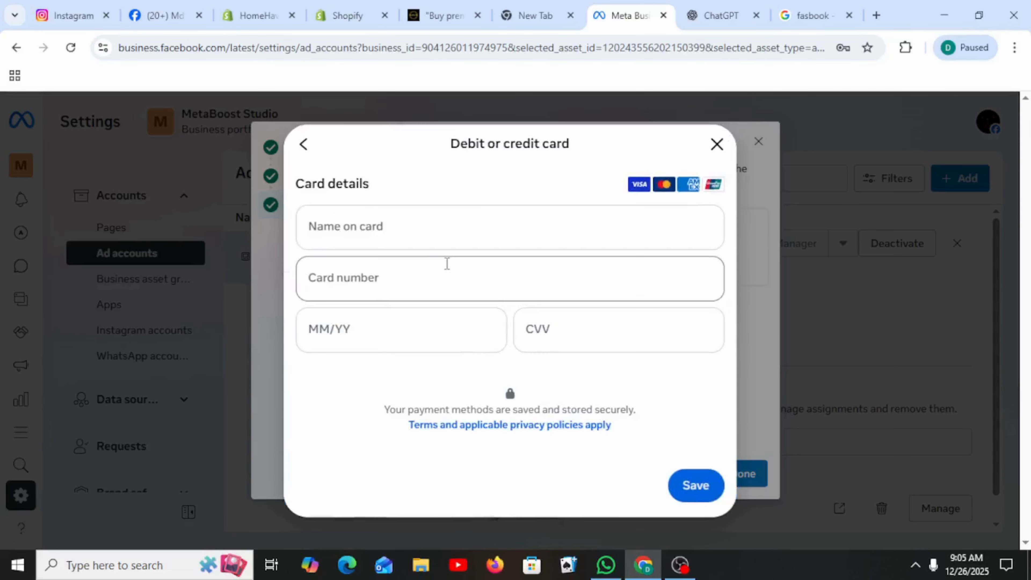
{"action": "left_click", "coordinate": [429, 233]}
{"action": "left_click", "coordinate": [443, 269]}
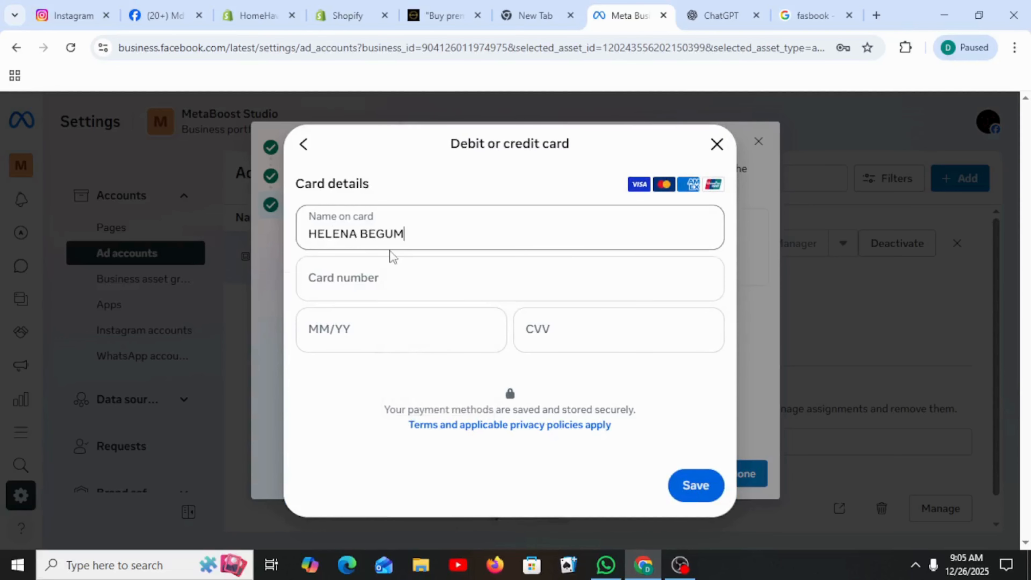
{"action": "left_click", "coordinate": [382, 269]}
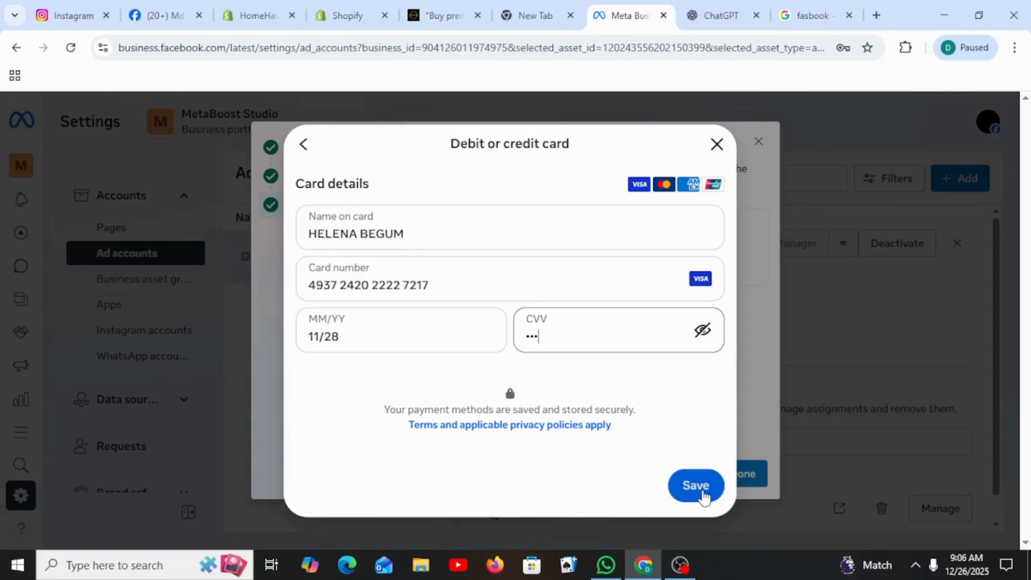
{"action": "left_click", "coordinate": [701, 494]}
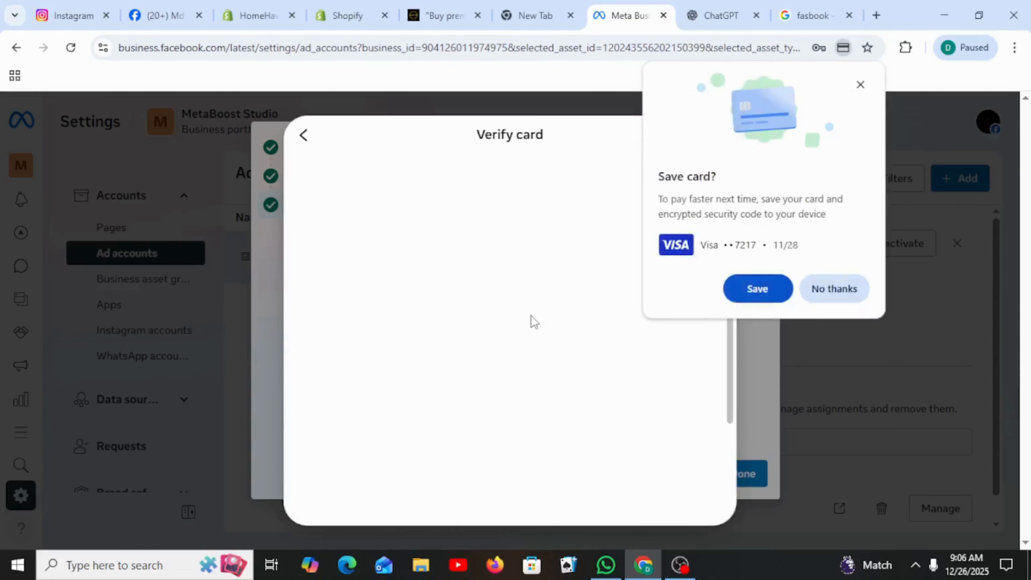
Step: Save the verified card in Chrome and skip the optional business tax number
{"action": "left_click", "coordinate": [758, 290]}
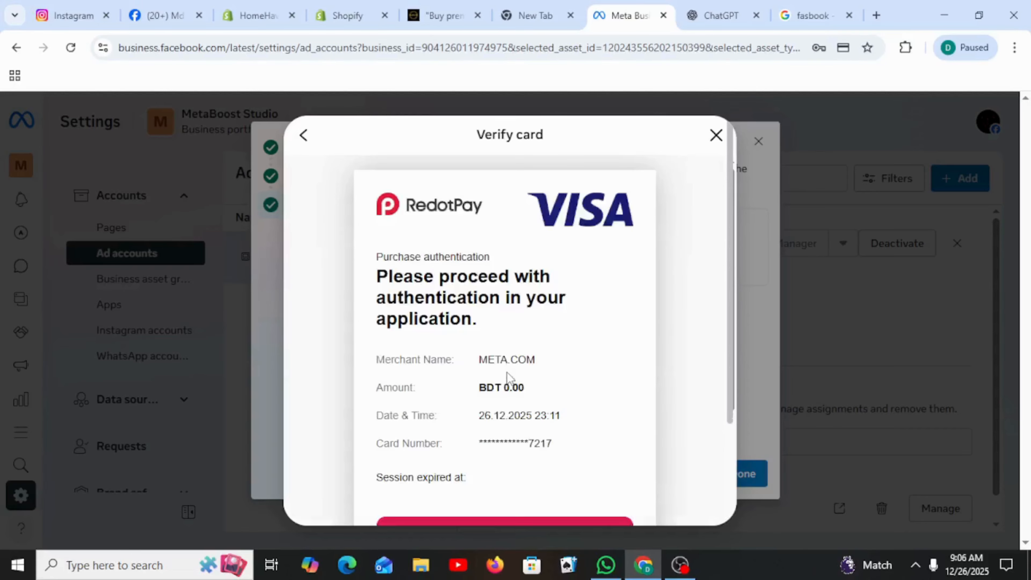
{"action": "scroll", "coordinate": [568, 412], "scroll_direction": "down", "scroll_amount": 5}
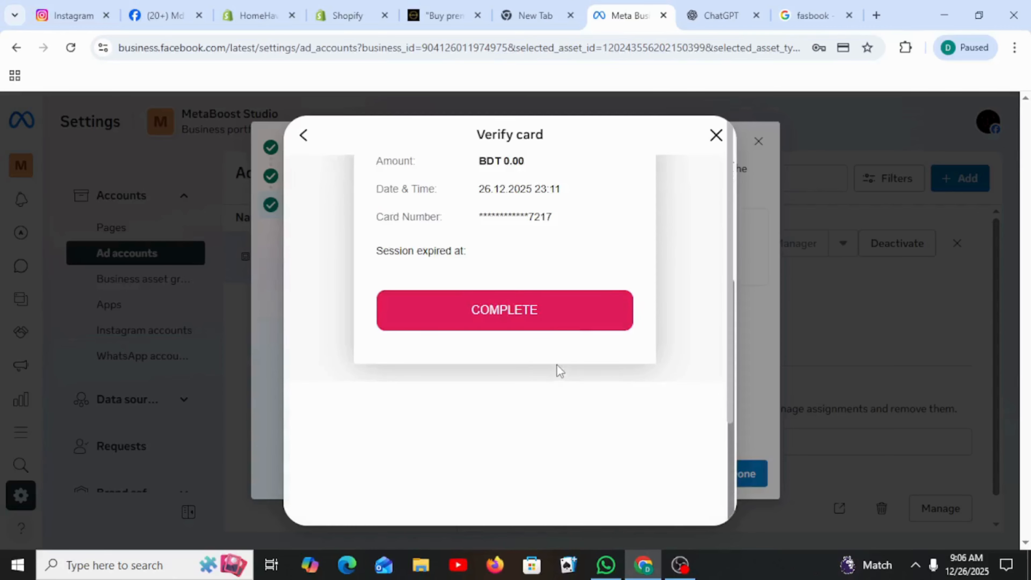
{"action": "scroll", "coordinate": [559, 370], "scroll_direction": "up", "scroll_amount": 2}
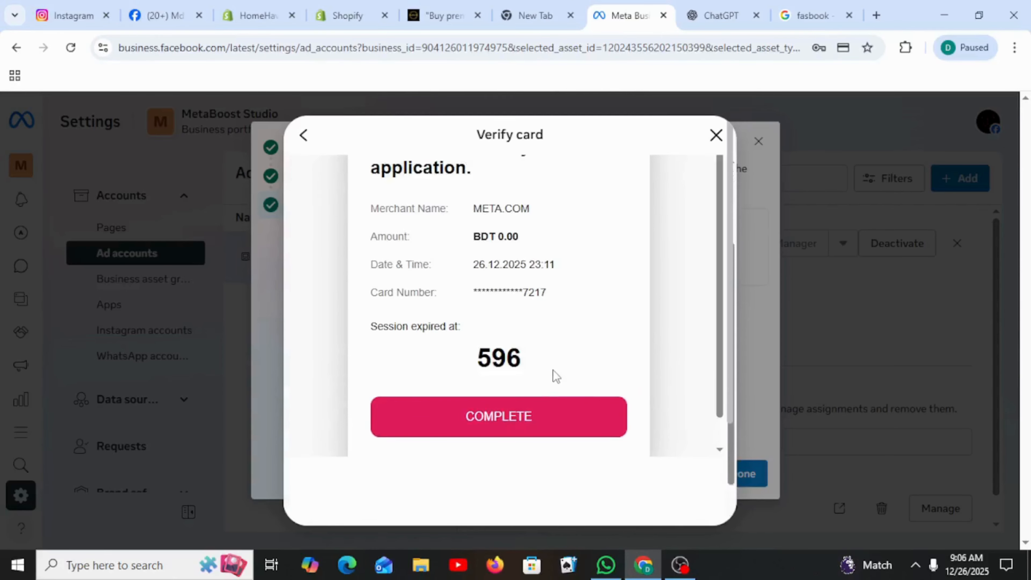
{"action": "scroll", "coordinate": [553, 376], "scroll_direction": "up", "scroll_amount": 1}
{"action": "scroll", "coordinate": [554, 382], "scroll_direction": "up", "scroll_amount": 3}
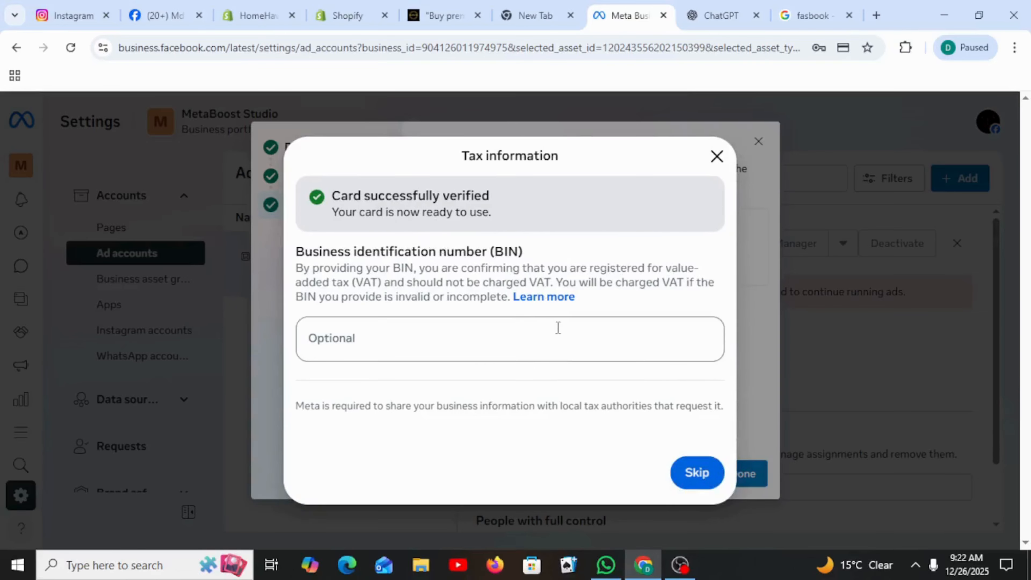
{"action": "left_click", "coordinate": [697, 471]}
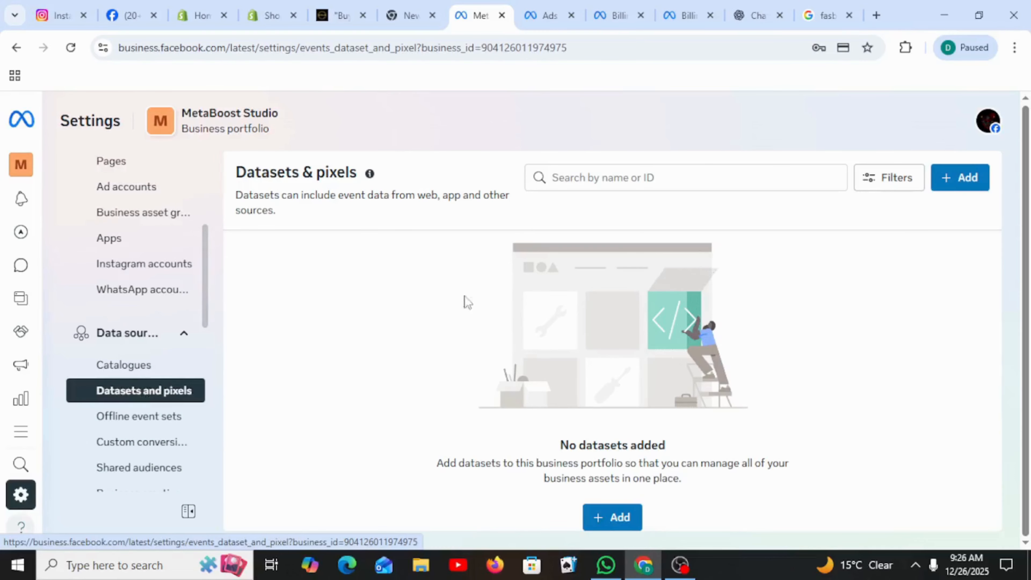
Step: Create a new dataset named havenhome in the Financial service category
{"action": "left_click", "coordinate": [937, 183]}
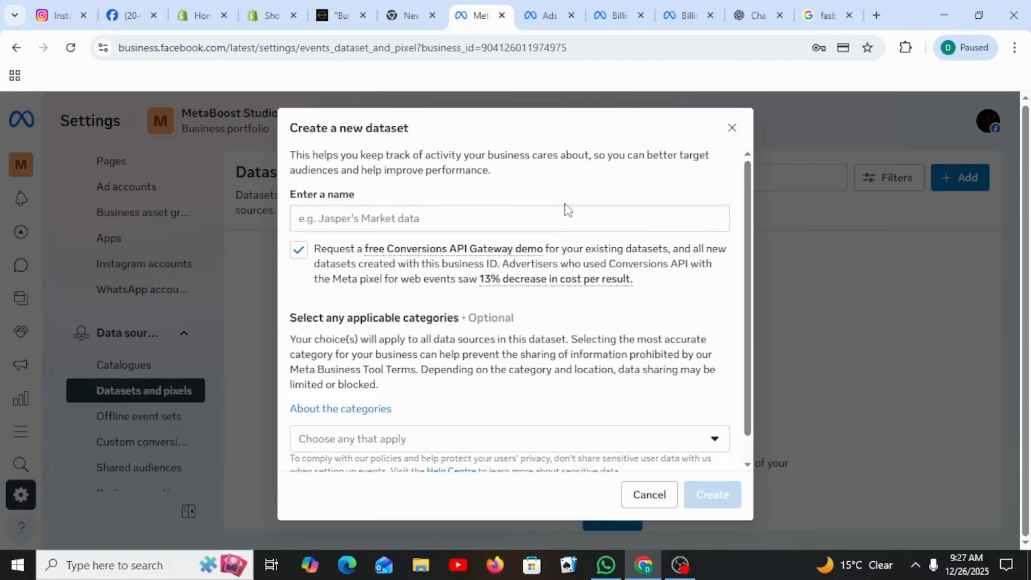
{"action": "left_click", "coordinate": [573, 217]}
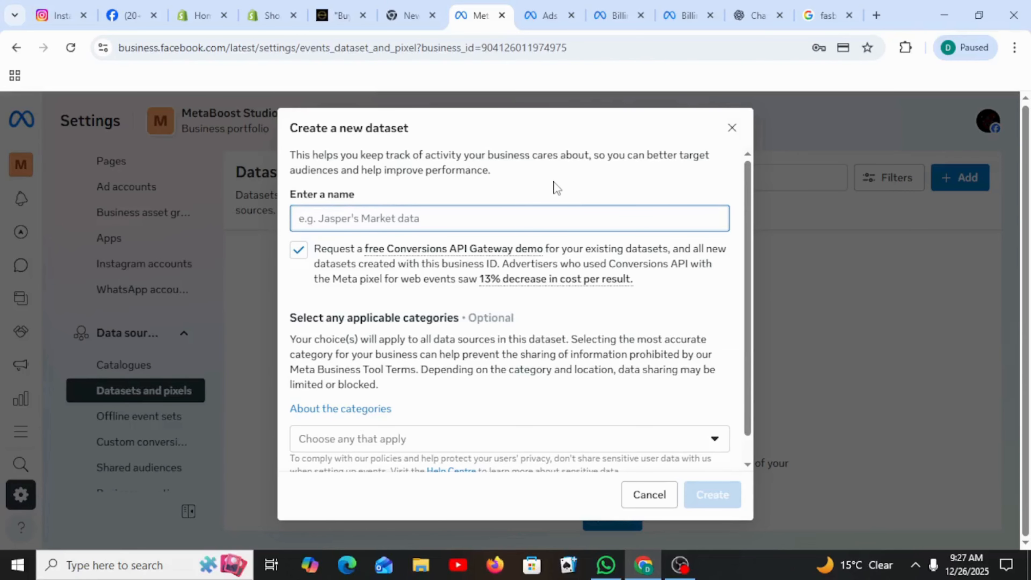
{"action": "type", "text": "havenhome"}
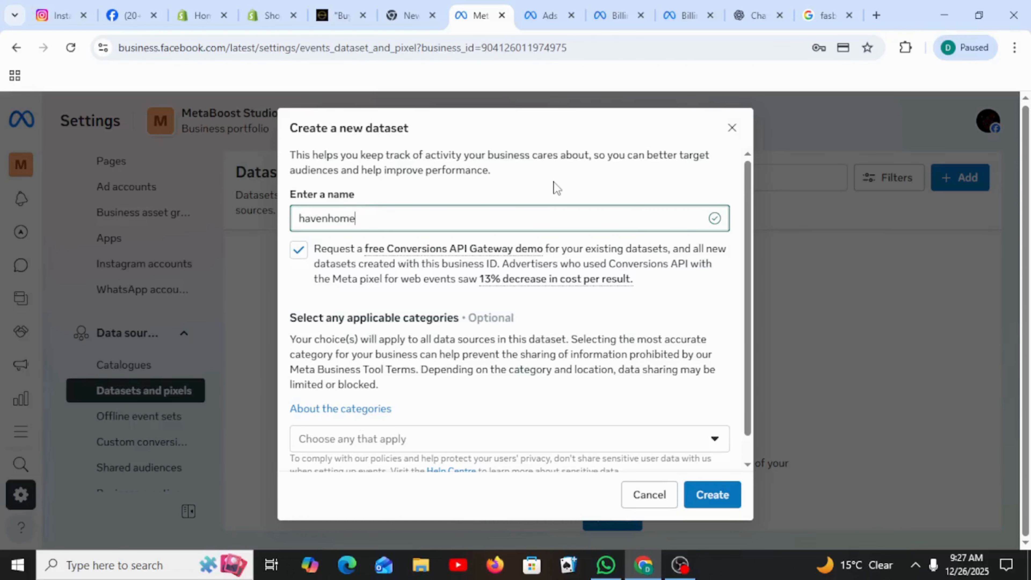
{"action": "scroll", "coordinate": [633, 391], "scroll_direction": "down", "scroll_amount": 2}
{"action": "left_click", "coordinate": [532, 418]}
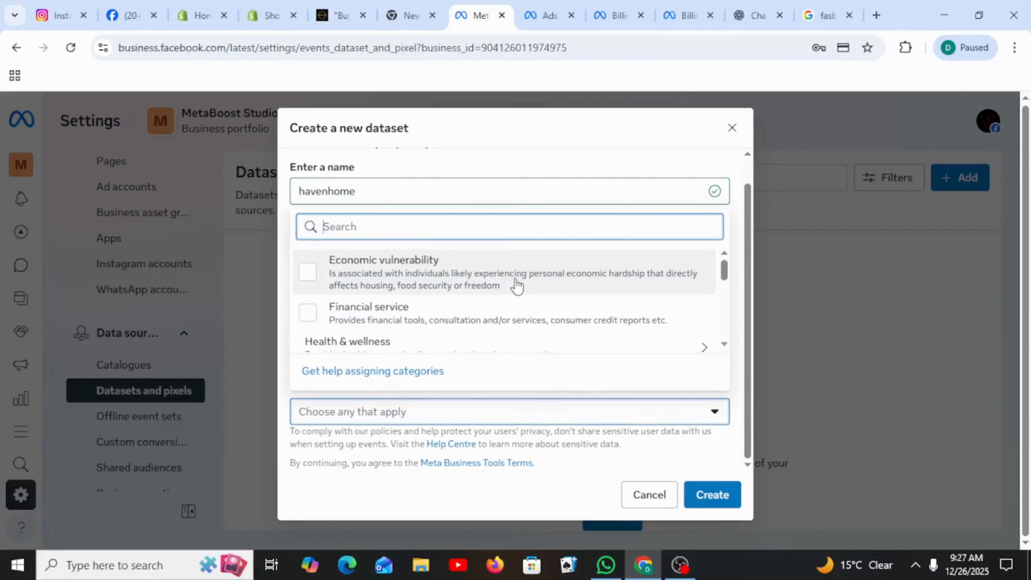
{"action": "scroll", "coordinate": [605, 325], "scroll_direction": "down", "scroll_amount": 4}
{"action": "scroll", "coordinate": [599, 325], "scroll_direction": "up", "scroll_amount": 2}
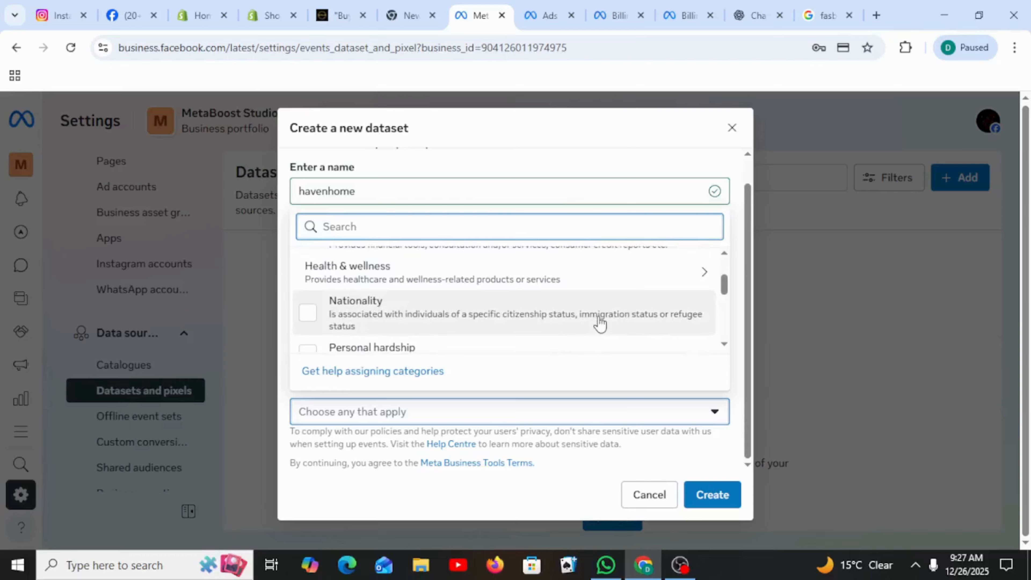
{"action": "scroll", "coordinate": [570, 325], "scroll_direction": "up", "scroll_amount": 2}
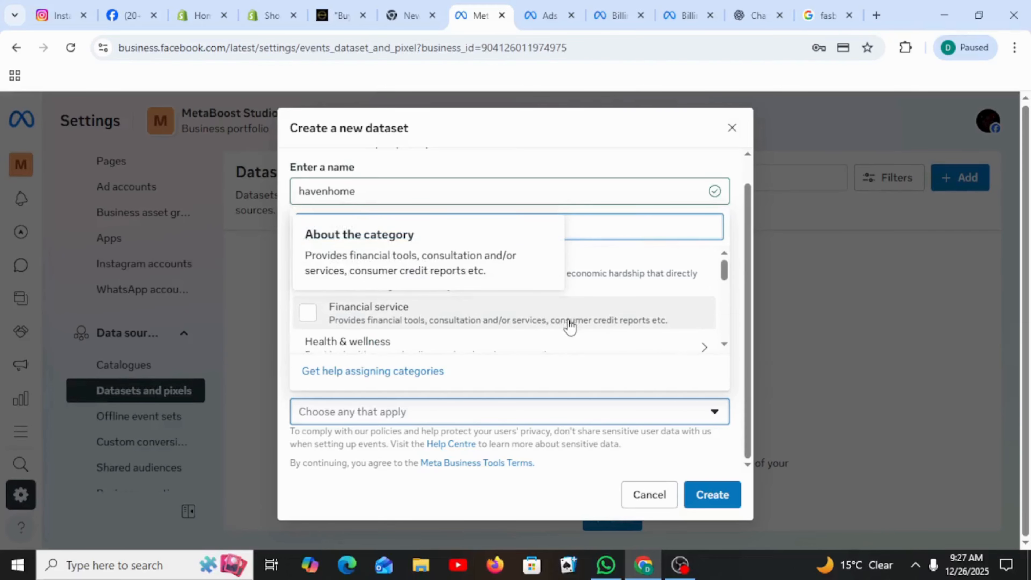
{"action": "scroll", "coordinate": [520, 345], "scroll_direction": "down", "scroll_amount": 2}
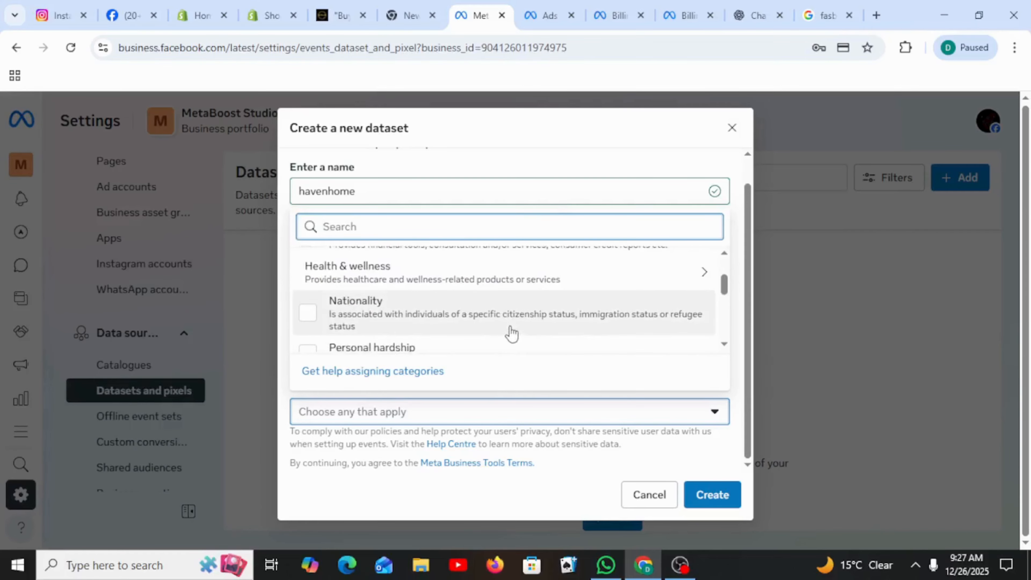
{"action": "scroll", "coordinate": [512, 332], "scroll_direction": "down", "scroll_amount": 4}
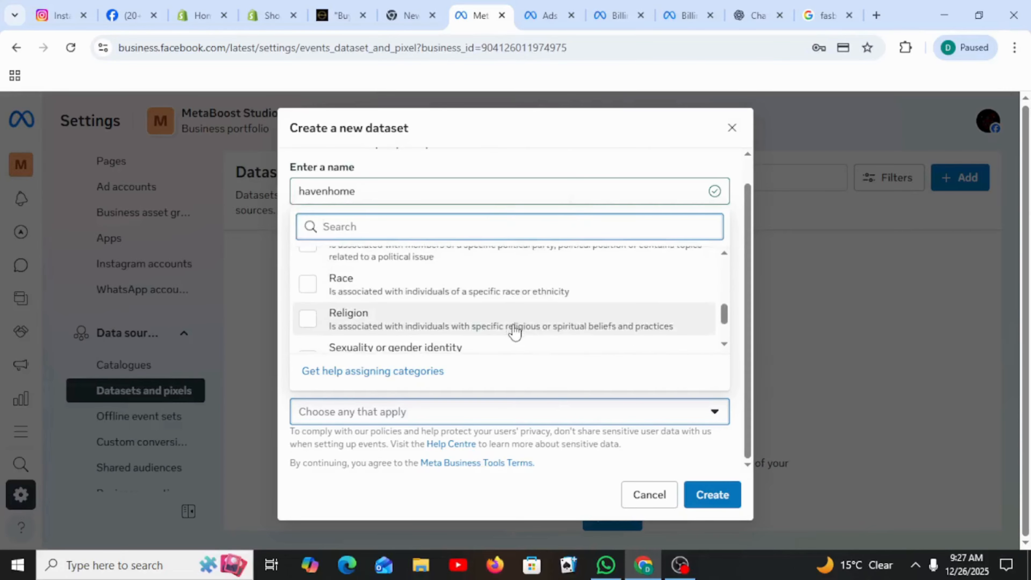
{"action": "scroll", "coordinate": [515, 332], "scroll_direction": "up", "scroll_amount": 2}
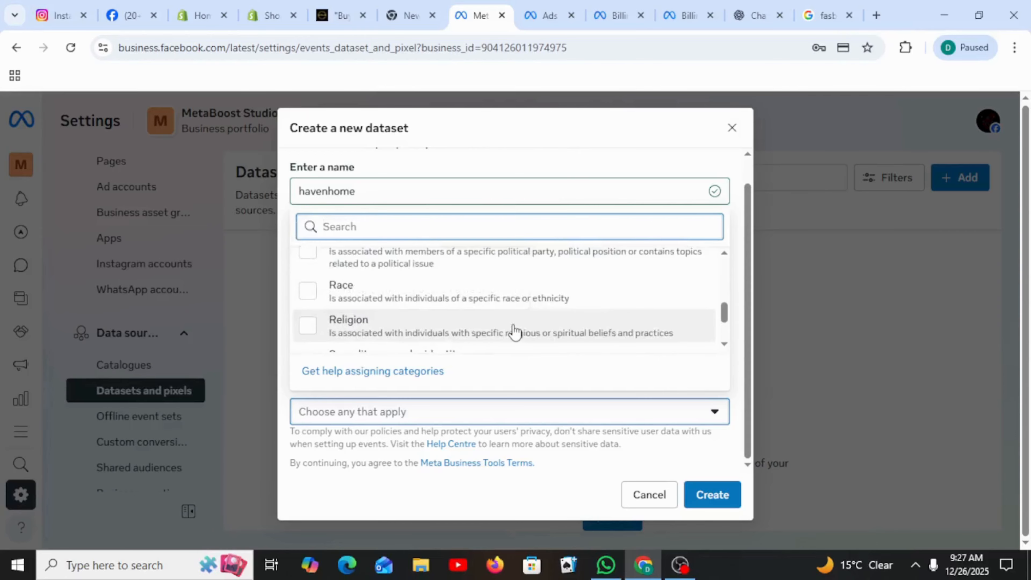
{"action": "scroll", "coordinate": [514, 332], "scroll_direction": "down", "scroll_amount": 2}
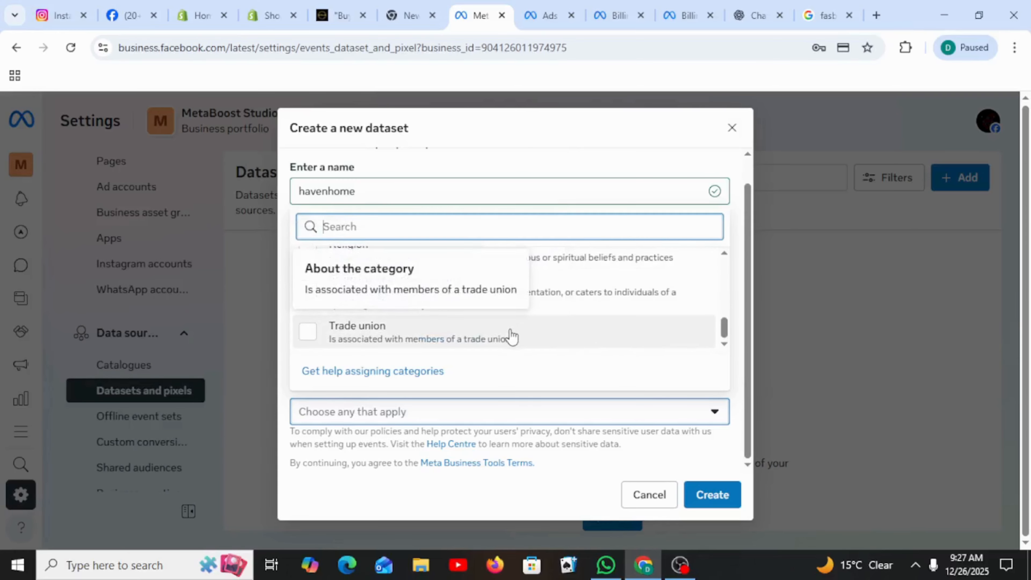
{"action": "scroll", "coordinate": [513, 334], "scroll_direction": "up", "scroll_amount": 4}
{"action": "scroll", "coordinate": [512, 335], "scroll_direction": "up", "scroll_amount": 3}
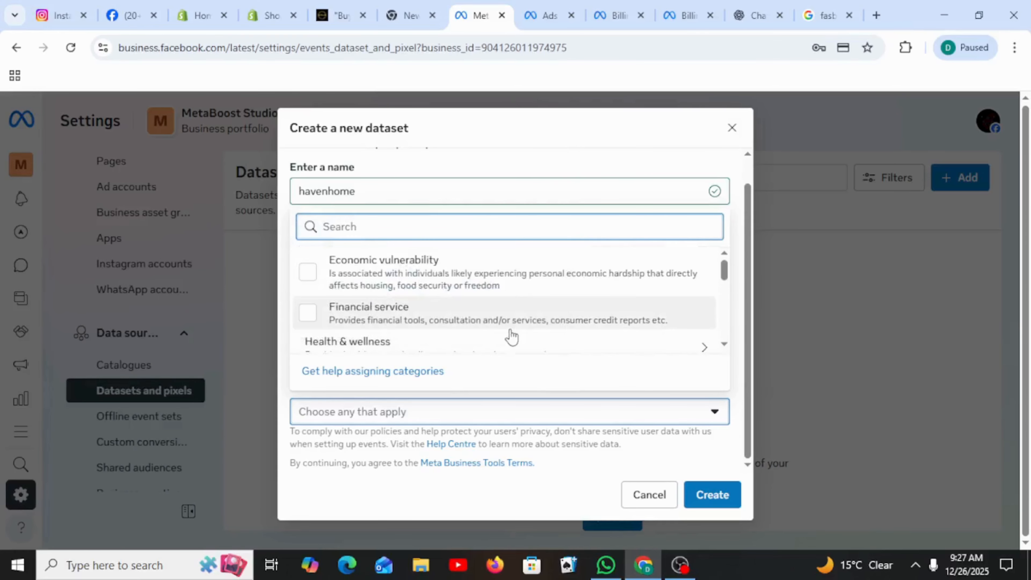
{"action": "left_click", "coordinate": [506, 314]}
{"action": "left_click", "coordinate": [703, 499]}
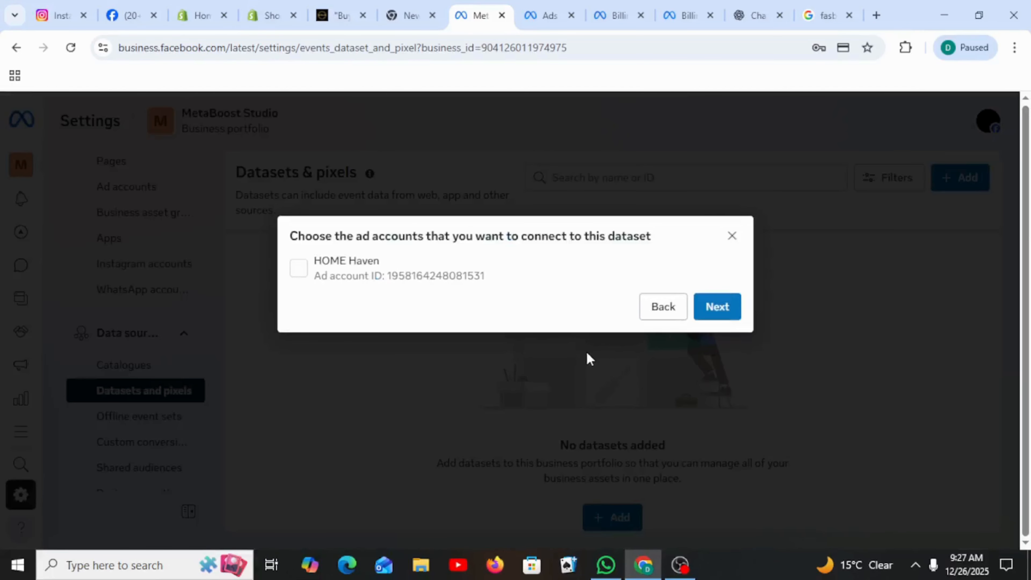
Step: Connect the HOME Haven ad account to havenhome and open it in Events Manager
{"action": "left_click", "coordinate": [300, 271]}
{"action": "left_click_drag", "start_coordinate": [390, 272], "coordinate": [315, 276]}
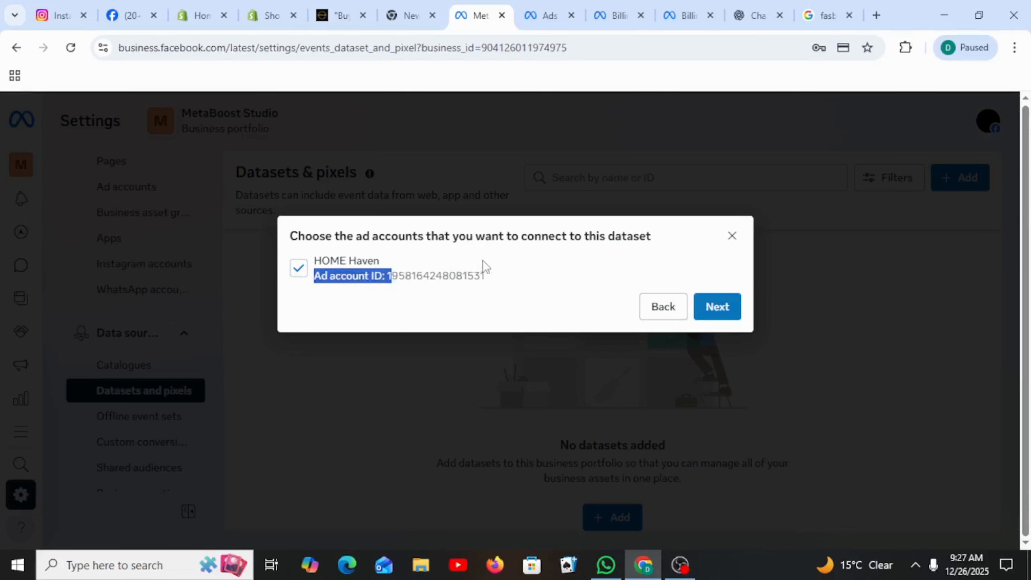
{"action": "left_click", "coordinate": [723, 308]}
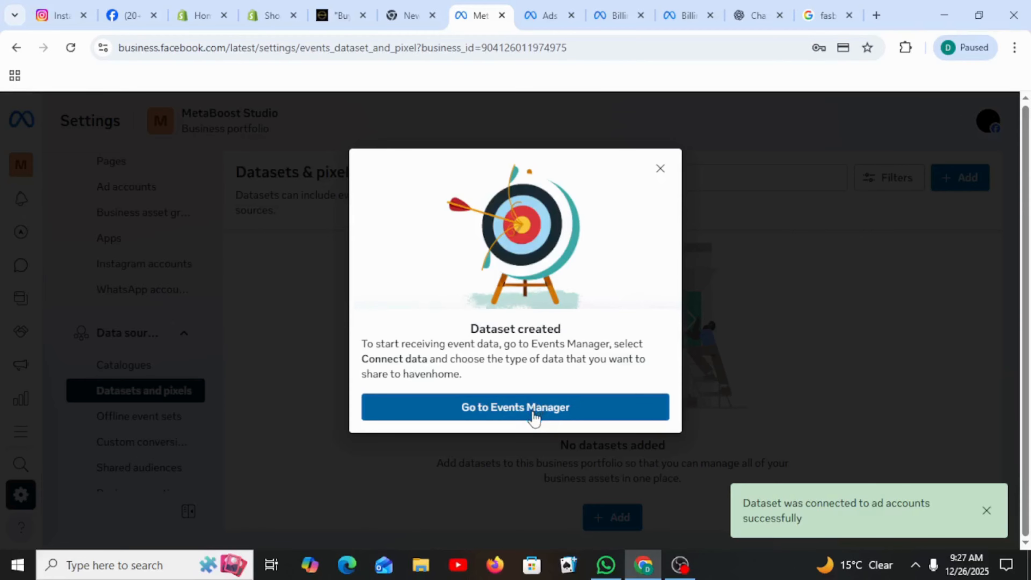
{"action": "left_click", "coordinate": [534, 416]}
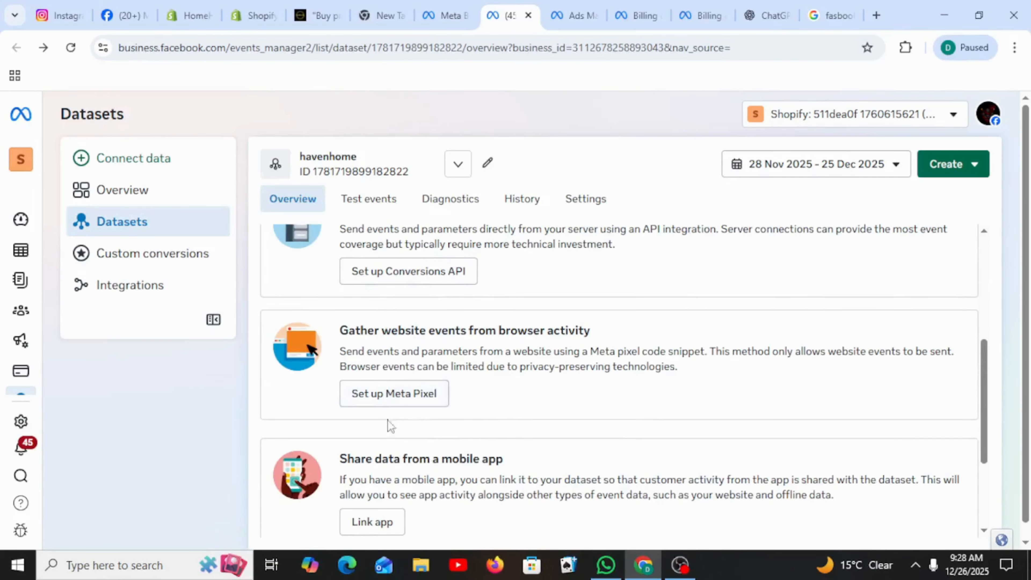
Step: Set up the havenhome Meta Pixel through the Shopify (online) partner integration
{"action": "left_click", "coordinate": [421, 398]}
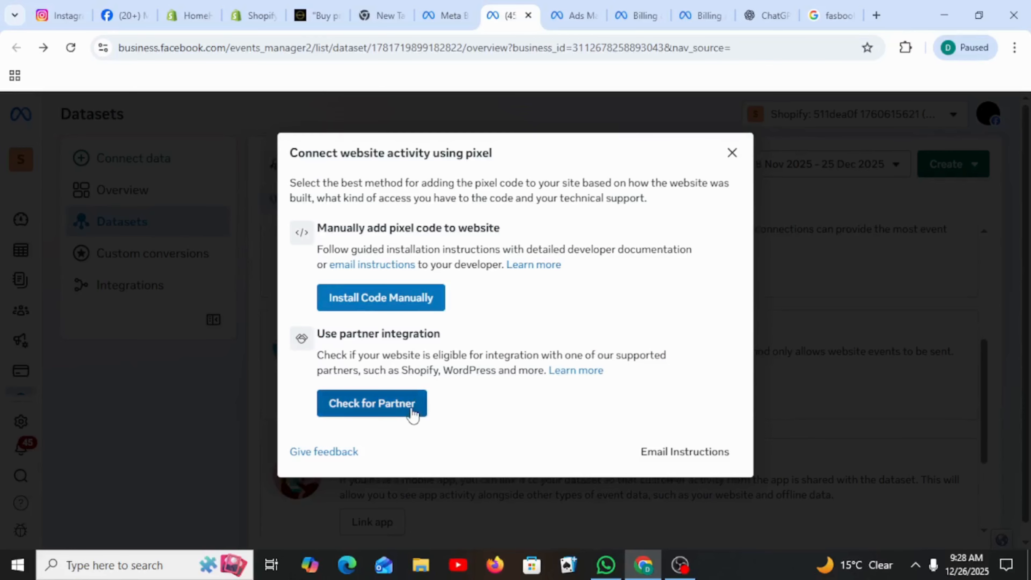
{"action": "left_click", "coordinate": [401, 411]}
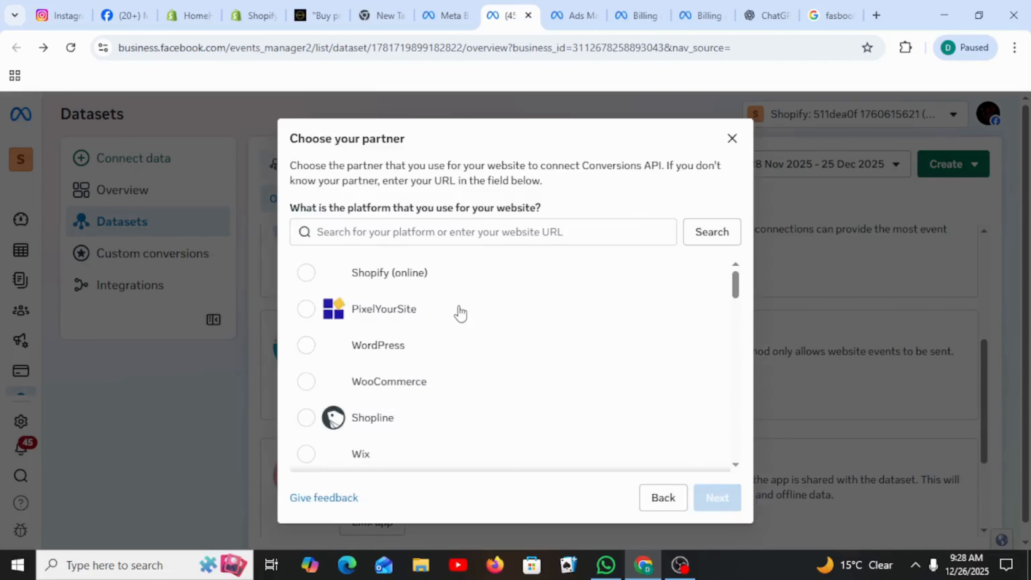
{"action": "scroll", "coordinate": [416, 339], "scroll_direction": "down", "scroll_amount": 3}
{"action": "scroll", "coordinate": [414, 342], "scroll_direction": "up", "scroll_amount": 3}
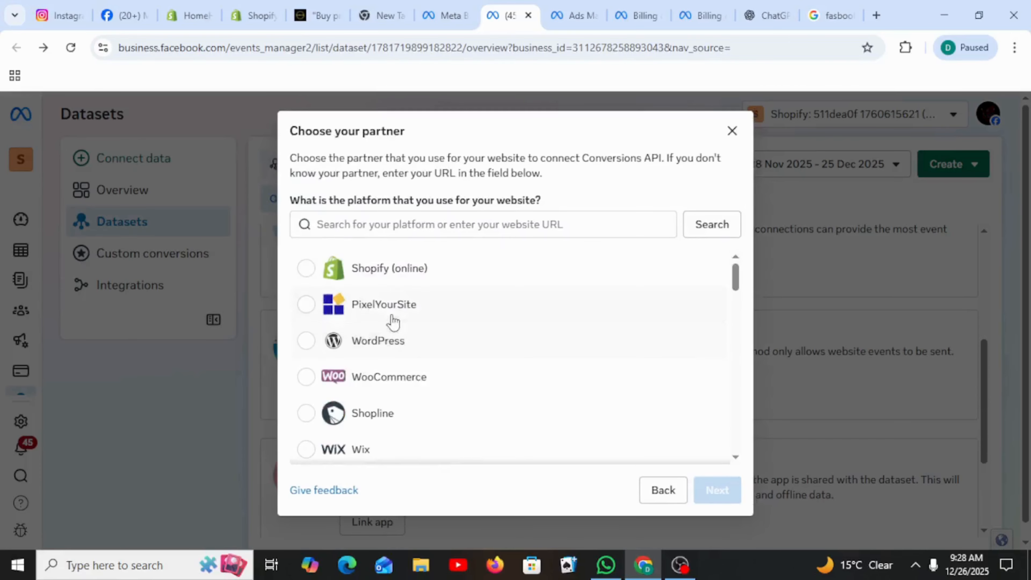
{"action": "left_click", "coordinate": [366, 272]}
{"action": "left_click", "coordinate": [716, 490]}
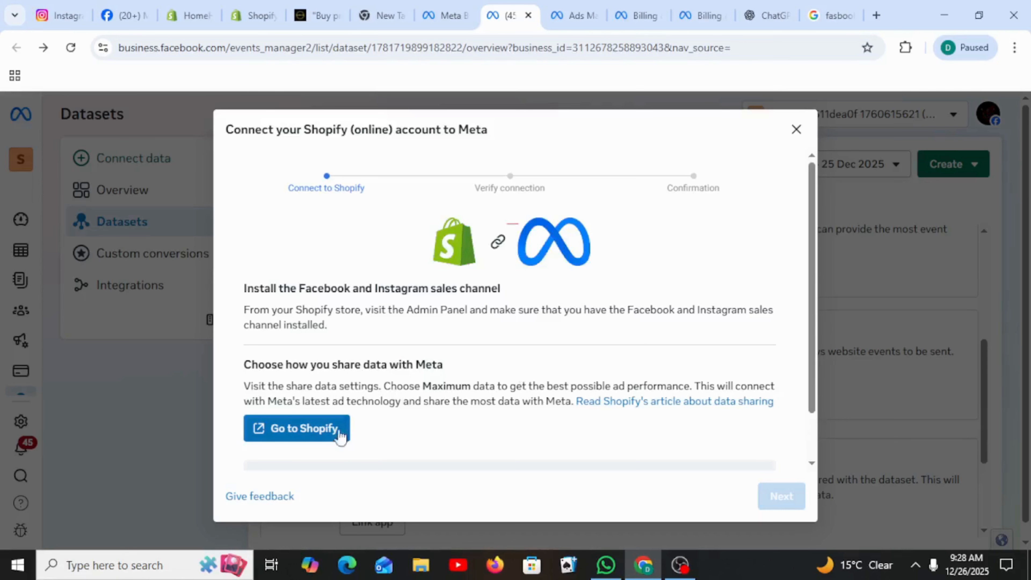
{"action": "left_click", "coordinate": [319, 429]}
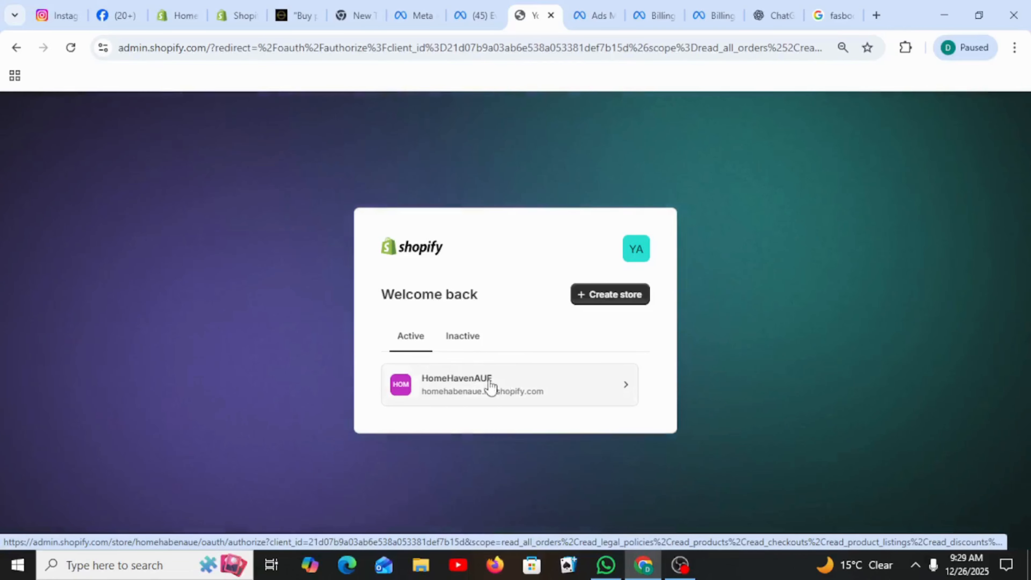
Step: Install the Facebook & Instagram app on the HomeHavenAUE store and expand the Facebook account details
{"action": "left_click", "coordinate": [503, 381]}
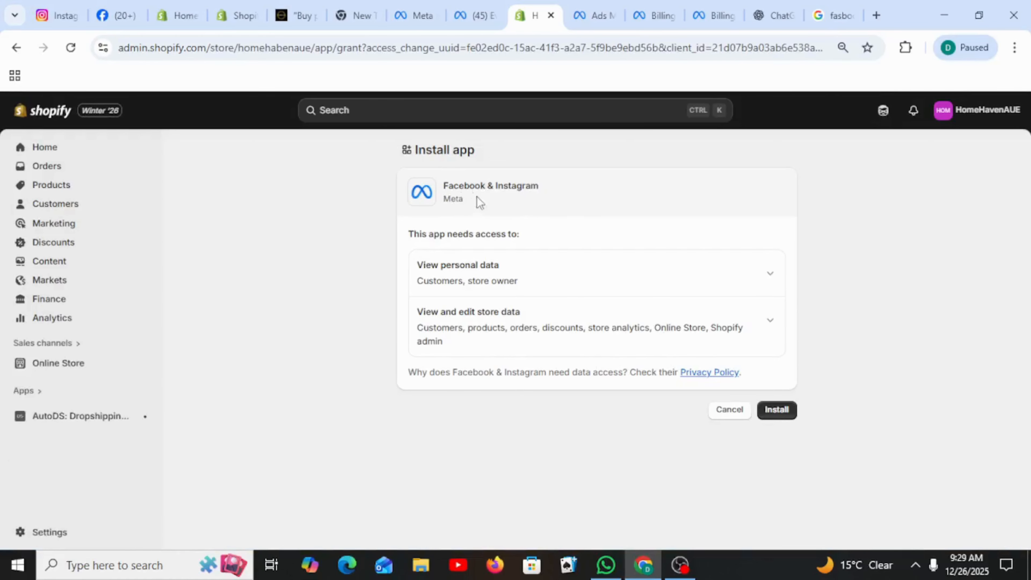
{"action": "left_click", "coordinate": [777, 412]}
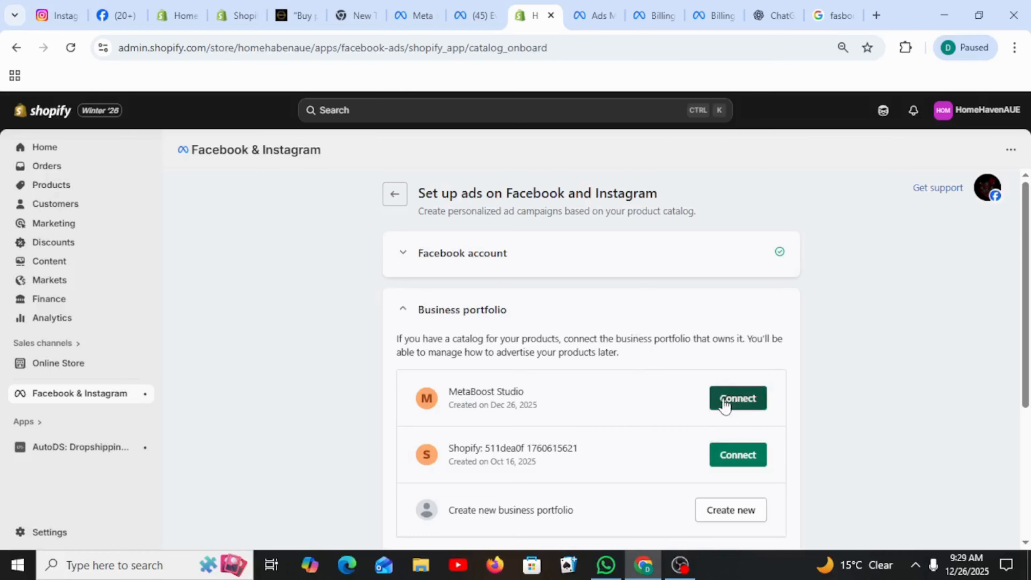
{"action": "left_click", "coordinate": [737, 262]}
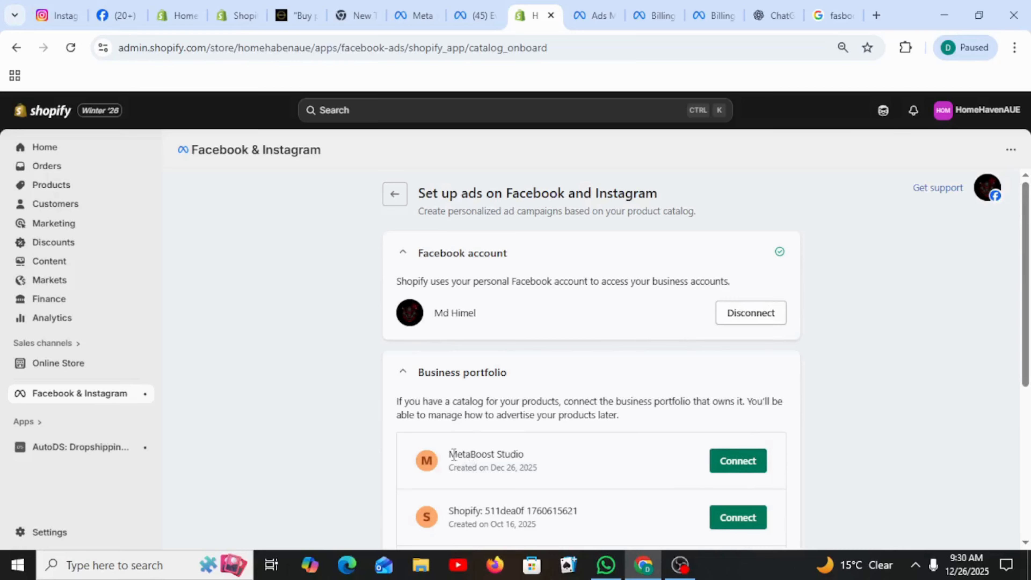
Step: Connect the MetaBoost Studio business portfolio and save Enhanced data sharing
{"action": "left_click_drag", "start_coordinate": [453, 448], "coordinate": [519, 447]}
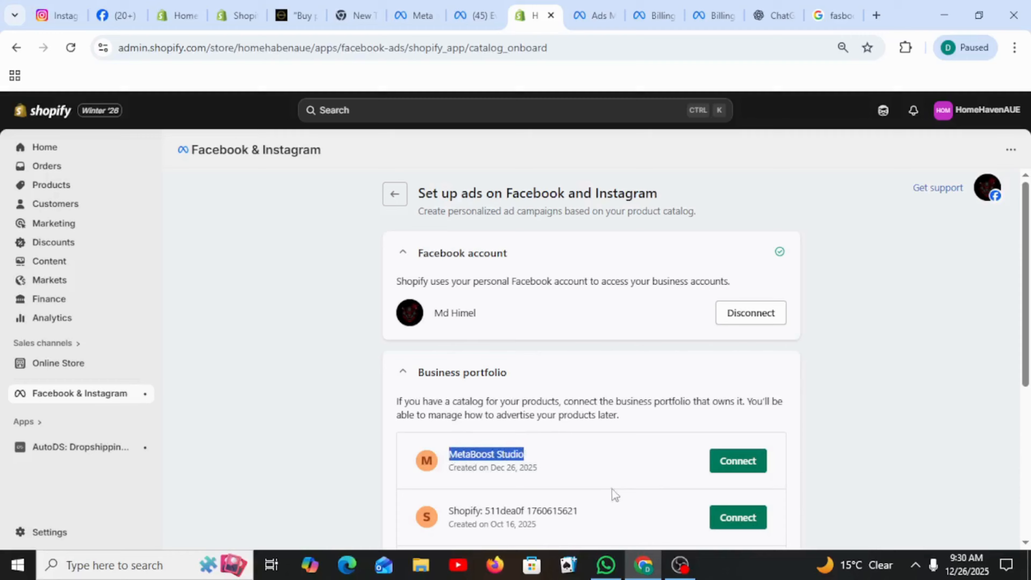
{"action": "left_click", "coordinate": [756, 460]}
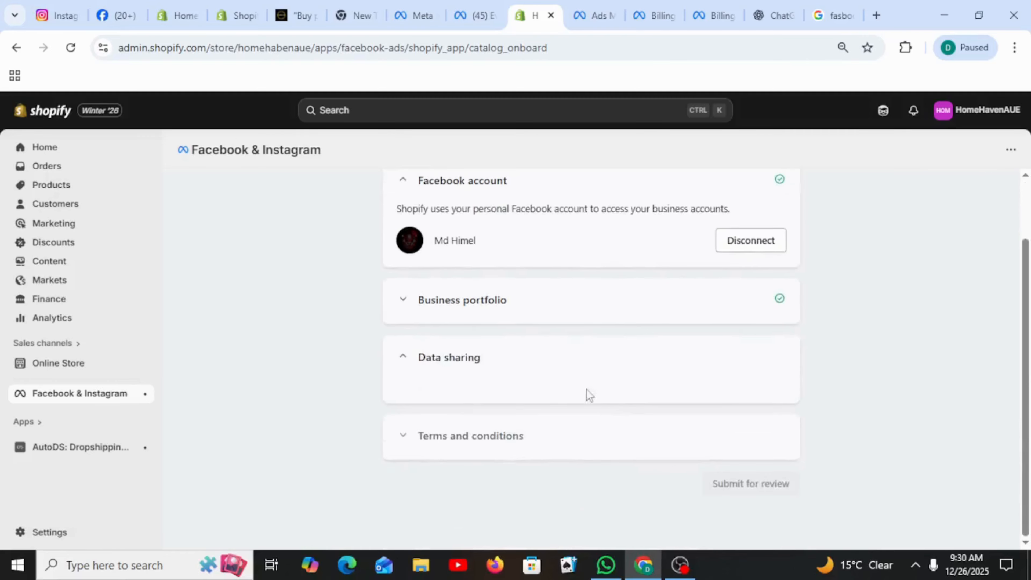
{"action": "left_click", "coordinate": [468, 362]}
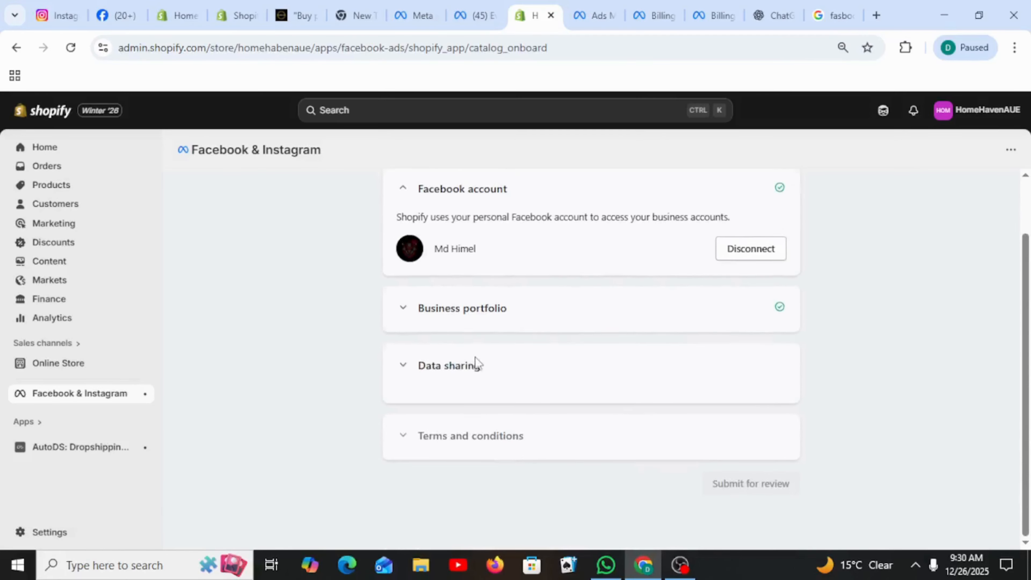
{"action": "left_click", "coordinate": [408, 377]}
{"action": "left_click", "coordinate": [755, 454]}
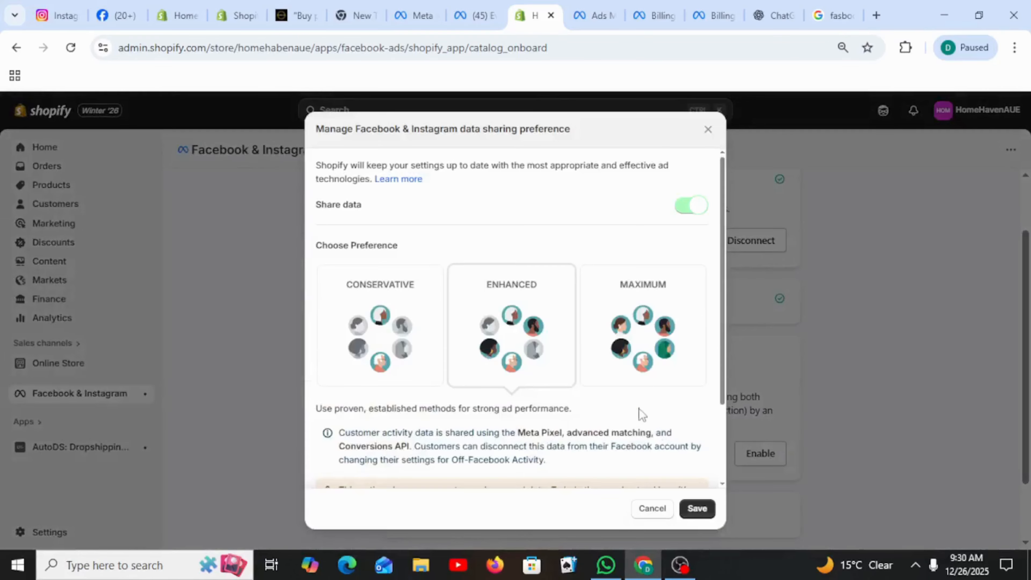
{"action": "left_click", "coordinate": [695, 508]}
Step: Connect the havenhome dataset, accept the Product Catalog Terms, and submit for review
{"action": "scroll", "coordinate": [708, 454], "scroll_direction": "down", "scroll_amount": 2}
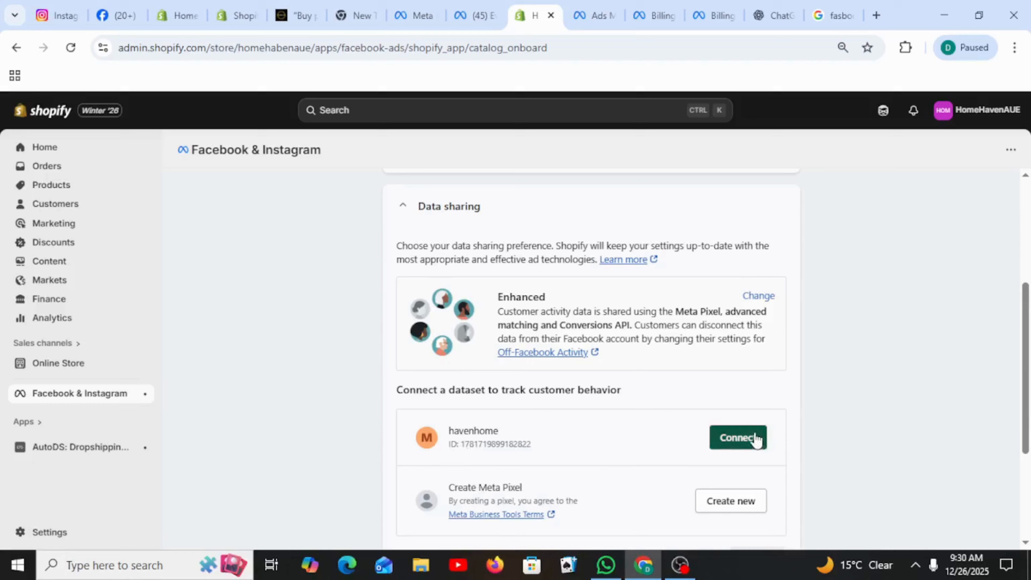
{"action": "left_click", "coordinate": [747, 438]}
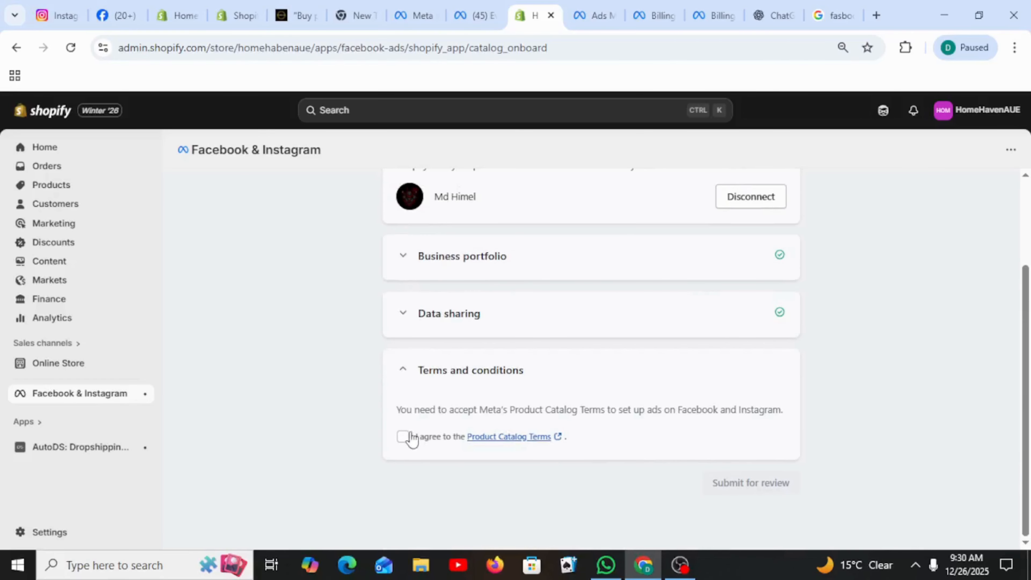
{"action": "left_click", "coordinate": [404, 437]}
{"action": "left_click", "coordinate": [741, 487]}
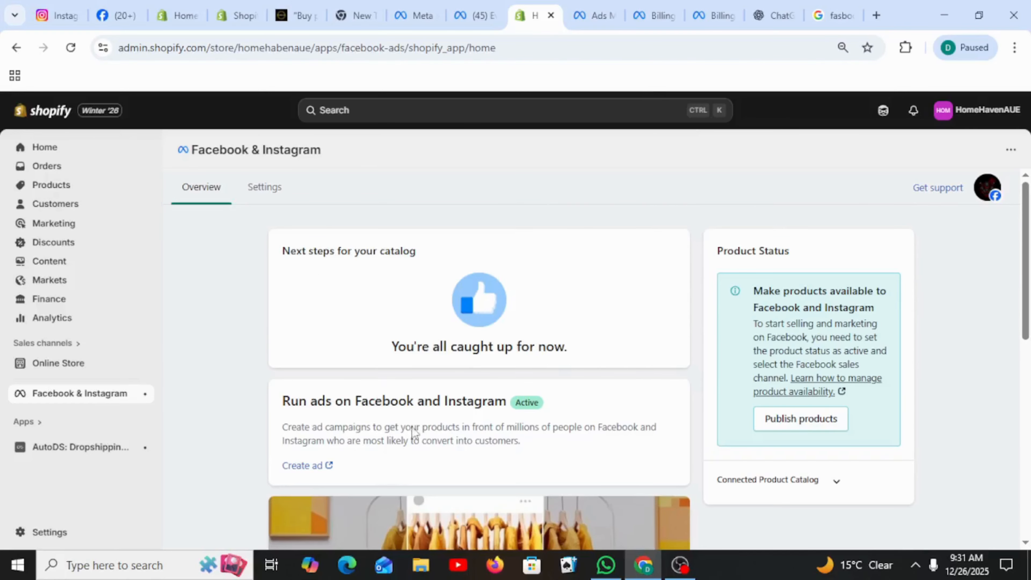
Step: With ads now Active, start the Facebook and Instagram shop setup
{"action": "scroll", "coordinate": [489, 374], "scroll_direction": "down", "scroll_amount": 10}
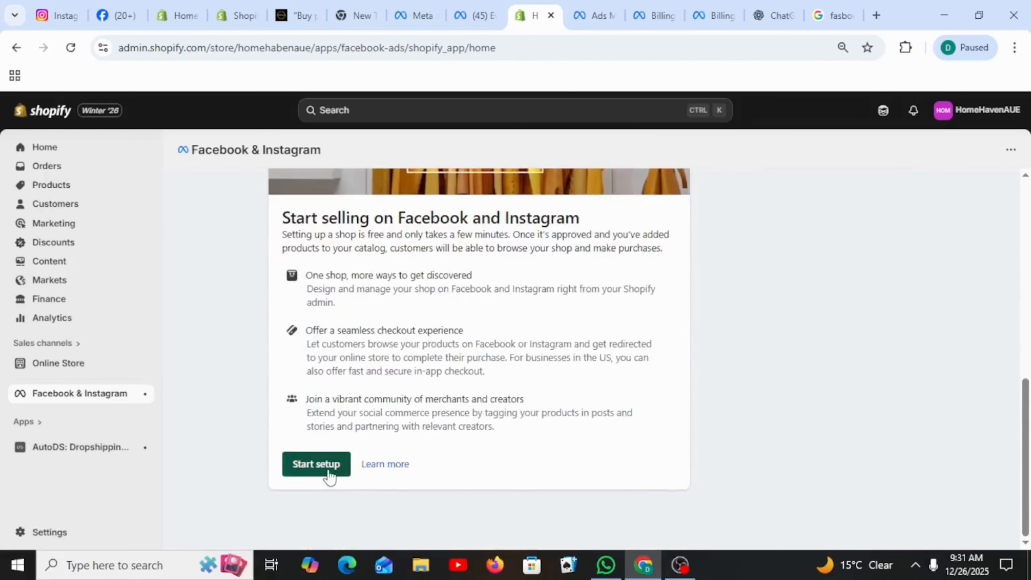
{"action": "left_click", "coordinate": [330, 471]}
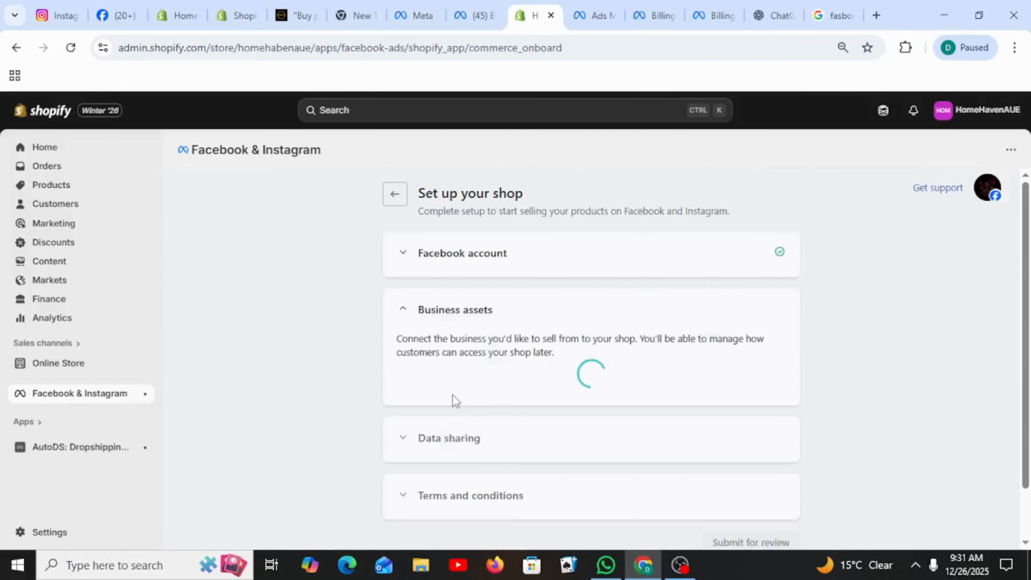
Step: Open the live storefront from Online Store themes in a new tab and copy its web address
{"action": "scroll", "coordinate": [549, 457], "scroll_direction": "down", "scroll_amount": 5}
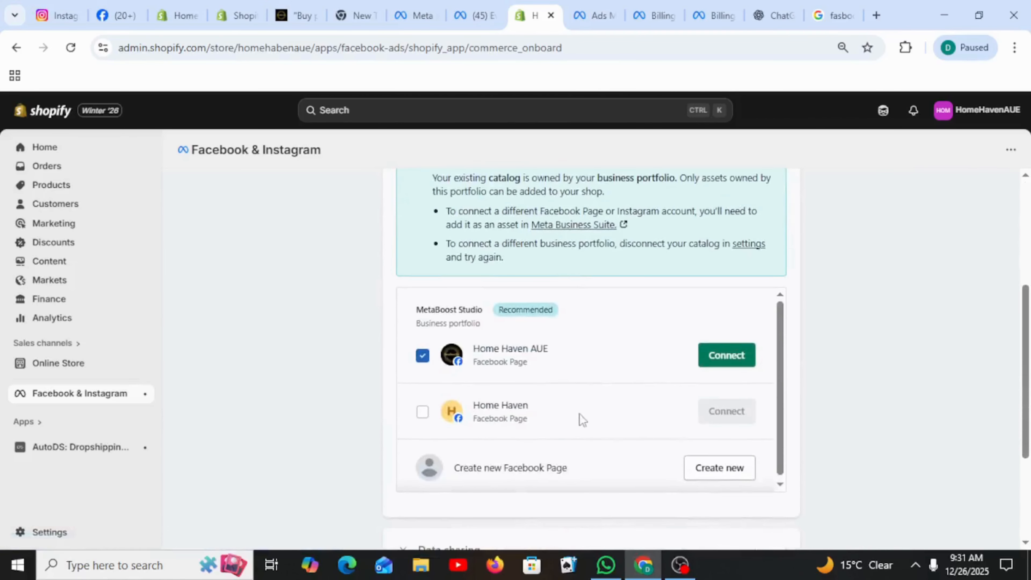
{"action": "left_click", "coordinate": [297, 15]}
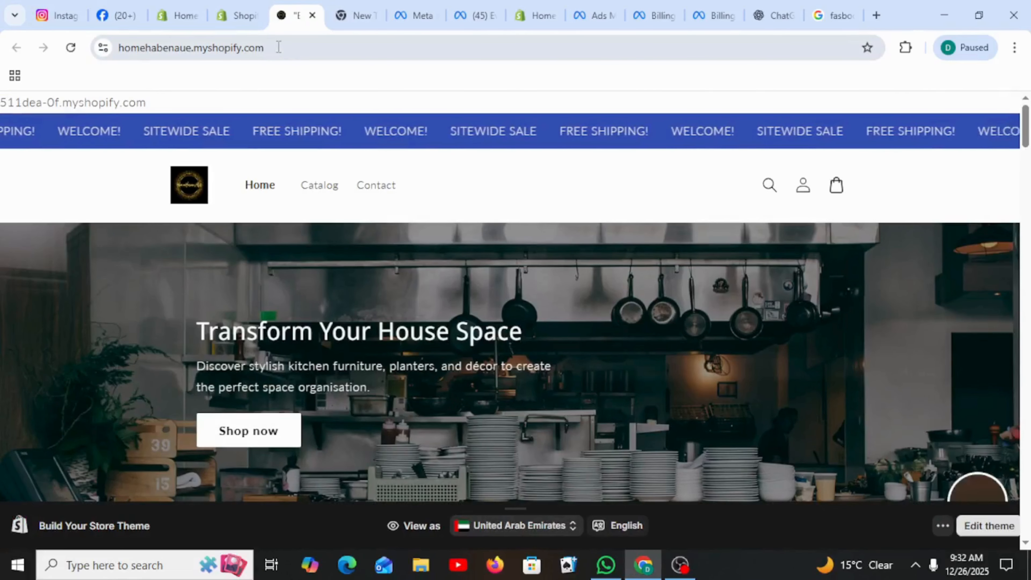
{"action": "left_click", "coordinate": [534, 15]}
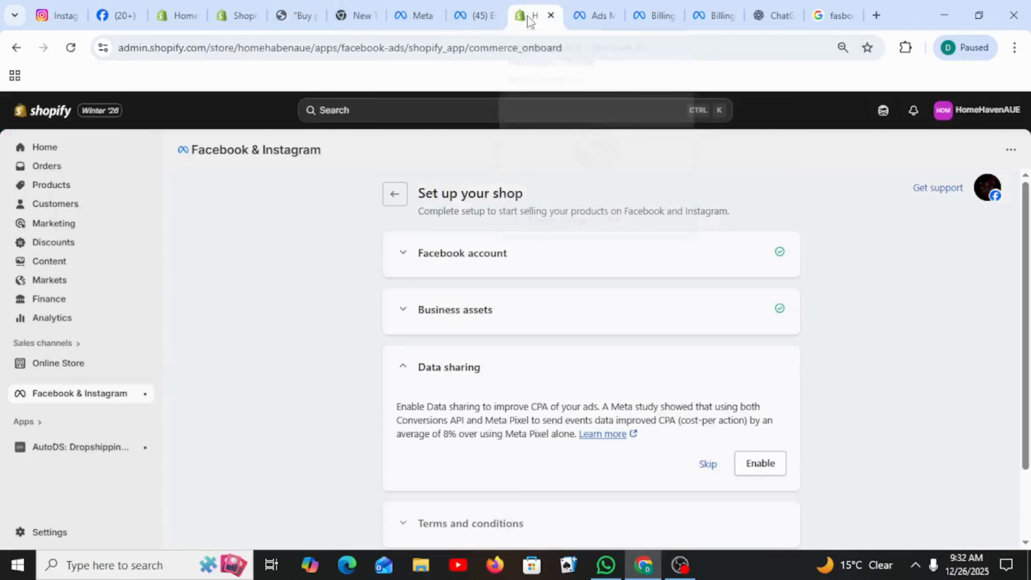
{"action": "left_click", "coordinate": [83, 366]}
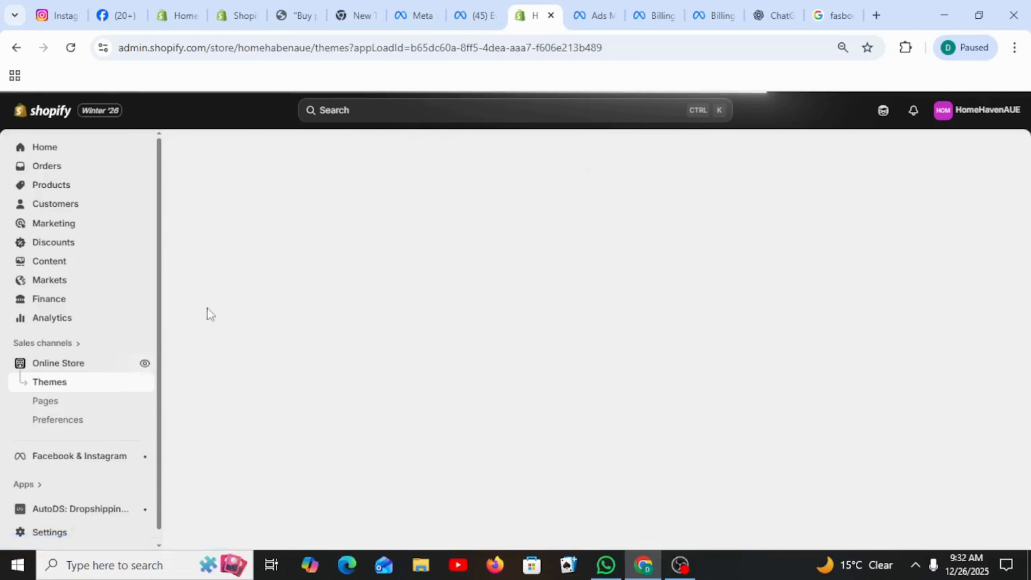
{"action": "left_click", "coordinate": [145, 364]}
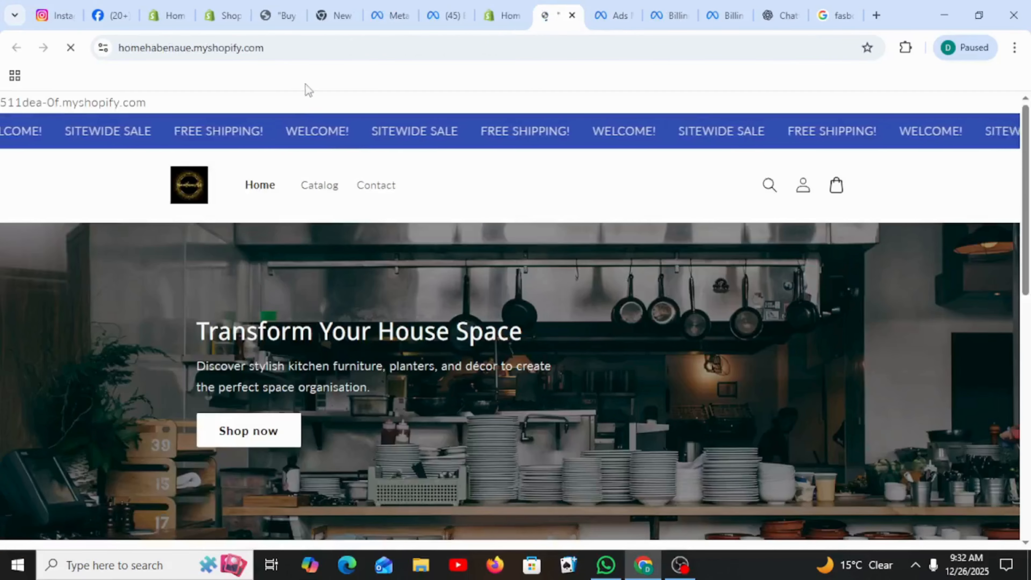
{"action": "left_click_drag", "start_coordinate": [297, 45], "coordinate": [77, 52]}
{"action": "key", "text": "ctrl+c"}
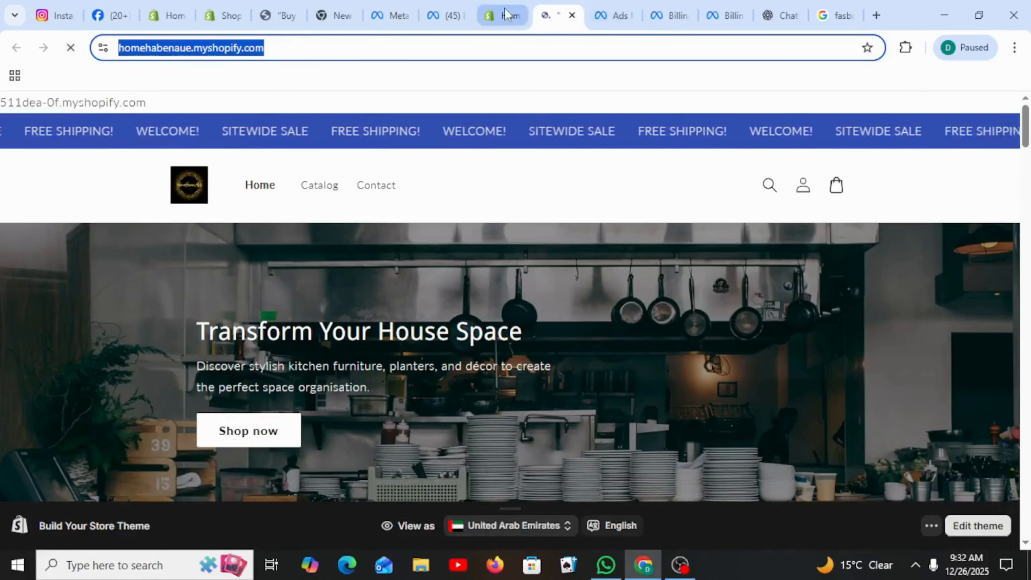
Step: Return to the Meta Shopify connection dialog
{"action": "left_click", "coordinate": [447, 12]}
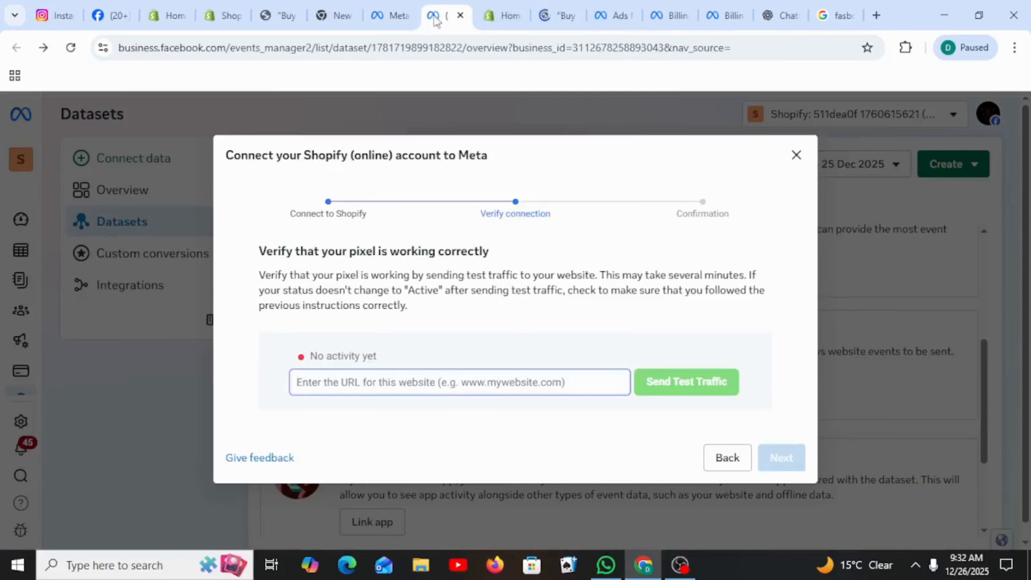
Step: Paste the storefront address, send test traffic, and confirm the Shopify pixel setup is complete
{"action": "key", "text": "ctrl+v"}
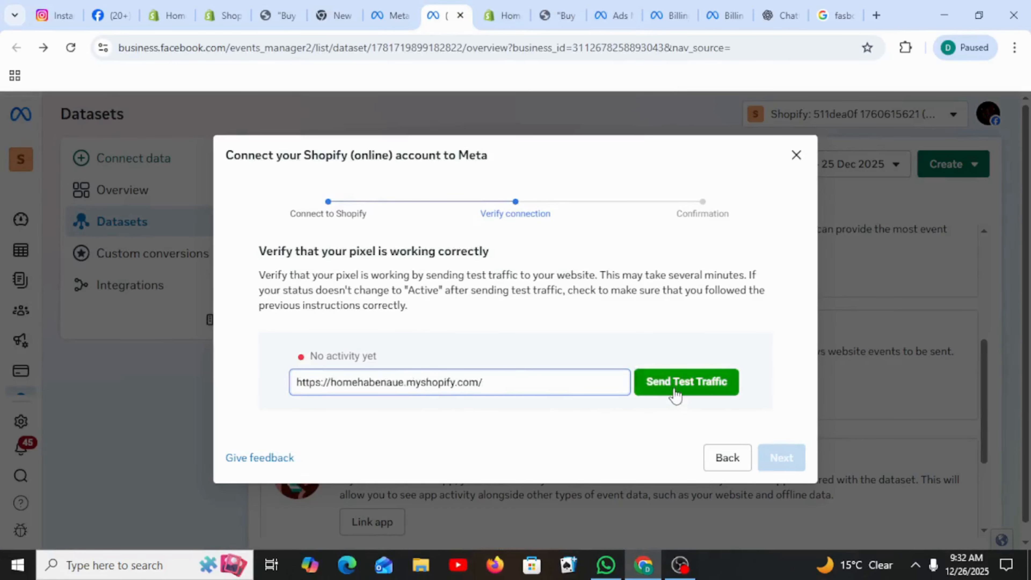
{"action": "left_click", "coordinate": [670, 392]}
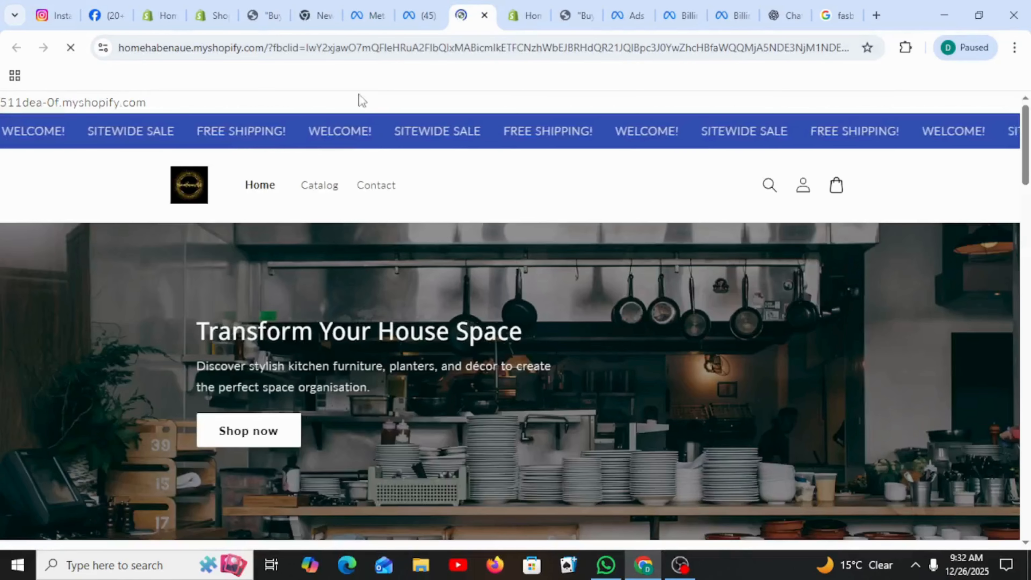
{"action": "left_click", "coordinate": [416, 16]}
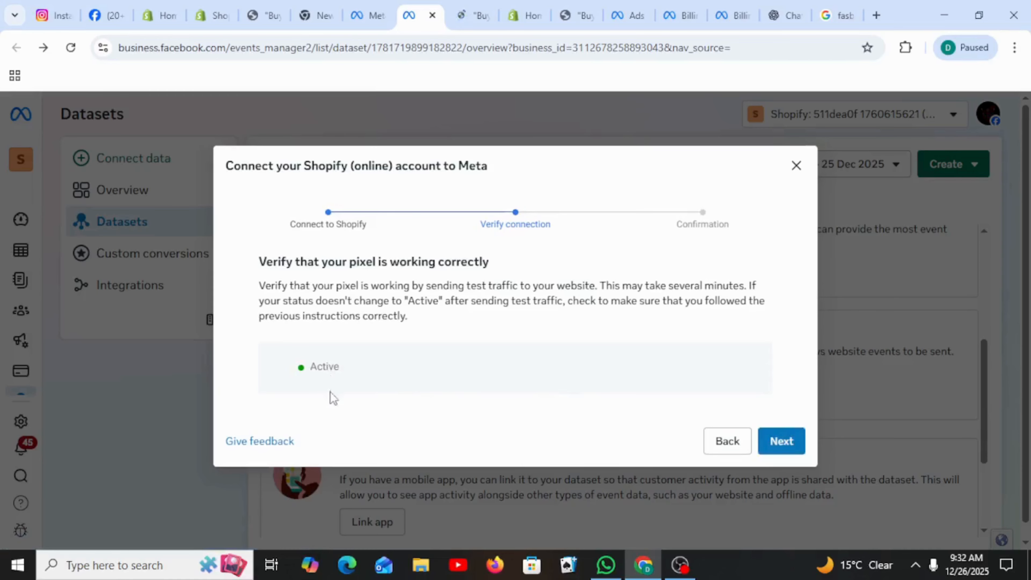
{"action": "left_click", "coordinate": [791, 449]}
{"action": "left_click", "coordinate": [782, 446]}
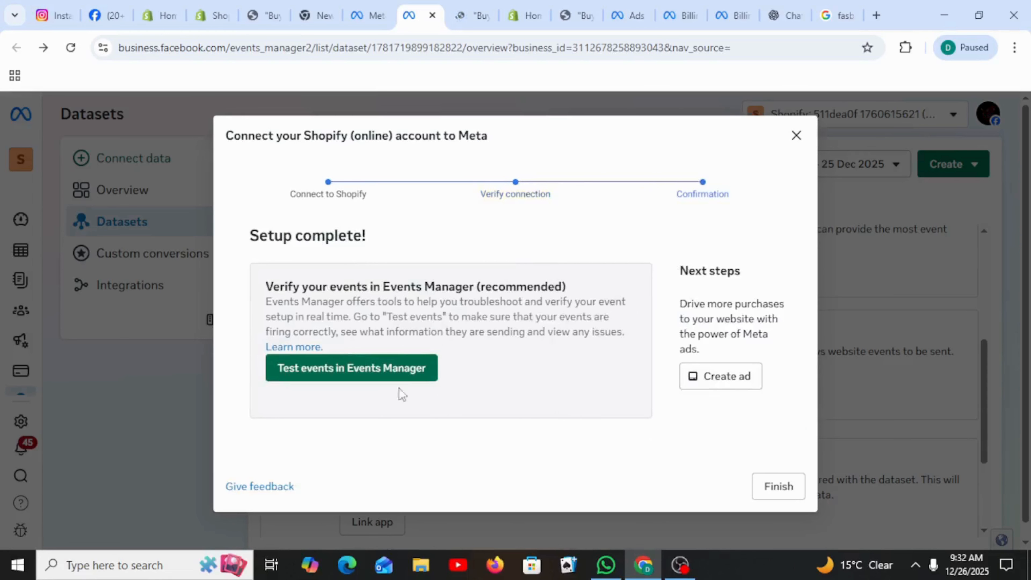
{"action": "left_click", "coordinate": [385, 375]}
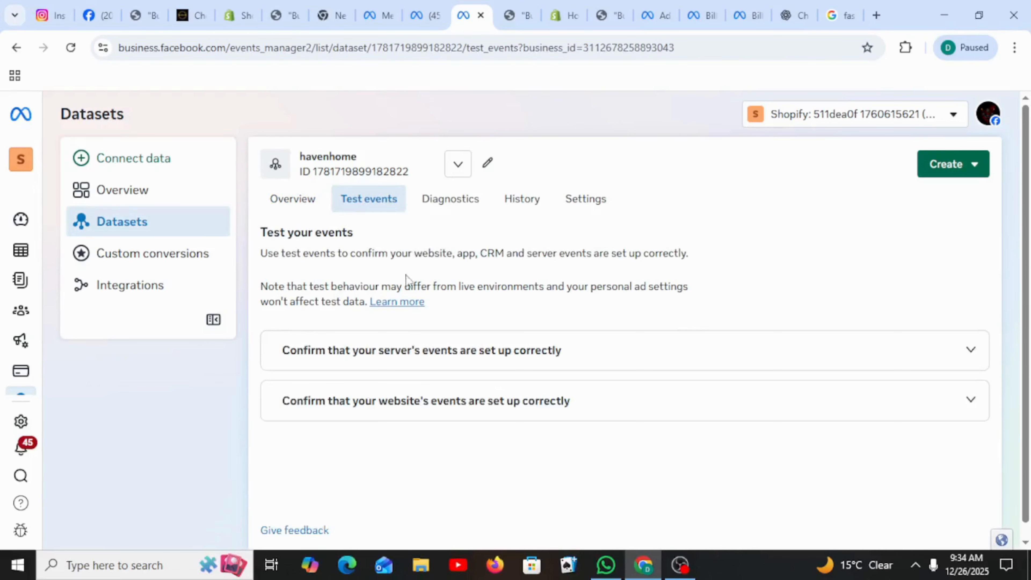
Step: Paste the store URL into the website events test and launch it
{"action": "scroll", "coordinate": [430, 346], "scroll_direction": "down", "scroll_amount": 1}
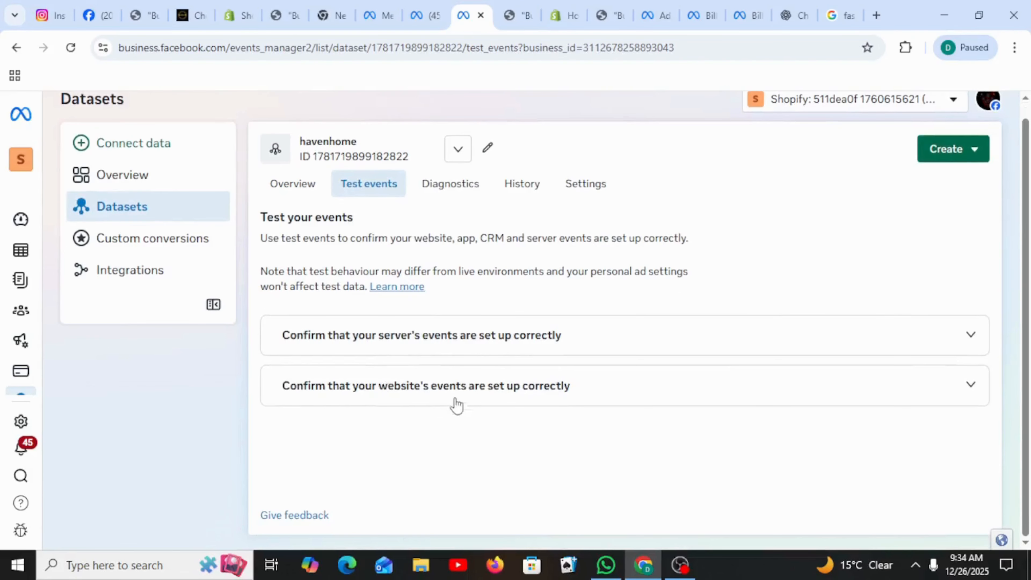
{"action": "left_click", "coordinate": [452, 391]}
{"action": "scroll", "coordinate": [451, 365], "scroll_direction": "down", "scroll_amount": 2}
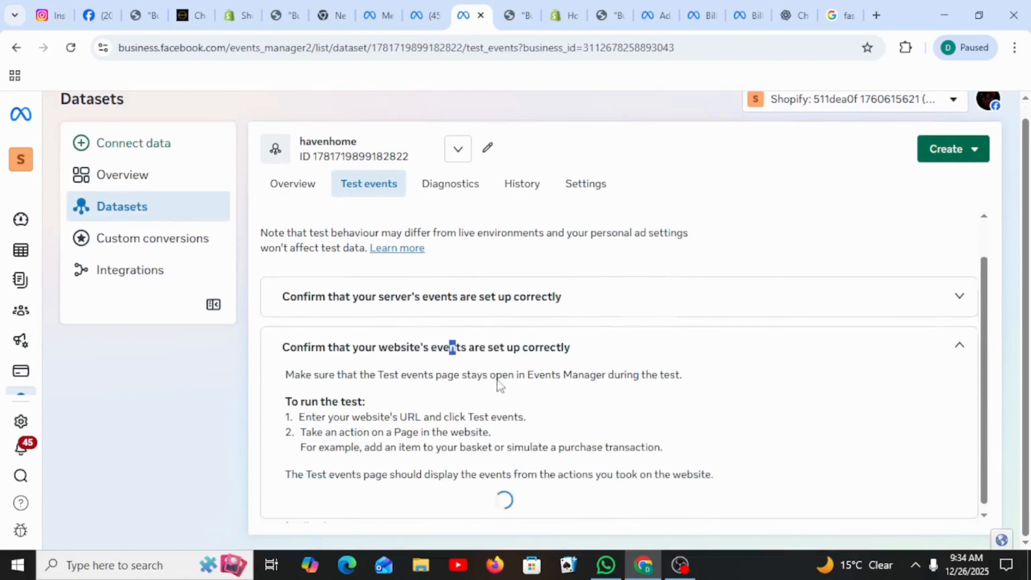
{"action": "left_click", "coordinate": [445, 285]}
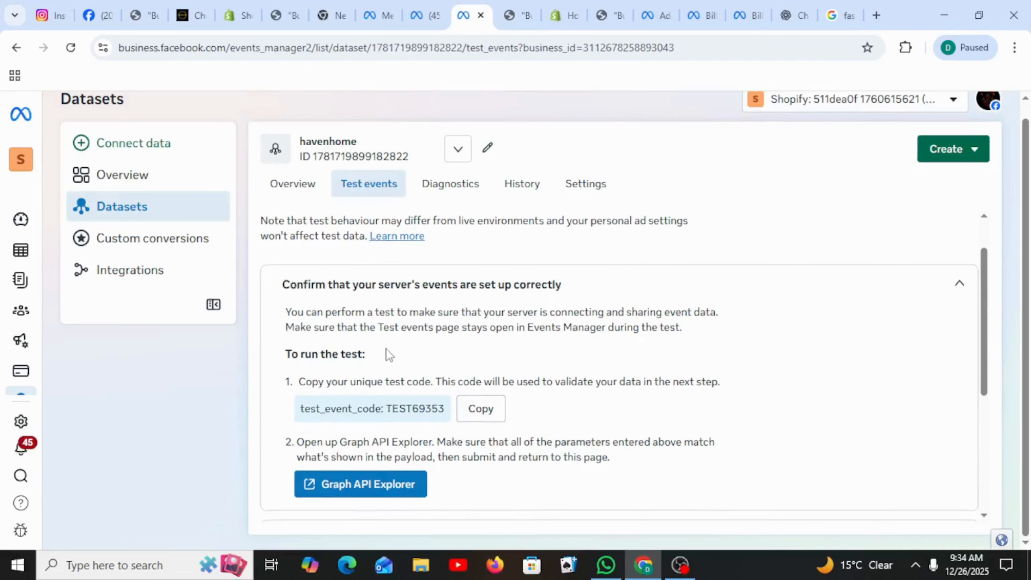
{"action": "scroll", "coordinate": [394, 374], "scroll_direction": "down", "scroll_amount": 4}
{"action": "left_click", "coordinate": [392, 321]}
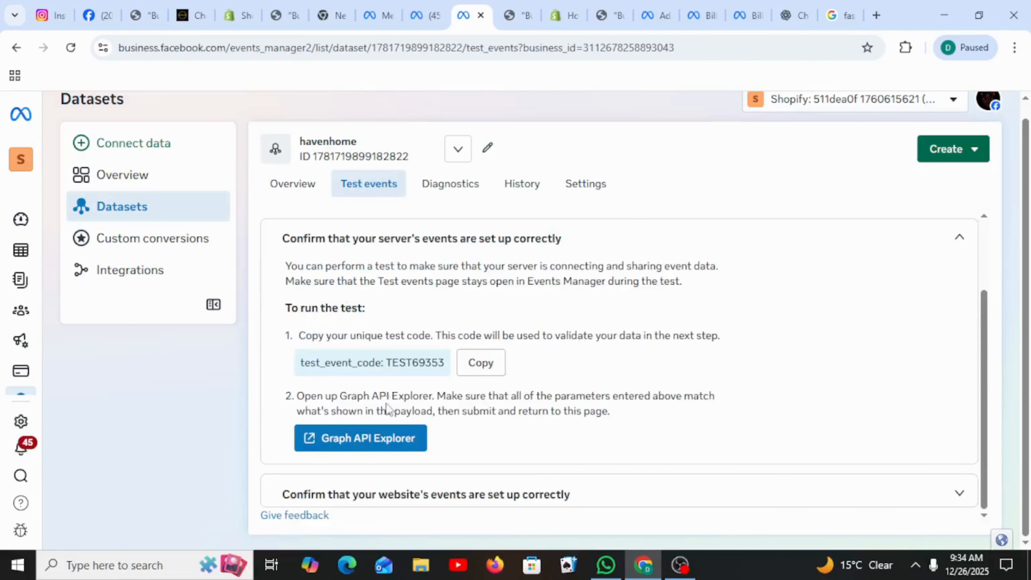
{"action": "left_click", "coordinate": [421, 494]}
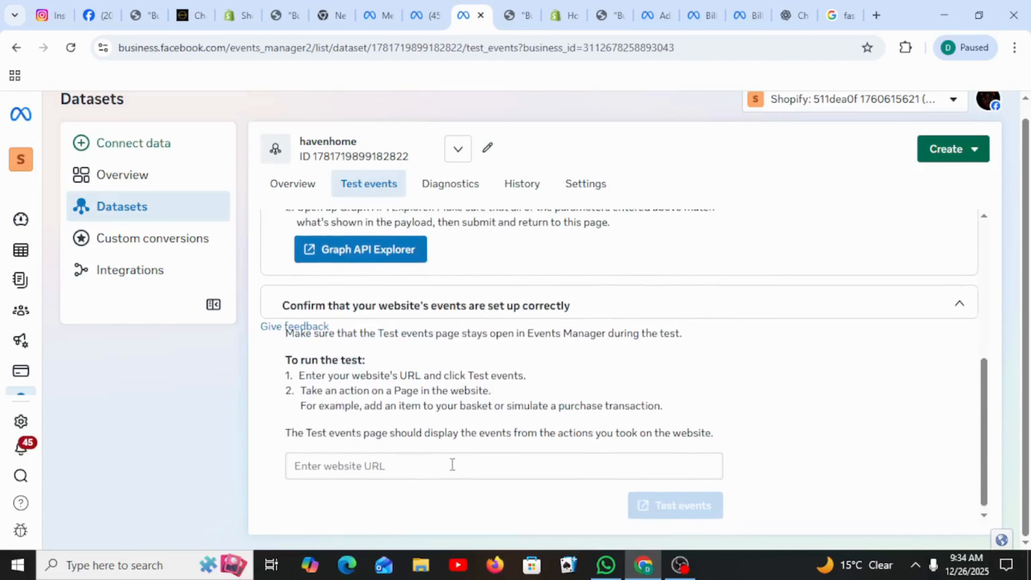
{"action": "left_click", "coordinate": [452, 464]}
{"action": "key", "text": "ctrl+v"}
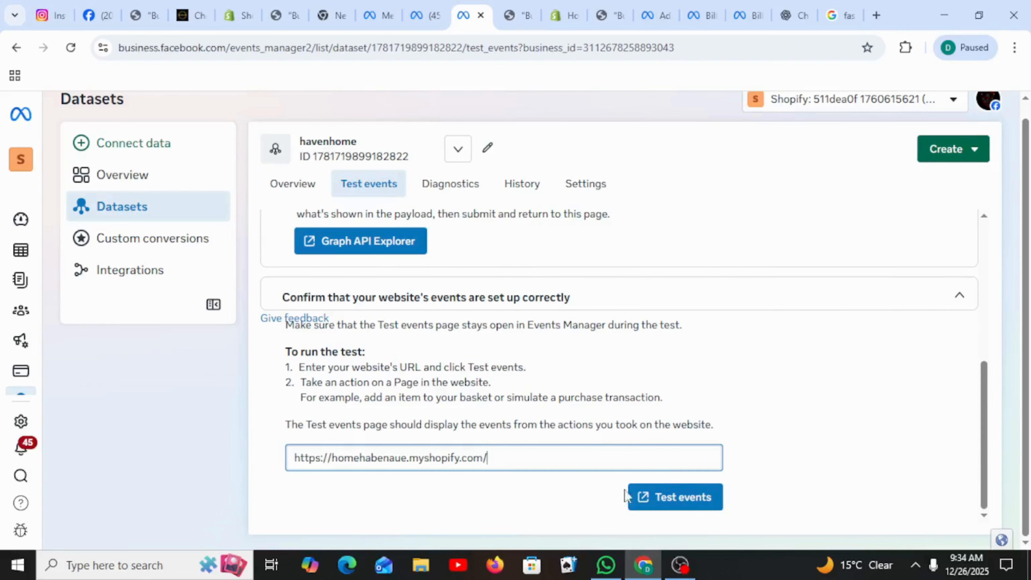
{"action": "left_click", "coordinate": [656, 496]}
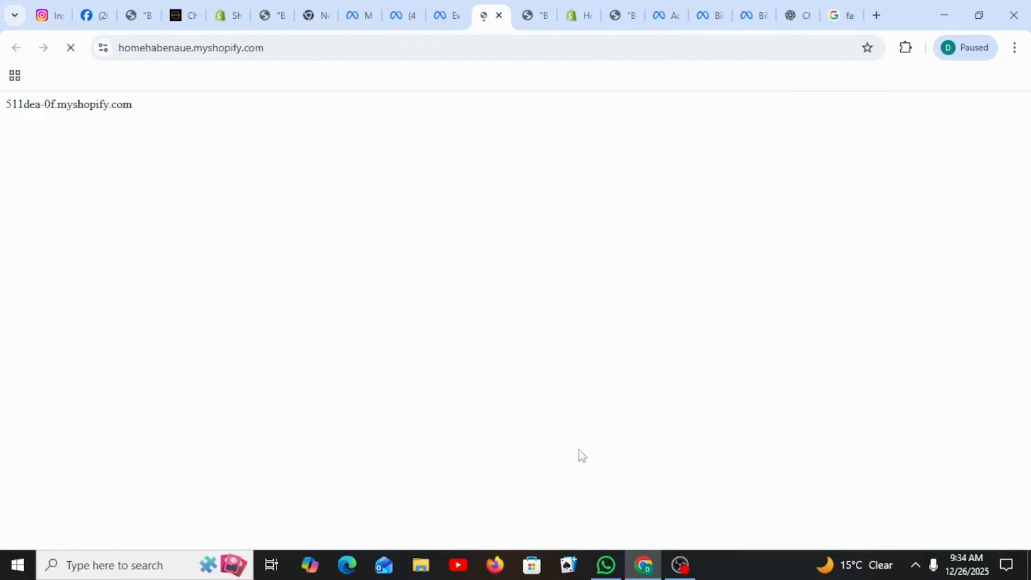
Step: Confirm the PageView was received in Test events and reopen the storefront
{"action": "scroll", "coordinate": [507, 396], "scroll_direction": "down", "scroll_amount": 6}
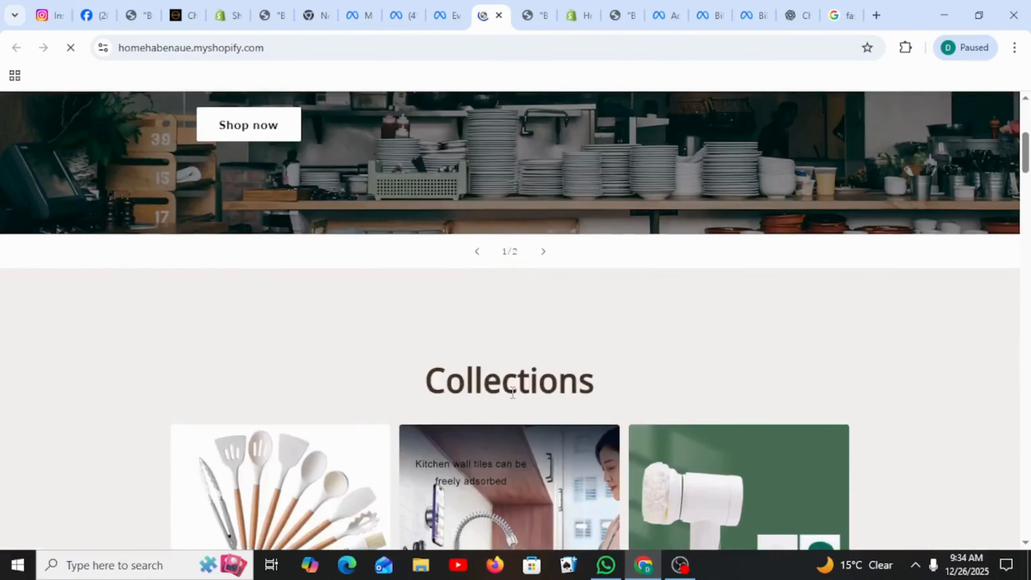
{"action": "scroll", "coordinate": [539, 393], "scroll_direction": "down", "scroll_amount": 4}
{"action": "scroll", "coordinate": [539, 392], "scroll_direction": "up", "scroll_amount": 5}
{"action": "left_click", "coordinate": [447, 14]}
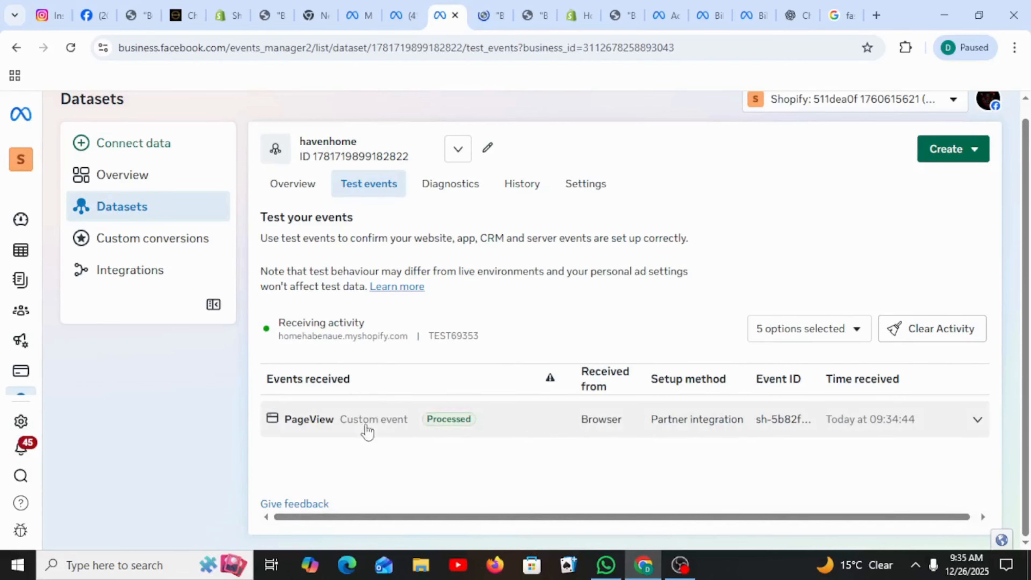
{"action": "left_click", "coordinate": [475, 337]}
Step: Add the V1 Handheld Vacuum Cleaner to the cart and proceed to checkout
{"action": "scroll", "coordinate": [477, 313], "scroll_direction": "down", "scroll_amount": 15}
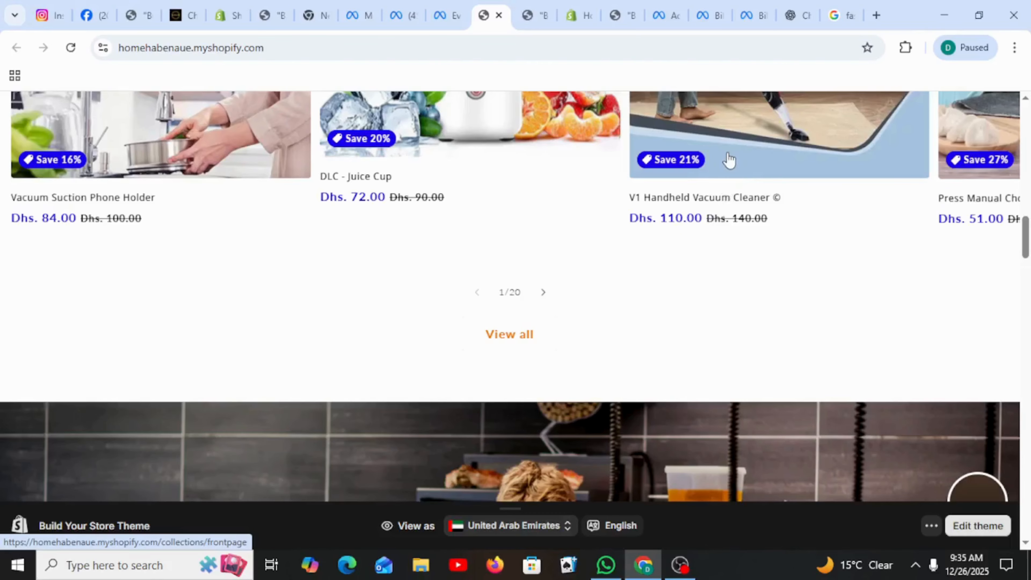
{"action": "left_click", "coordinate": [750, 407]}
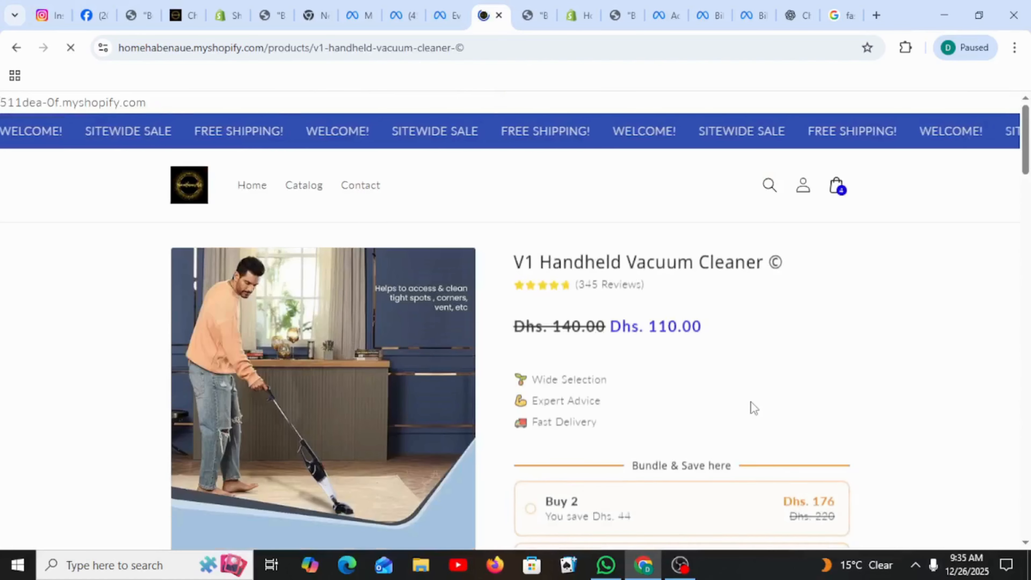
{"action": "scroll", "coordinate": [658, 365], "scroll_direction": "down", "scroll_amount": 7}
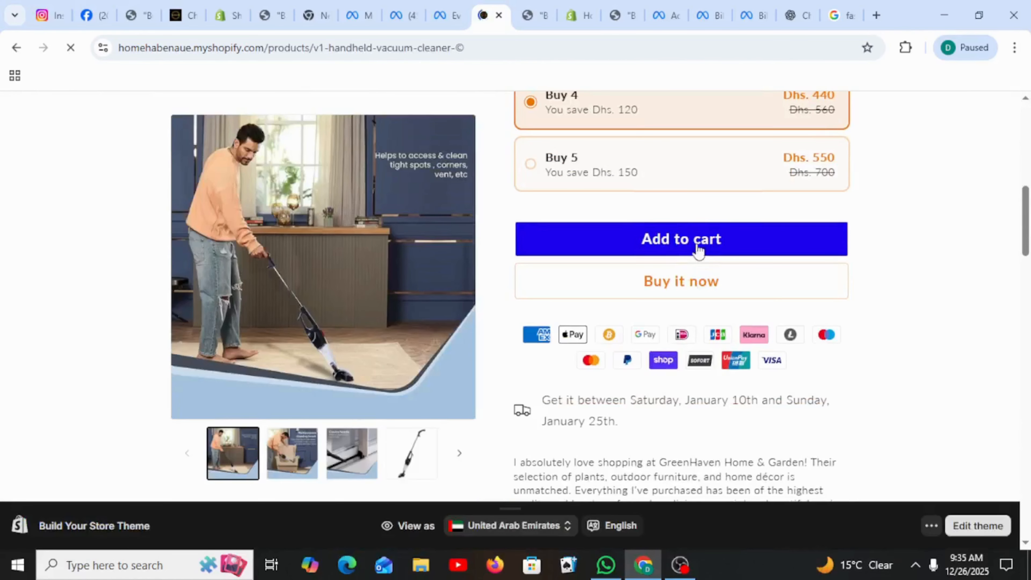
{"action": "left_click", "coordinate": [697, 244]}
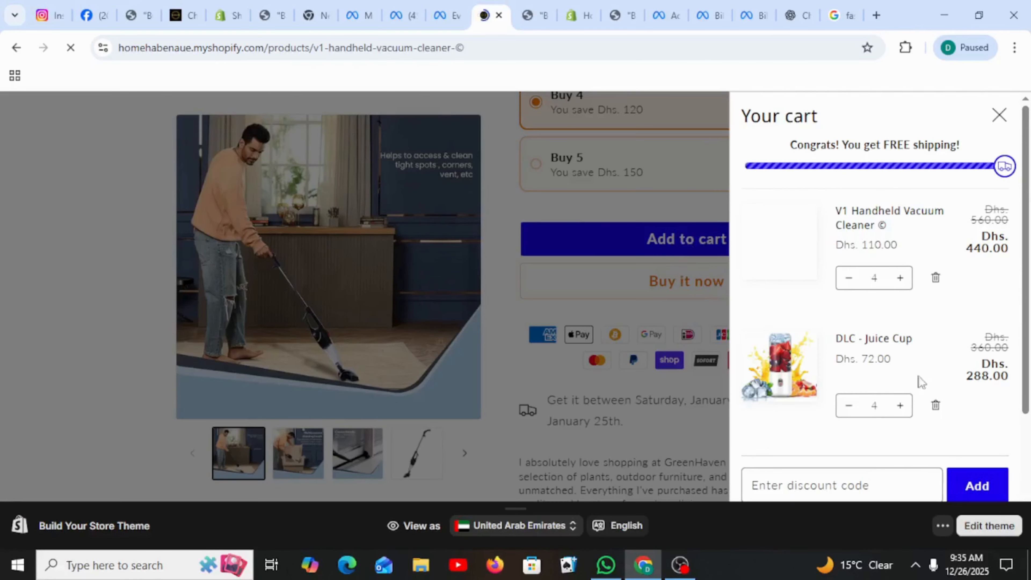
{"action": "scroll", "coordinate": [891, 392], "scroll_direction": "down", "scroll_amount": 3}
{"action": "left_click", "coordinate": [860, 447]}
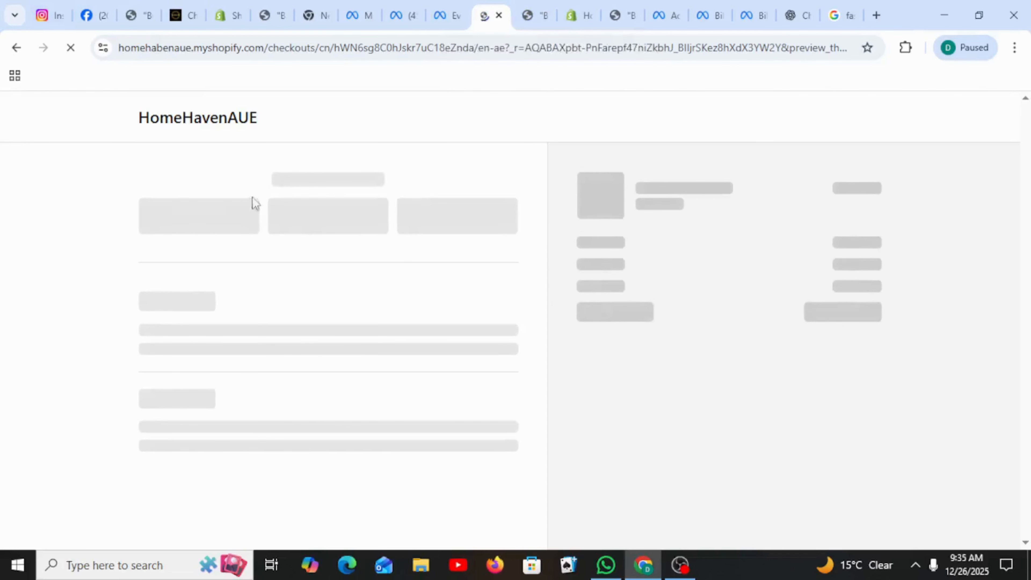
{"action": "scroll", "coordinate": [483, 337], "scroll_direction": "down", "scroll_amount": 2}
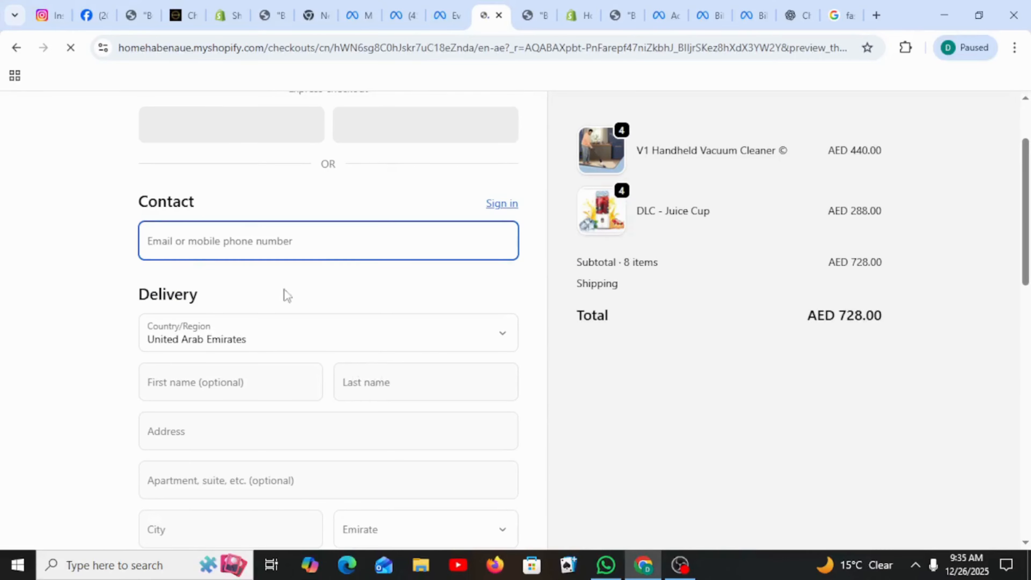
Step: Open the Olympia Kitchen Ware Set product page, then check the new events in Test events
{"action": "left_click", "coordinate": [16, 48]}
{"action": "scroll", "coordinate": [205, 163], "scroll_direction": "down", "scroll_amount": 3}
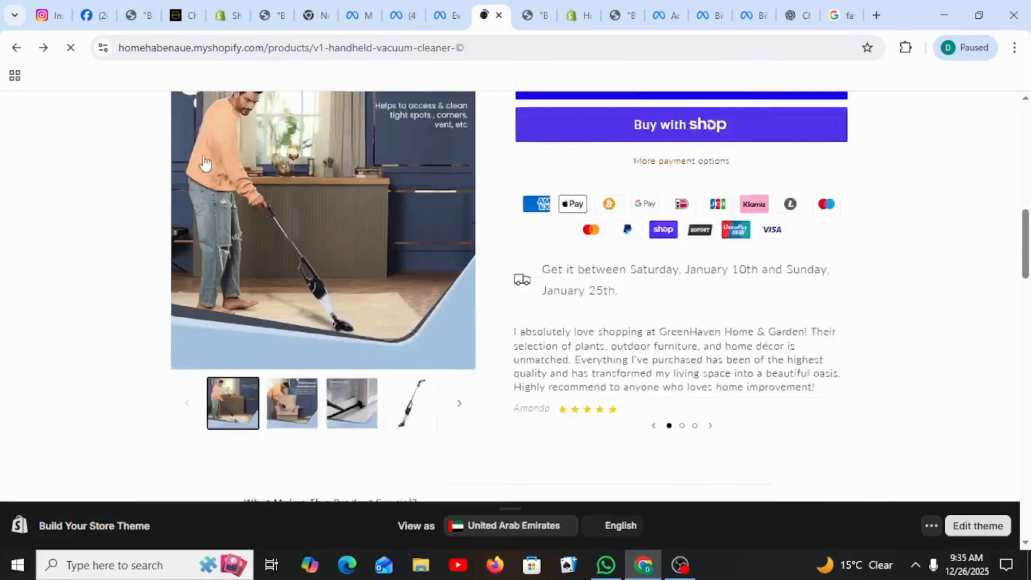
{"action": "left_click", "coordinate": [16, 48]}
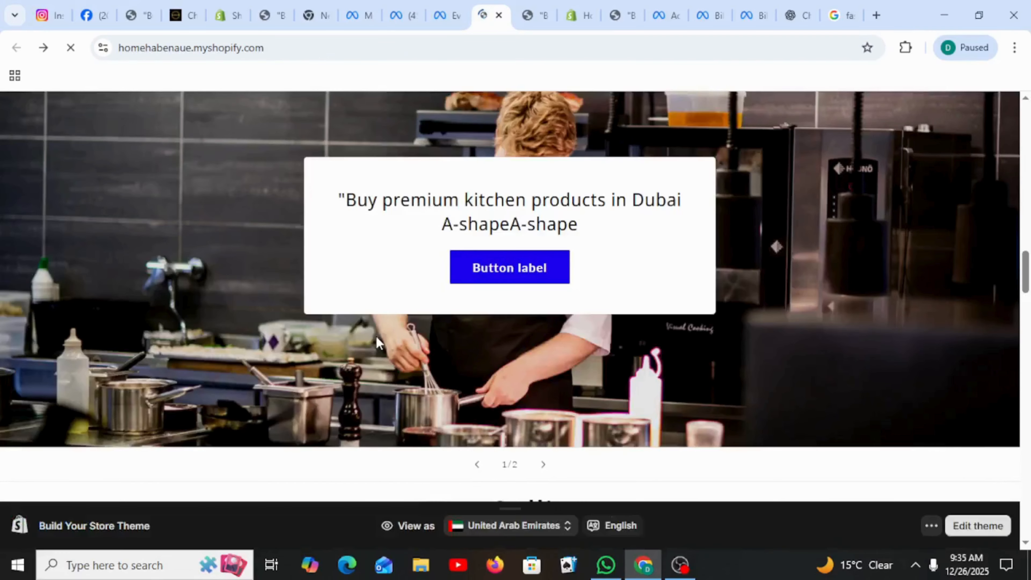
{"action": "scroll", "coordinate": [376, 336], "scroll_direction": "down", "scroll_amount": 10}
{"action": "left_click", "coordinate": [398, 295]}
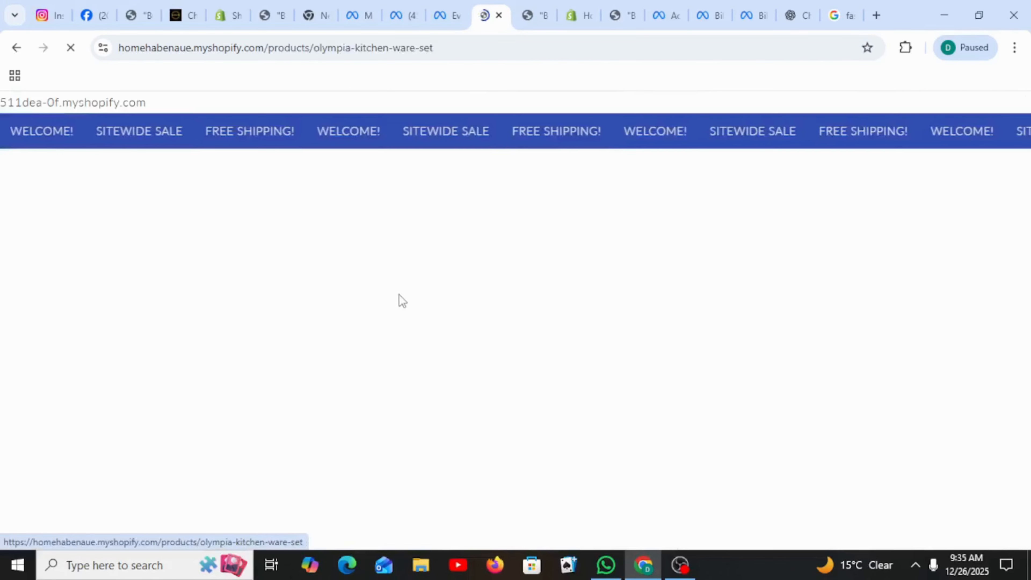
{"action": "scroll", "coordinate": [552, 352], "scroll_direction": "down", "scroll_amount": 7}
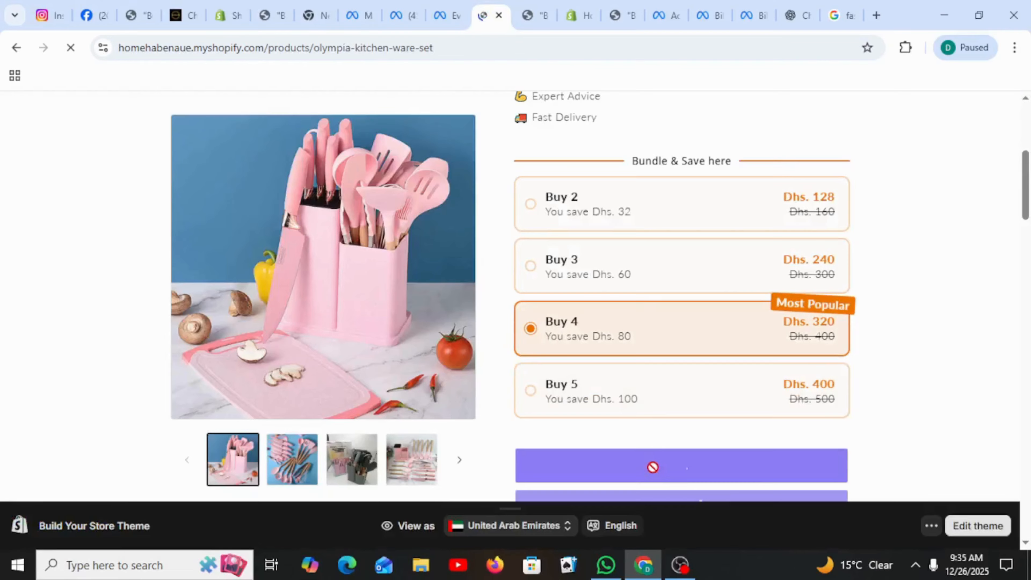
{"action": "scroll", "coordinate": [667, 403], "scroll_direction": "down", "scroll_amount": 6}
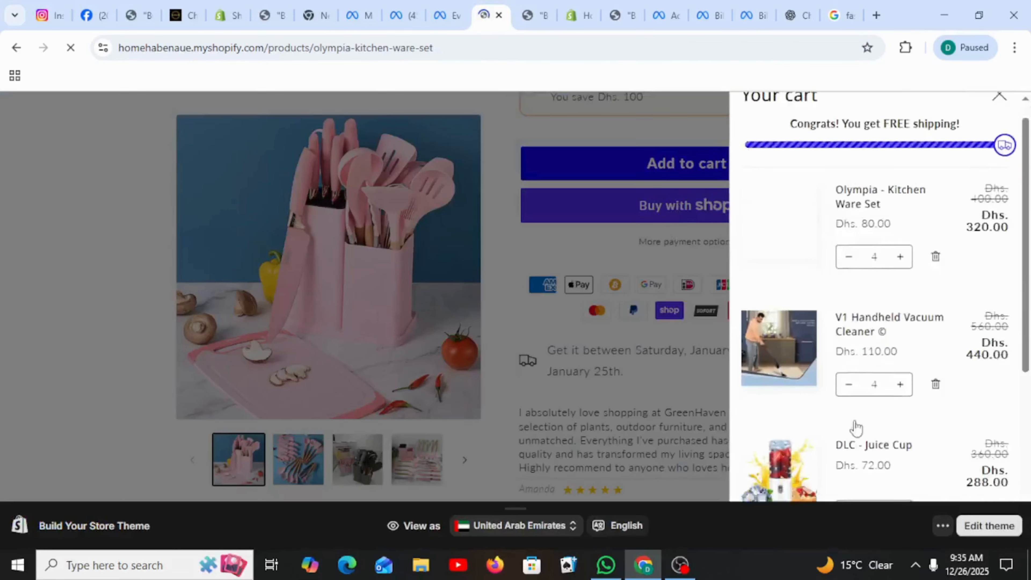
{"action": "scroll", "coordinate": [855, 426], "scroll_direction": "down", "scroll_amount": 5}
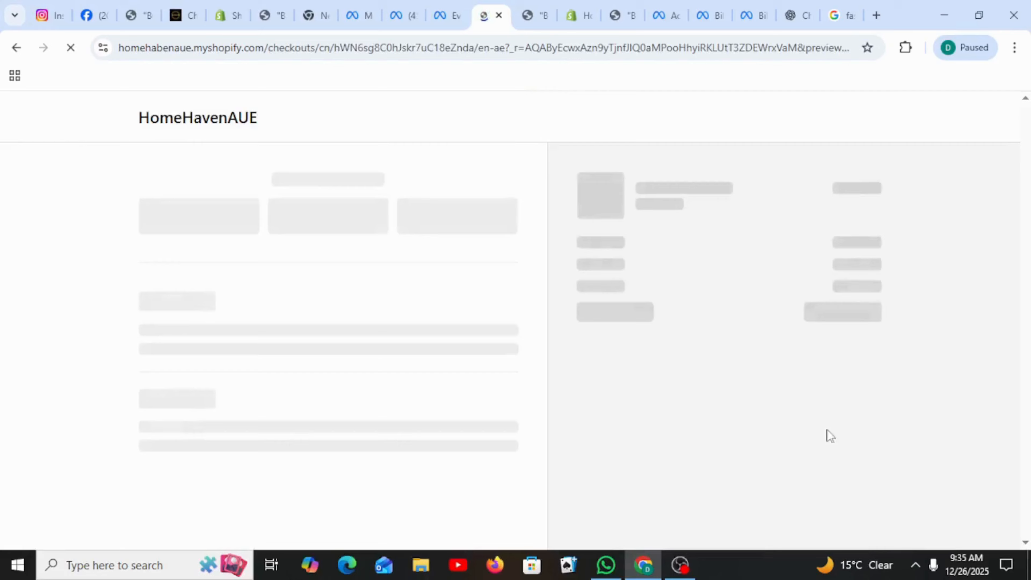
{"action": "left_click", "coordinate": [445, 21]}
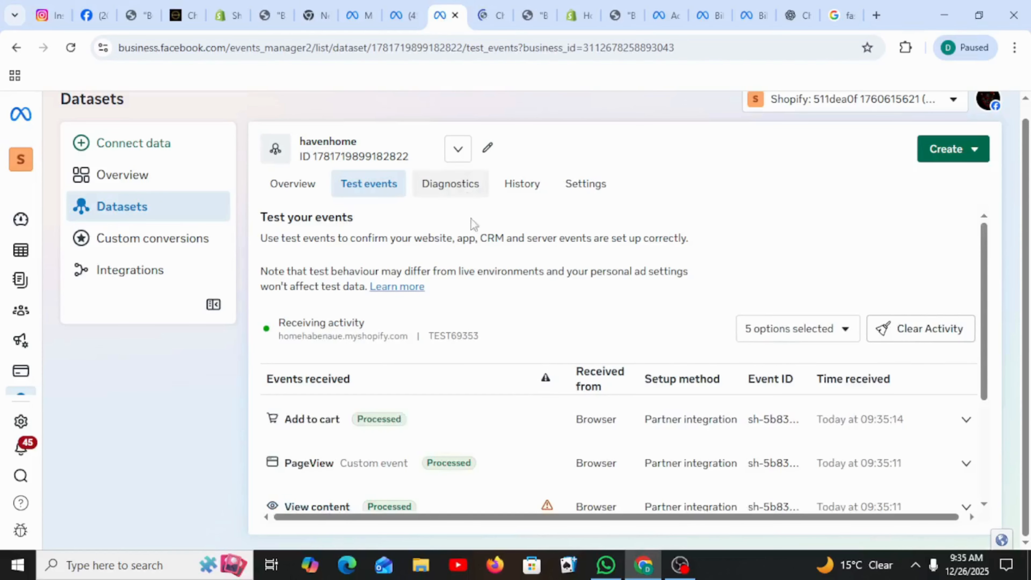
Step: Check the Test events list for processed Add to cart, PageView and Initiate checkout events
{"action": "scroll", "coordinate": [441, 311], "scroll_direction": "down", "scroll_amount": 5}
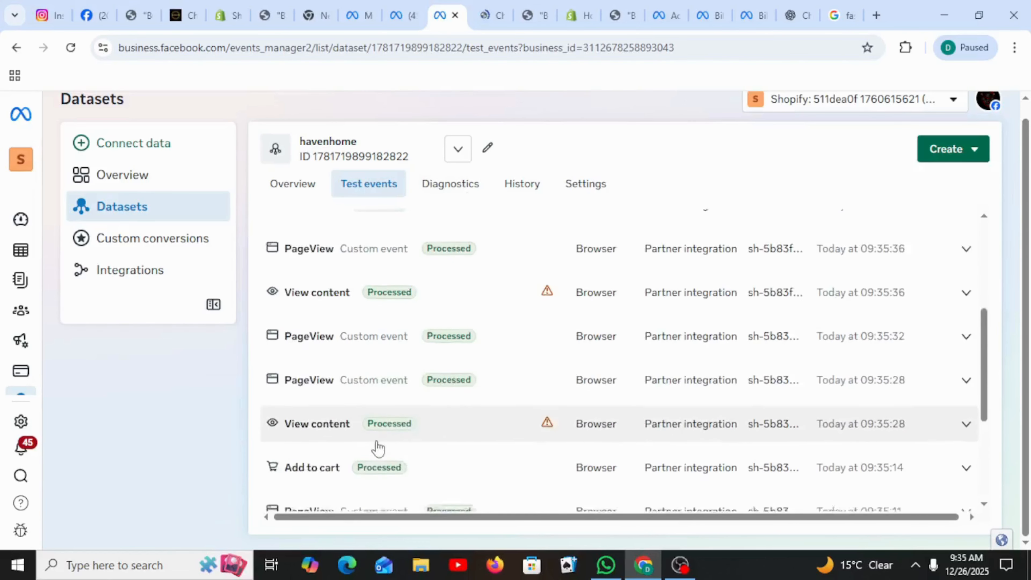
{"action": "scroll", "coordinate": [380, 449], "scroll_direction": "down", "scroll_amount": 5}
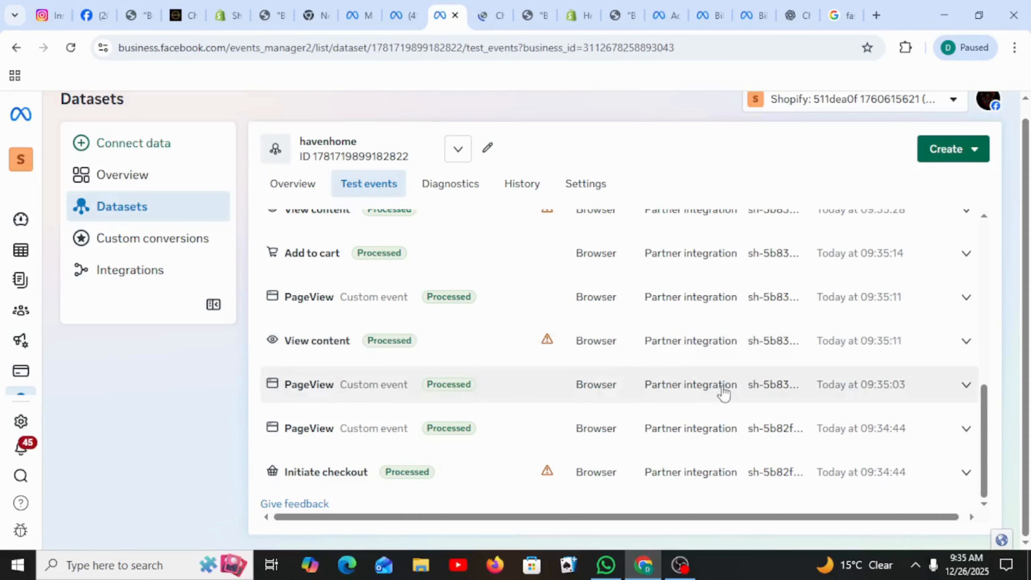
{"action": "scroll", "coordinate": [447, 305], "scroll_direction": "up", "scroll_amount": 4}
{"action": "scroll", "coordinate": [324, 428], "scroll_direction": "down", "scroll_amount": 3}
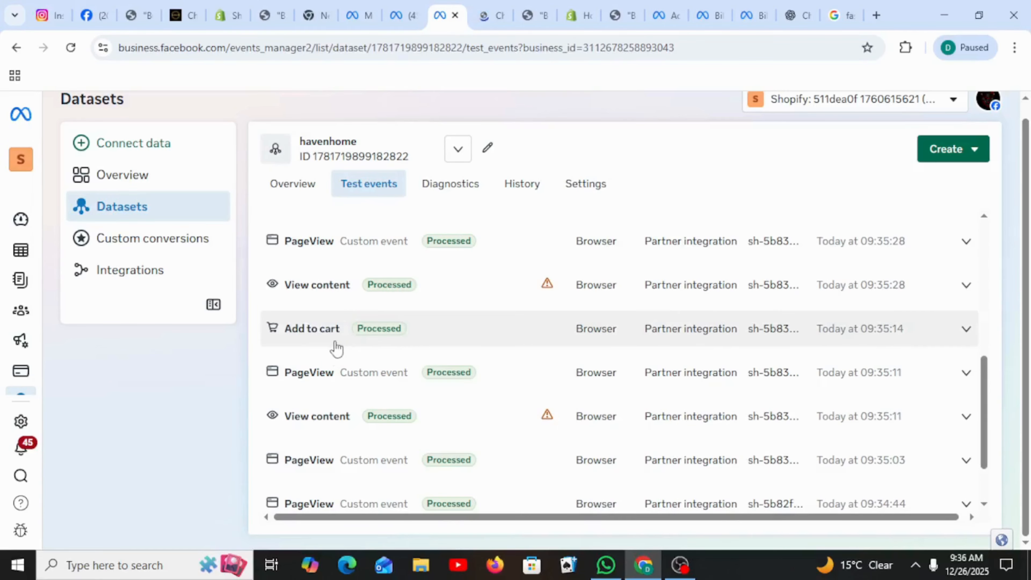
{"action": "scroll", "coordinate": [320, 333], "scroll_direction": "up", "scroll_amount": 1}
{"action": "scroll", "coordinate": [319, 345], "scroll_direction": "up", "scroll_amount": 1}
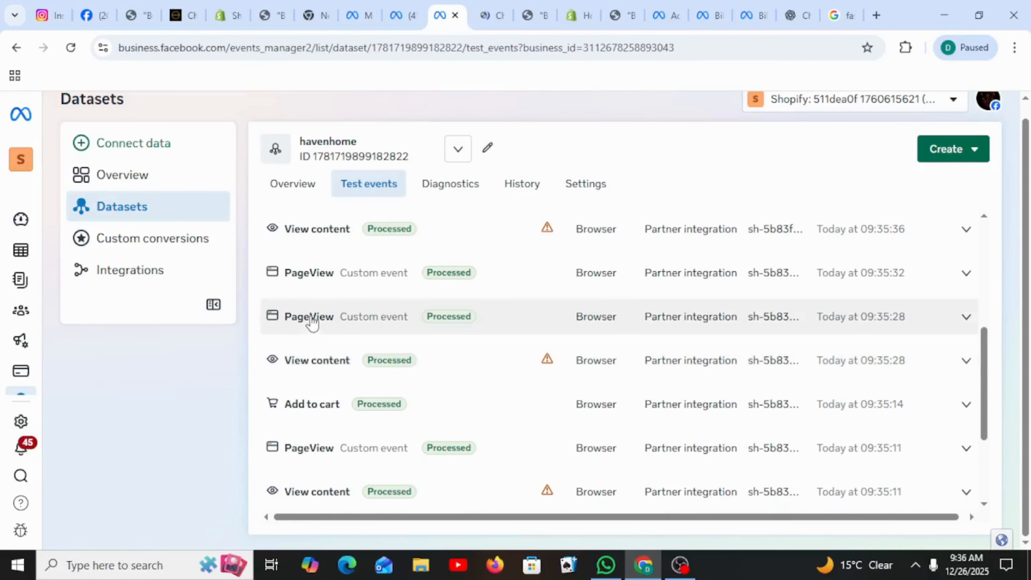
{"action": "scroll", "coordinate": [326, 274], "scroll_direction": "up", "scroll_amount": 3}
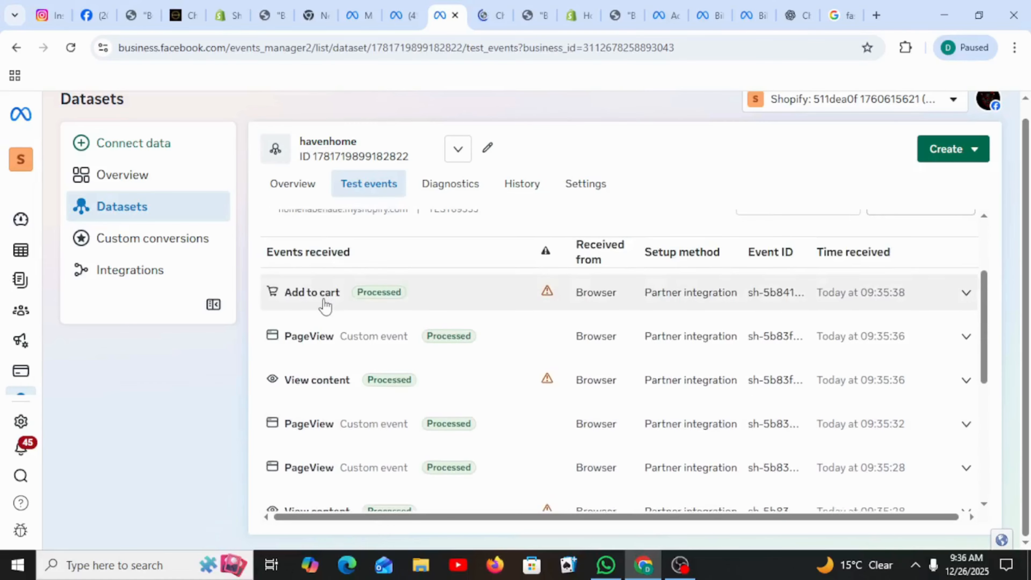
{"action": "scroll", "coordinate": [332, 316], "scroll_direction": "up", "scroll_amount": 3}
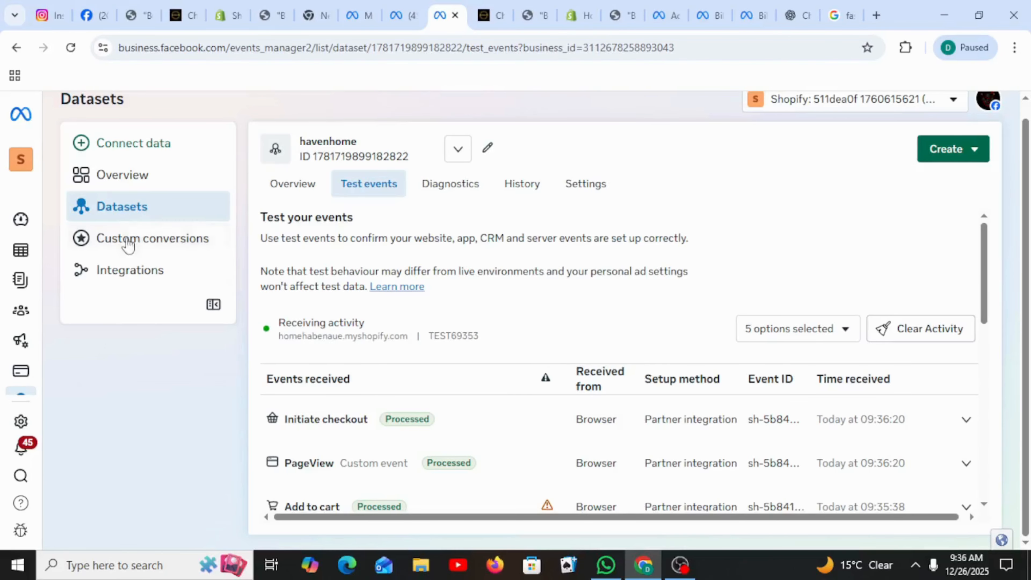
Step: Go from the Events Manager overview to the Shopify portfolio's Business Settings People page
{"action": "left_click", "coordinate": [135, 182]}
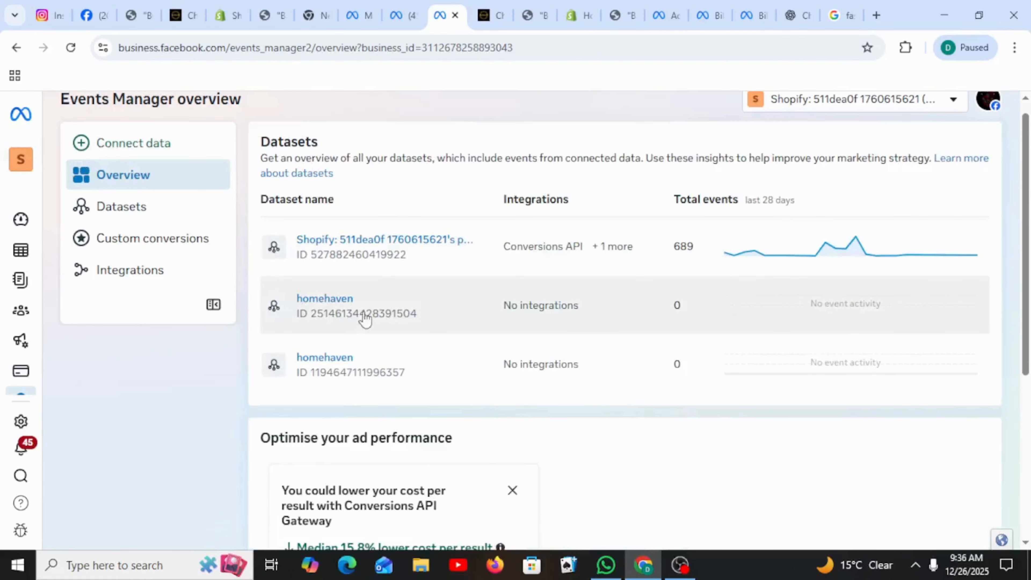
{"action": "scroll", "coordinate": [782, 293], "scroll_direction": "down", "scroll_amount": 6}
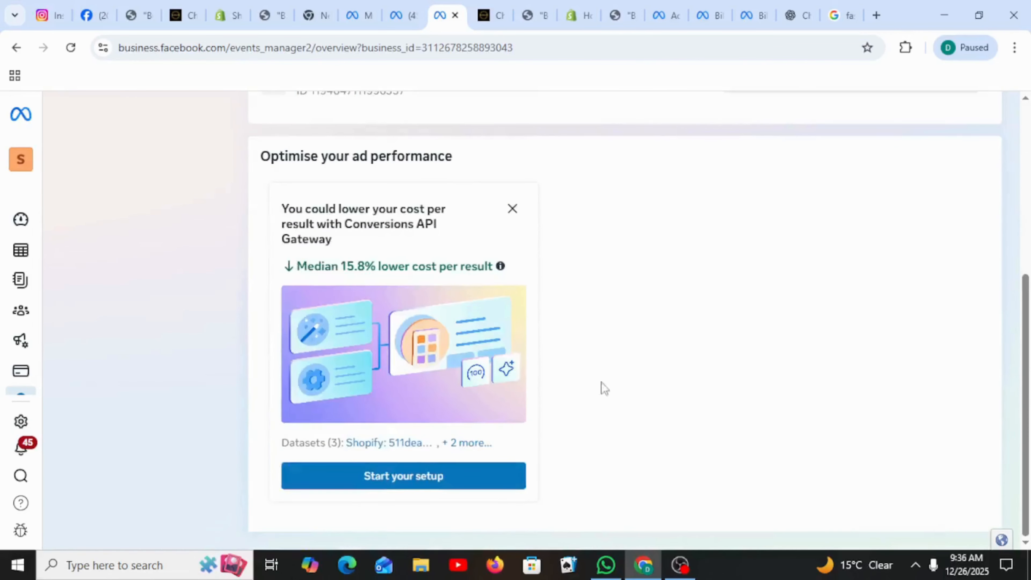
{"action": "scroll", "coordinate": [603, 387], "scroll_direction": "up", "scroll_amount": 7}
{"action": "mouse_move", "coordinate": [35, 136]}
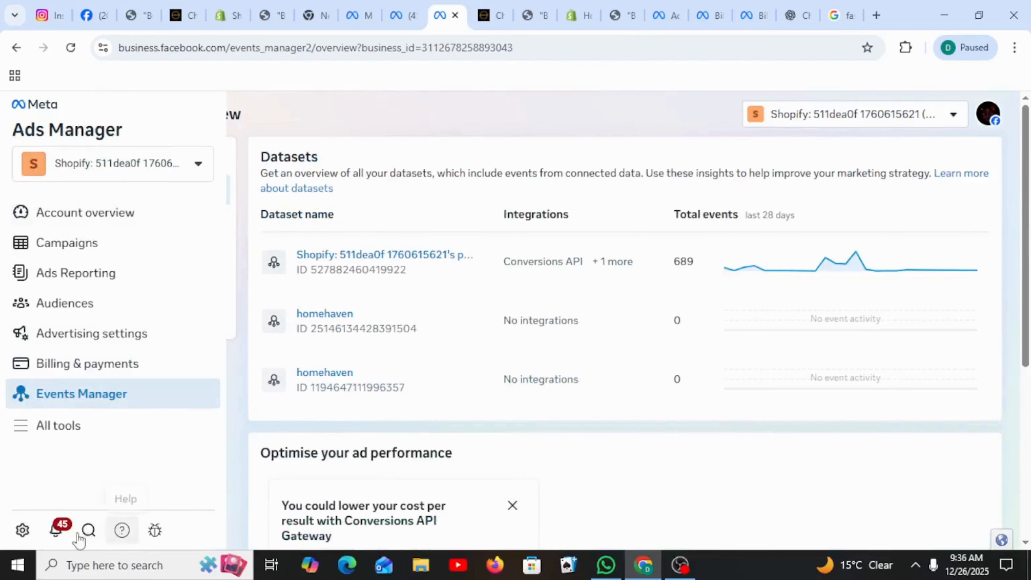
{"action": "left_click", "coordinate": [19, 535]}
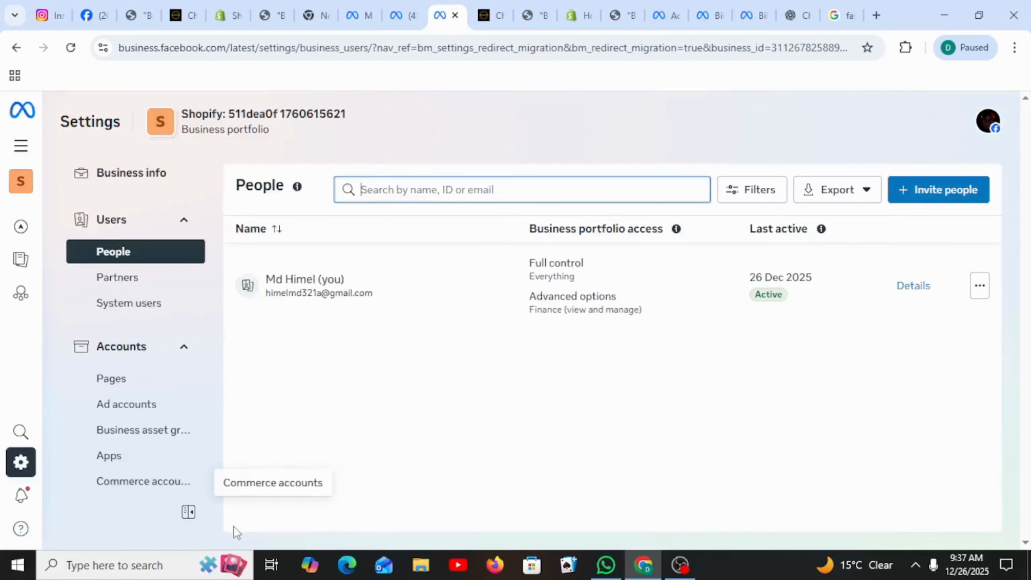
Step: Open Billing & payments to view the HOME Haven ad account, Active, with a Visa card
{"action": "scroll", "coordinate": [134, 430], "scroll_direction": "down", "scroll_amount": 6}
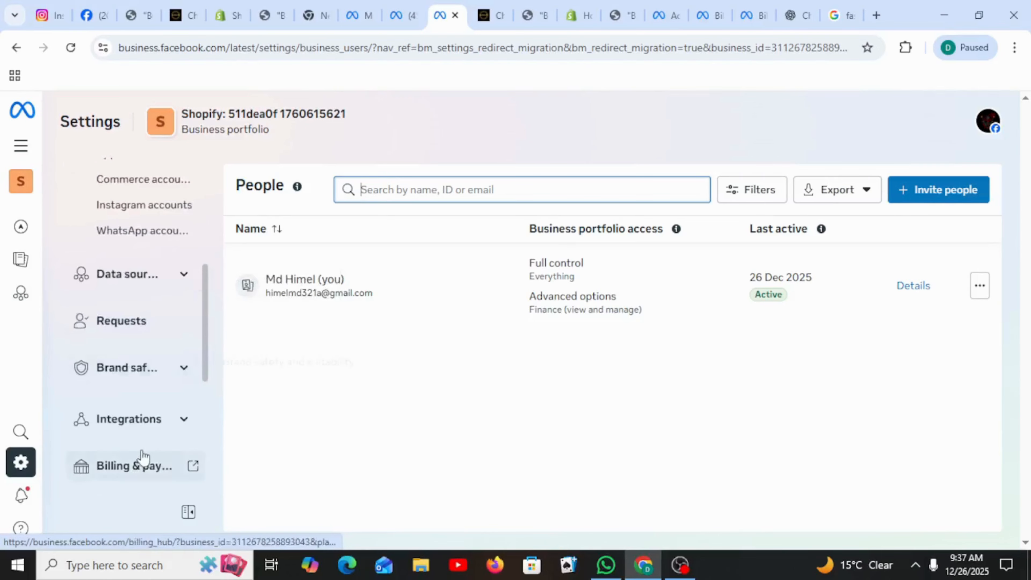
{"action": "scroll", "coordinate": [142, 455], "scroll_direction": "down", "scroll_amount": 2}
{"action": "left_click", "coordinate": [191, 389]}
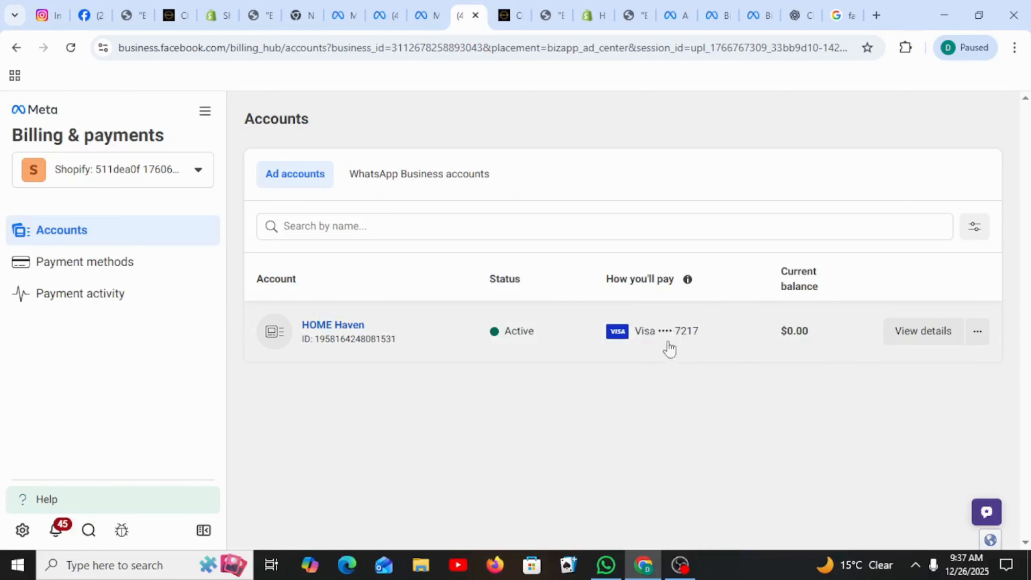
Step: Review the portfolio's Payment methods page
{"action": "left_click", "coordinate": [124, 261]}
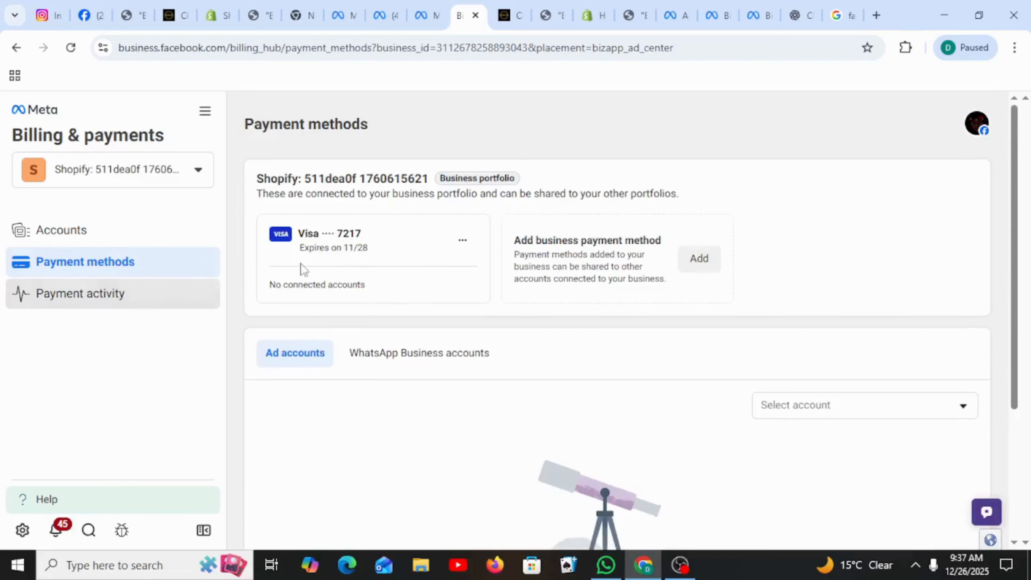
{"action": "scroll", "coordinate": [436, 312], "scroll_direction": "down", "scroll_amount": 5}
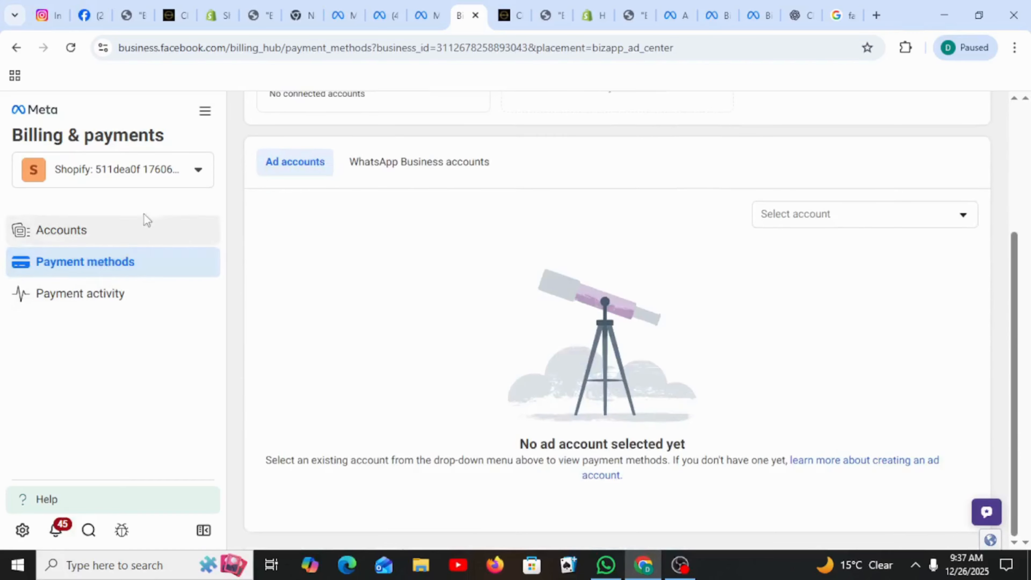
{"action": "scroll", "coordinate": [299, 115], "scroll_direction": "up", "scroll_amount": 2}
{"action": "scroll", "coordinate": [299, 115], "scroll_direction": "up", "scroll_amount": 3}
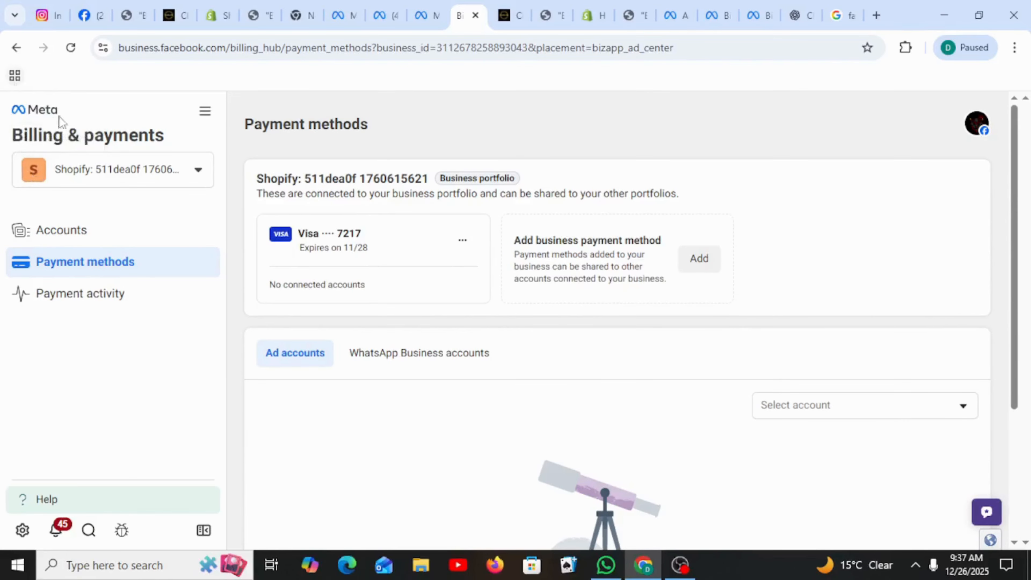
Step: Check the business portfolio list without switching, then return to the Settings People page
{"action": "left_click", "coordinate": [118, 170]}
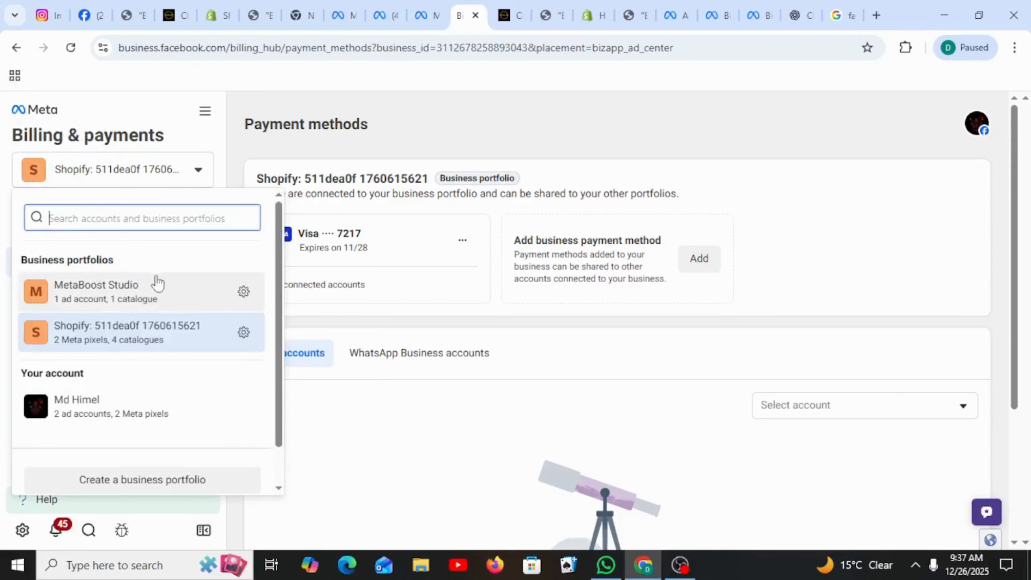
{"action": "left_click", "coordinate": [335, 144]}
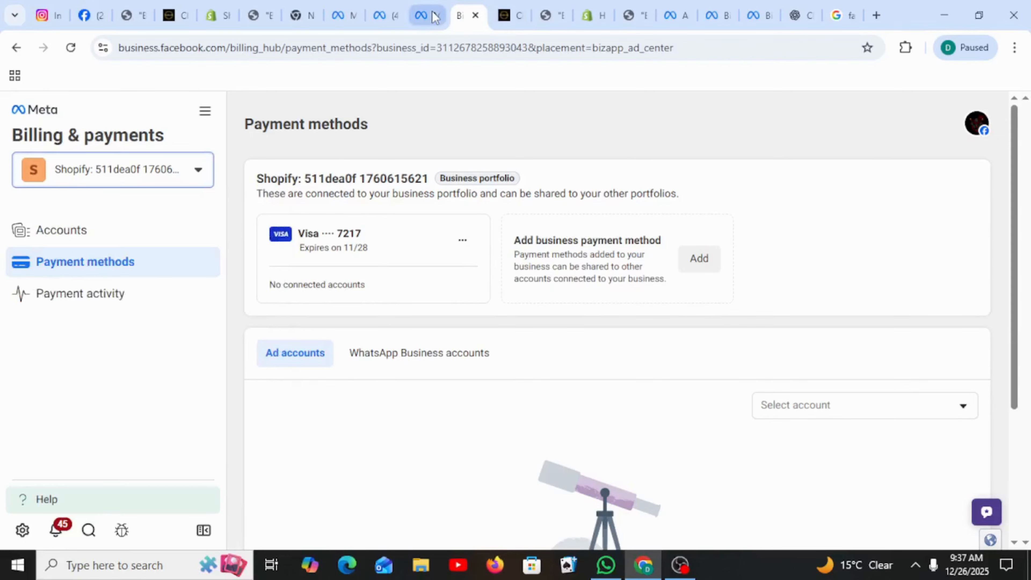
{"action": "left_click", "coordinate": [426, 15]}
{"action": "scroll", "coordinate": [154, 410], "scroll_direction": "down", "scroll_amount": 5}
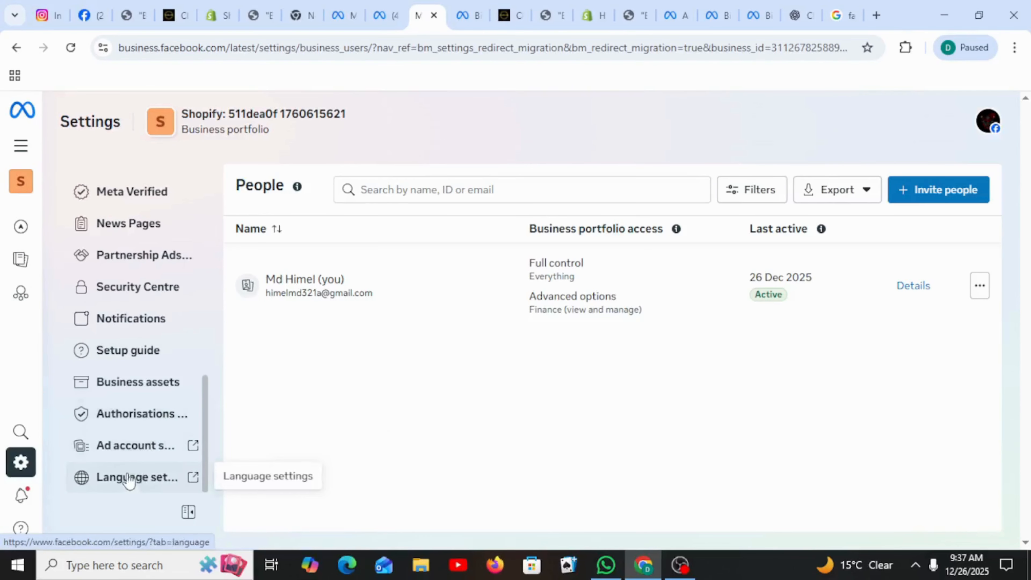
Step: View the Shopify portfolio's Business info, then go to the personal Facebook profile's About section
{"action": "scroll", "coordinate": [118, 370], "scroll_direction": "up", "scroll_amount": 2}
{"action": "scroll", "coordinate": [117, 370], "scroll_direction": "up", "scroll_amount": 4}
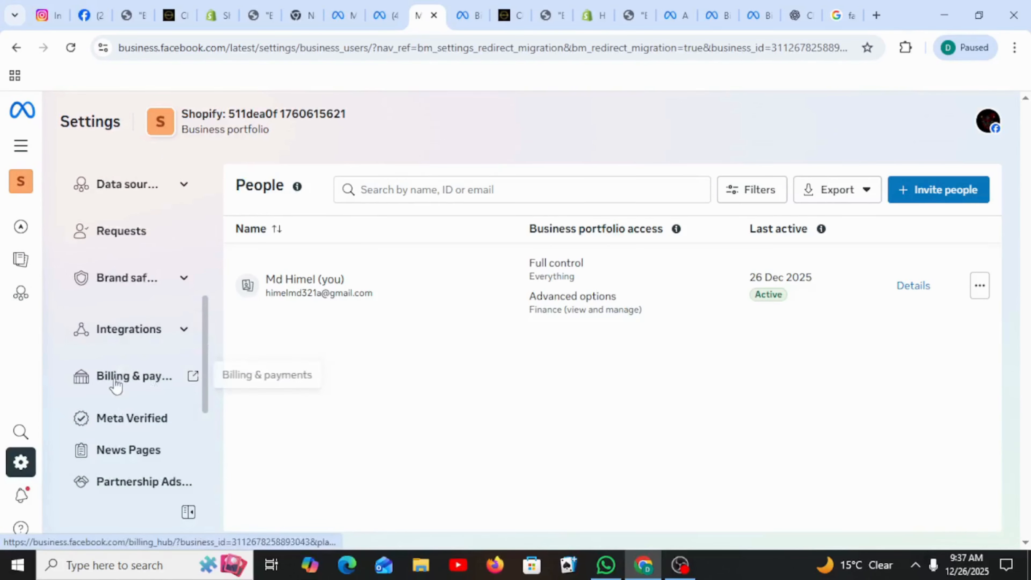
{"action": "scroll", "coordinate": [116, 343], "scroll_direction": "up", "scroll_amount": 4}
{"action": "scroll", "coordinate": [147, 360], "scroll_direction": "up", "scroll_amount": 6}
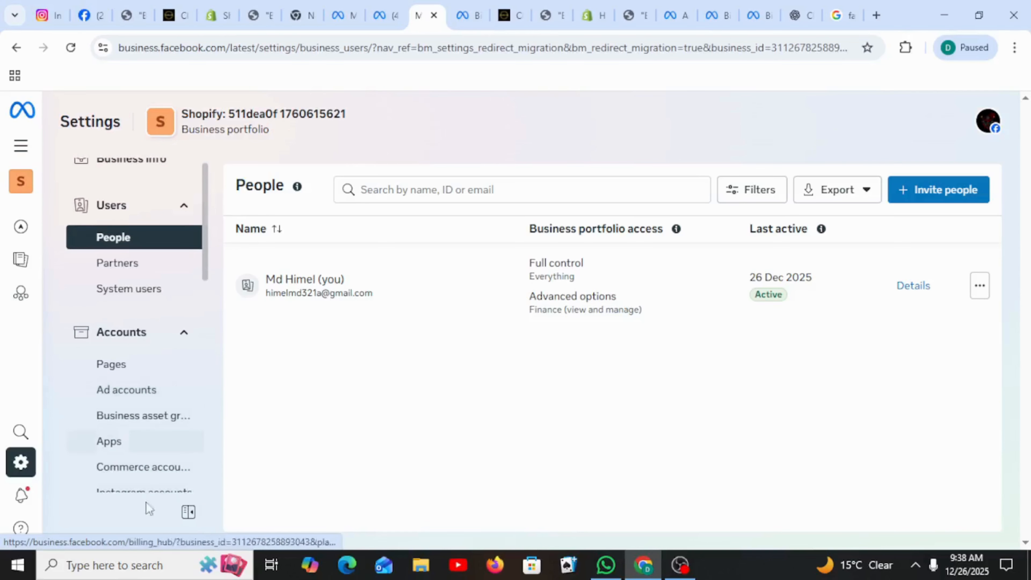
{"action": "scroll", "coordinate": [193, 426], "scroll_direction": "up", "scroll_amount": 1}
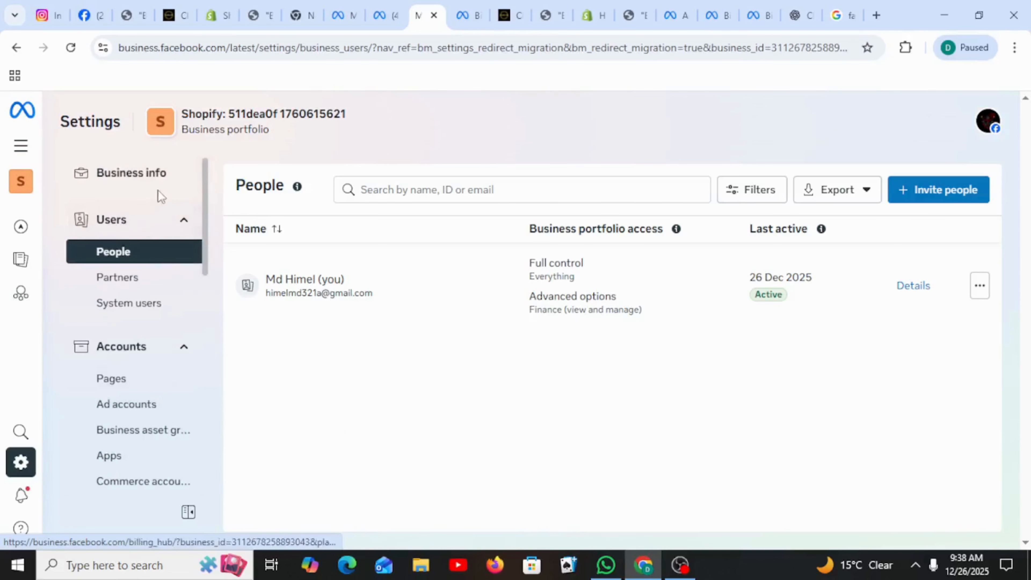
{"action": "left_click", "coordinate": [157, 183]}
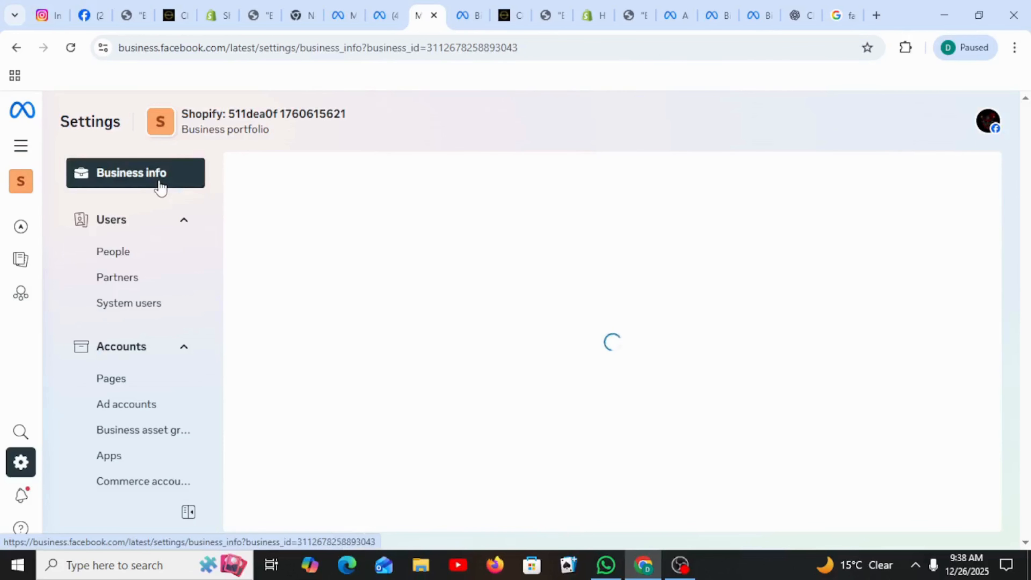
{"action": "left_click", "coordinate": [87, 15]}
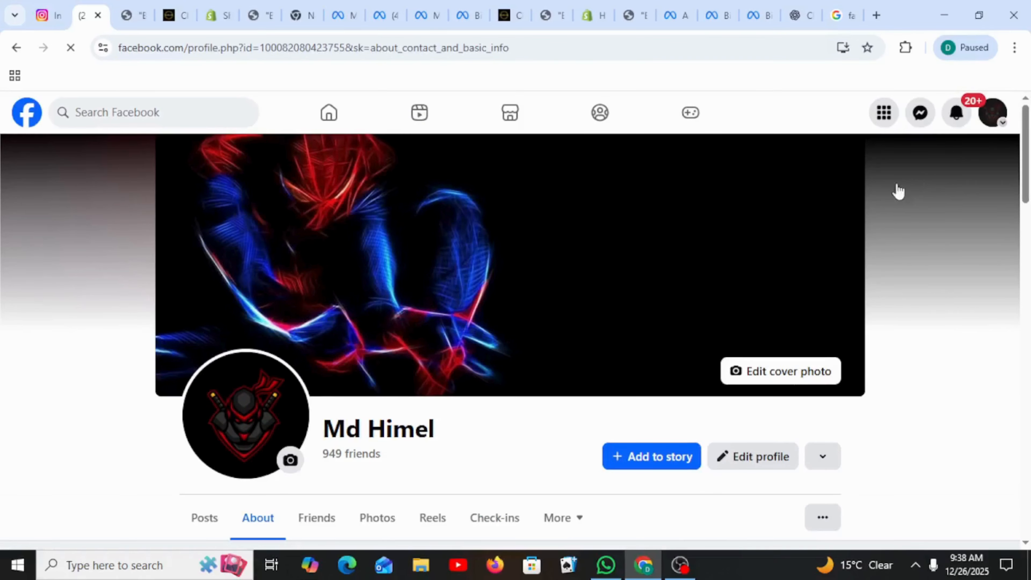
Step: Switch profiles to act as the Home Haven AUE Page
{"action": "left_click", "coordinate": [992, 111]}
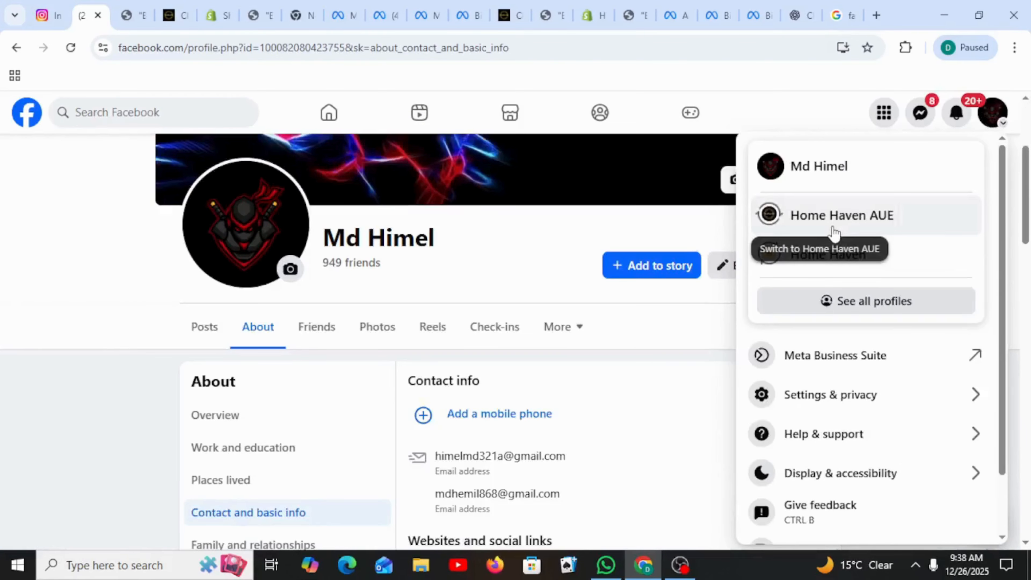
{"action": "left_click", "coordinate": [831, 230]}
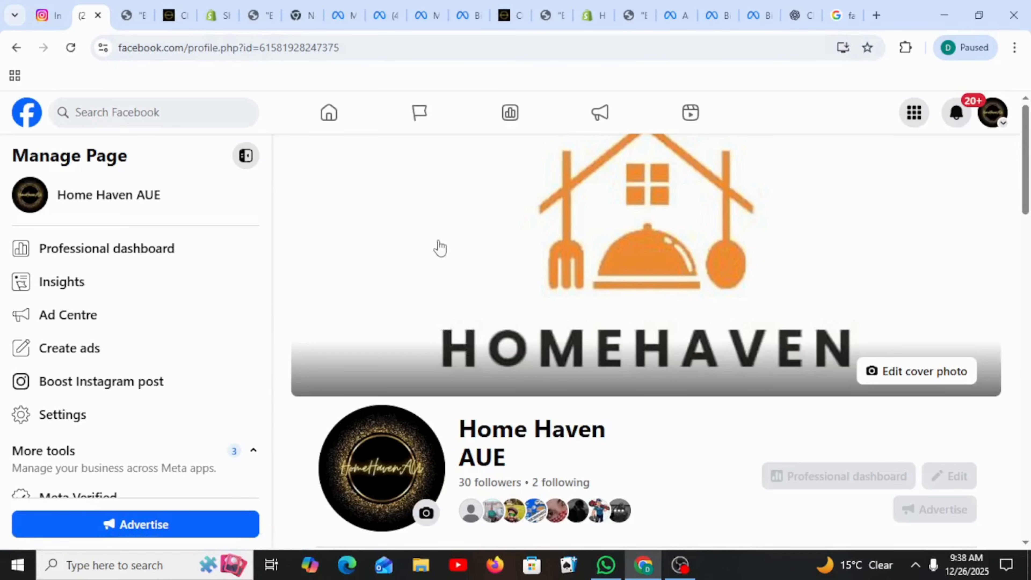
{"action": "scroll", "coordinate": [712, 299], "scroll_direction": "down", "scroll_amount": 5}
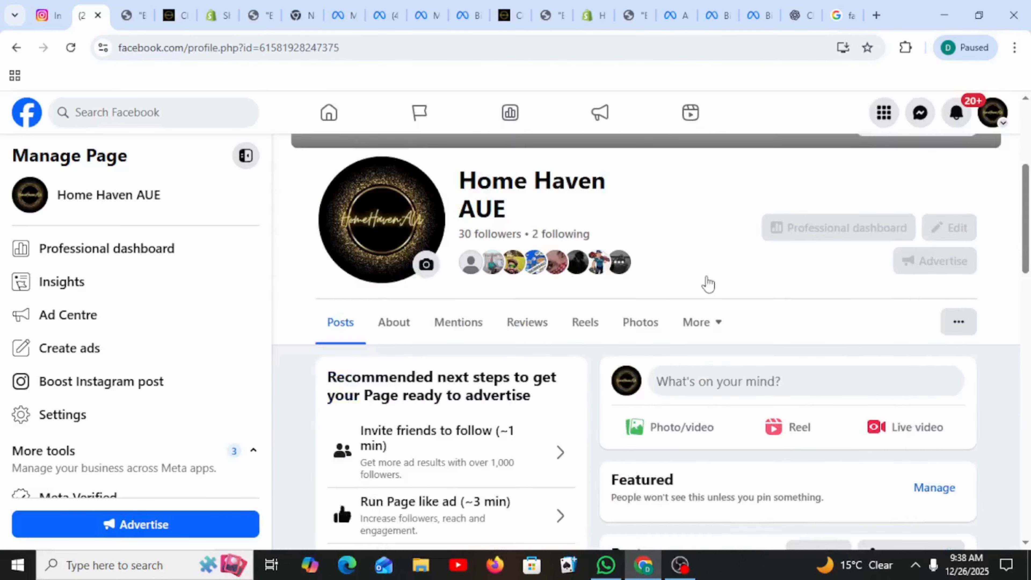
{"action": "scroll", "coordinate": [732, 370], "scroll_direction": "down", "scroll_amount": 3}
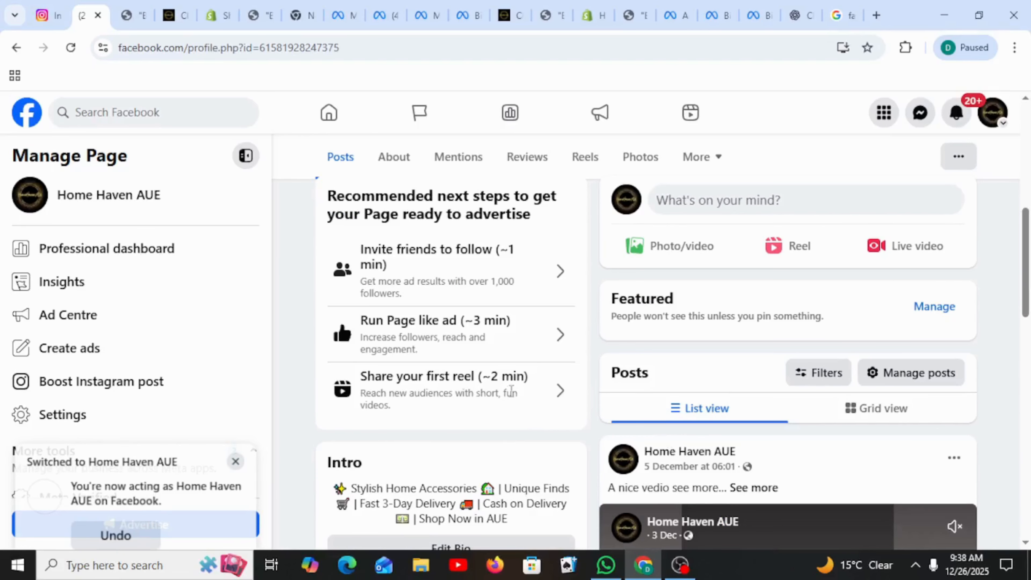
Step: Look over the Home Haven AUE Page's posts and intro, showing 30 followers
{"action": "scroll", "coordinate": [455, 390], "scroll_direction": "down", "scroll_amount": 5}
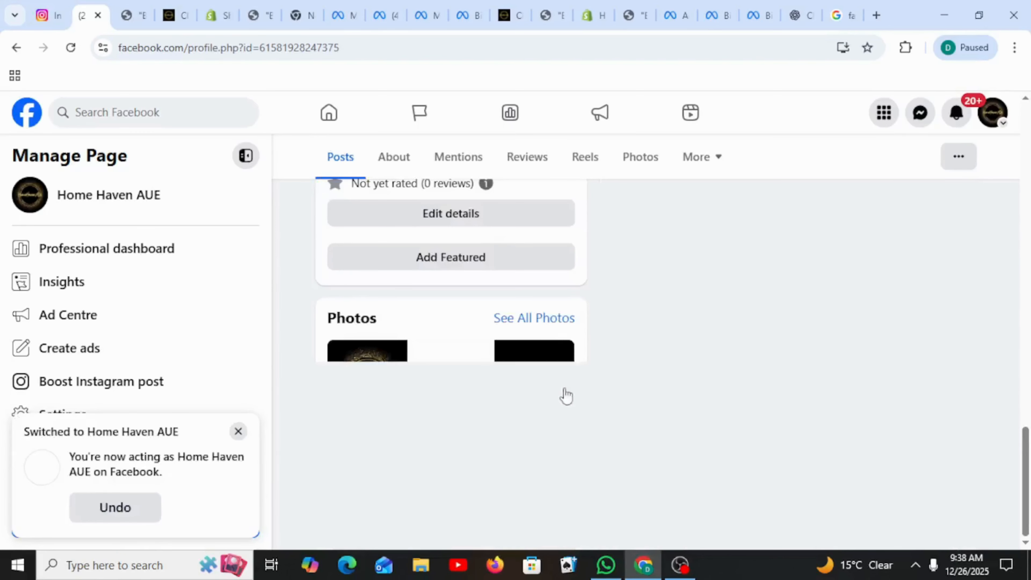
{"action": "scroll", "coordinate": [633, 398], "scroll_direction": "up", "scroll_amount": 8}
{"action": "scroll", "coordinate": [635, 396], "scroll_direction": "down", "scroll_amount": 7}
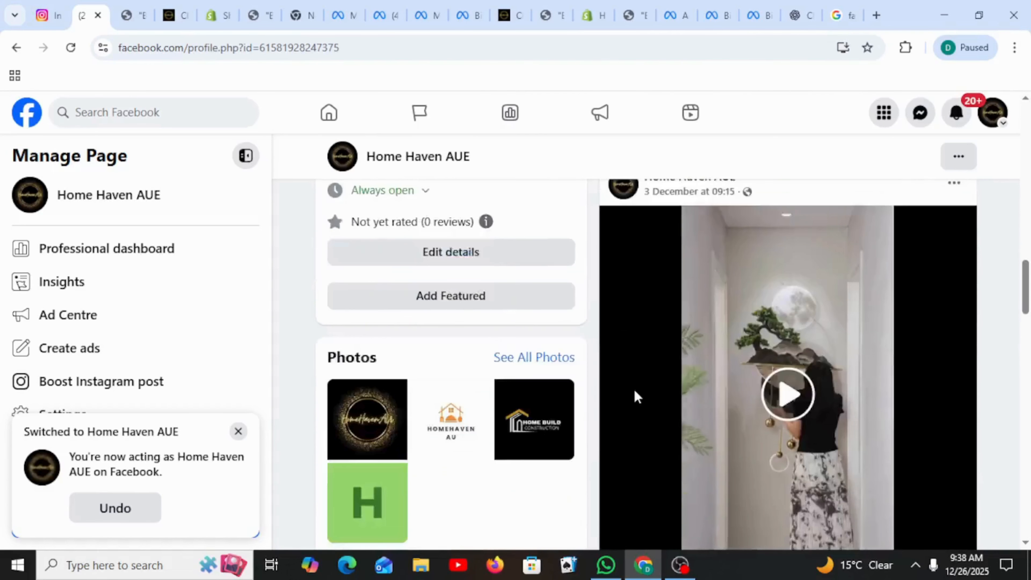
{"action": "scroll", "coordinate": [635, 396], "scroll_direction": "down", "scroll_amount": 5}
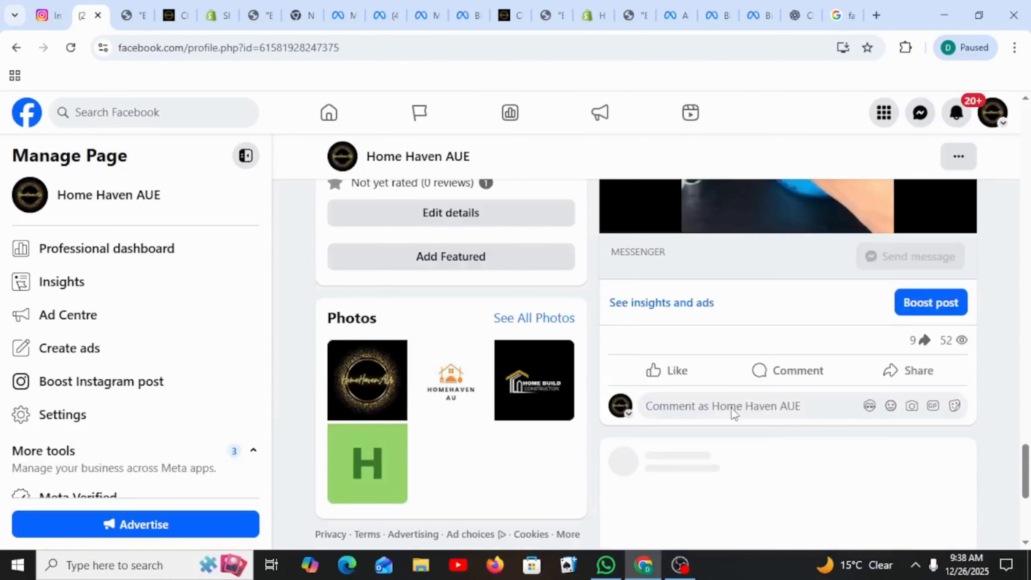
{"action": "scroll", "coordinate": [743, 412], "scroll_direction": "down", "scroll_amount": 2}
{"action": "scroll", "coordinate": [743, 412], "scroll_direction": "up", "scroll_amount": 8}
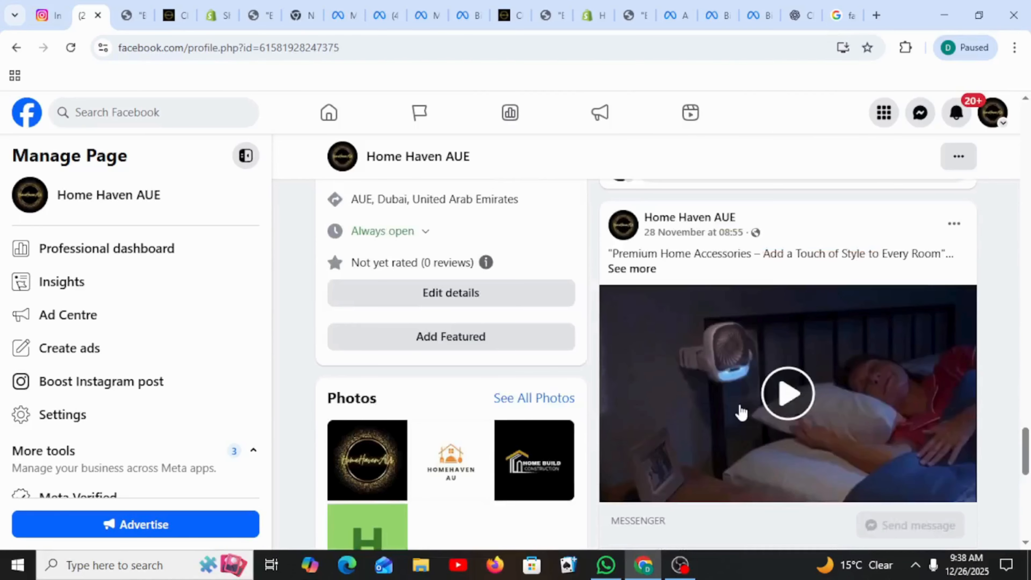
{"action": "scroll", "coordinate": [426, 372], "scroll_direction": "up", "scroll_amount": 8}
{"action": "scroll", "coordinate": [425, 406], "scroll_direction": "up", "scroll_amount": 3}
{"action": "scroll", "coordinate": [422, 463], "scroll_direction": "down", "scroll_amount": 3}
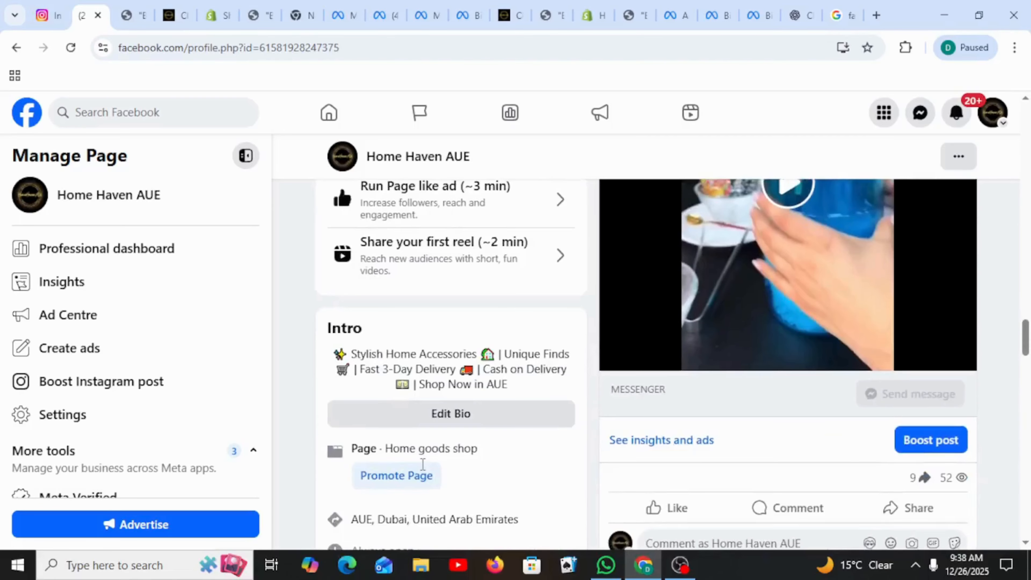
{"action": "scroll", "coordinate": [423, 464], "scroll_direction": "up", "scroll_amount": 3}
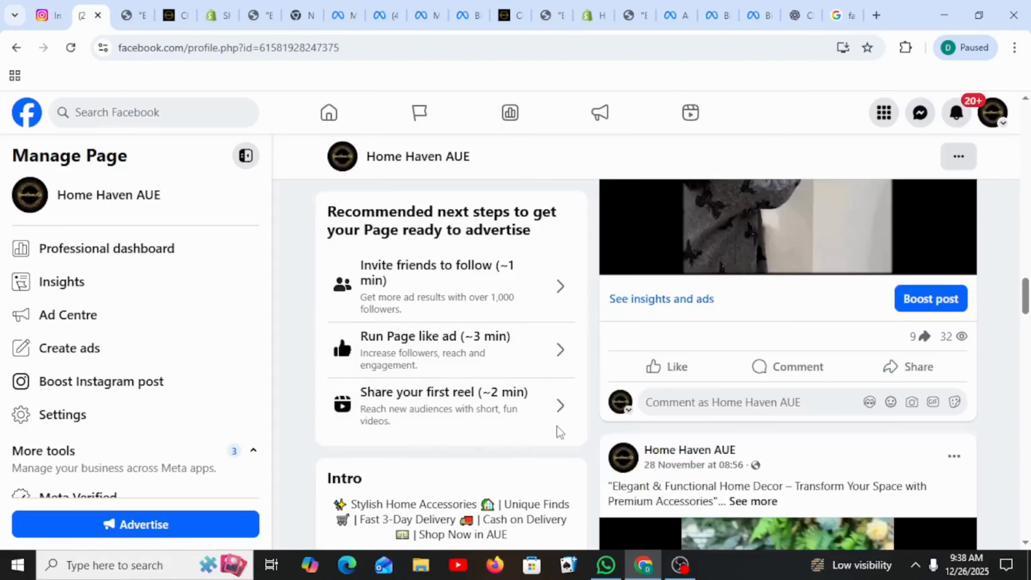
{"action": "scroll", "coordinate": [503, 353], "scroll_direction": "up", "scroll_amount": 5}
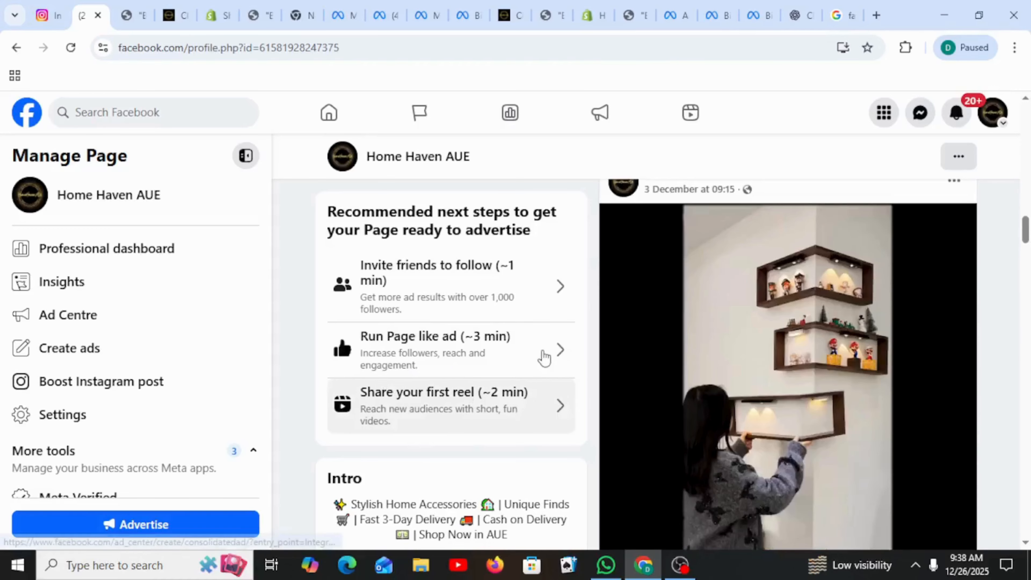
{"action": "scroll", "coordinate": [467, 276], "scroll_direction": "up", "scroll_amount": 5}
{"action": "scroll", "coordinate": [520, 194], "scroll_direction": "down", "scroll_amount": 3}
{"action": "scroll", "coordinate": [617, 244], "scroll_direction": "up", "scroll_amount": 6}
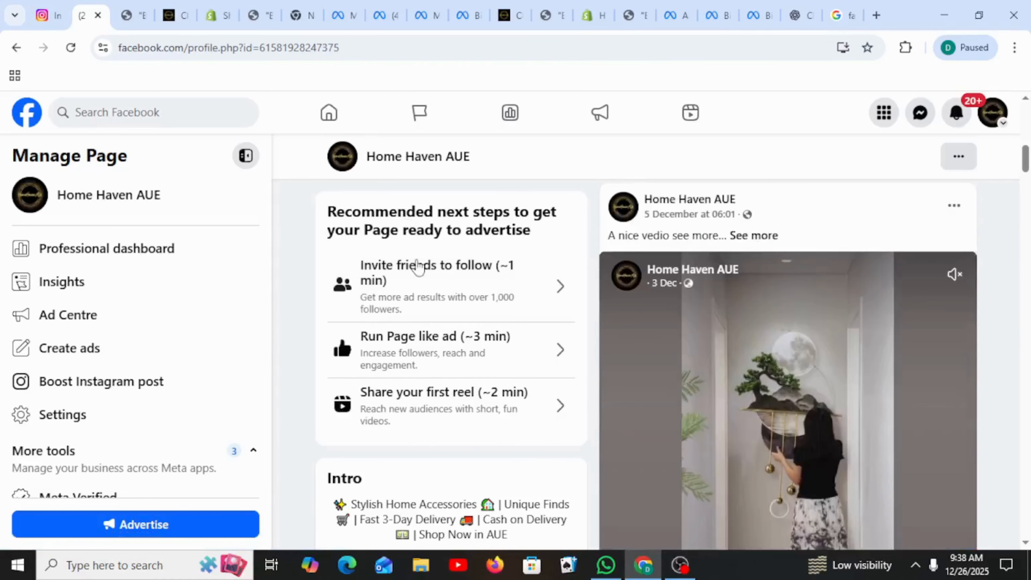
{"action": "scroll", "coordinate": [418, 266], "scroll_direction": "up", "scroll_amount": 10}
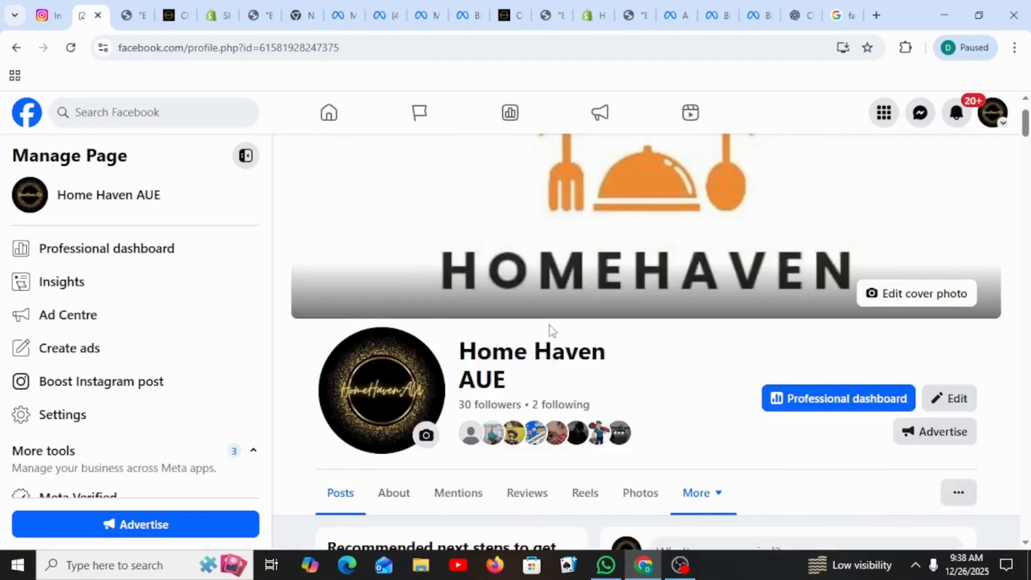
{"action": "scroll", "coordinate": [541, 340], "scroll_direction": "down", "scroll_amount": 6}
{"action": "scroll", "coordinate": [513, 426], "scroll_direction": "up", "scroll_amount": 5}
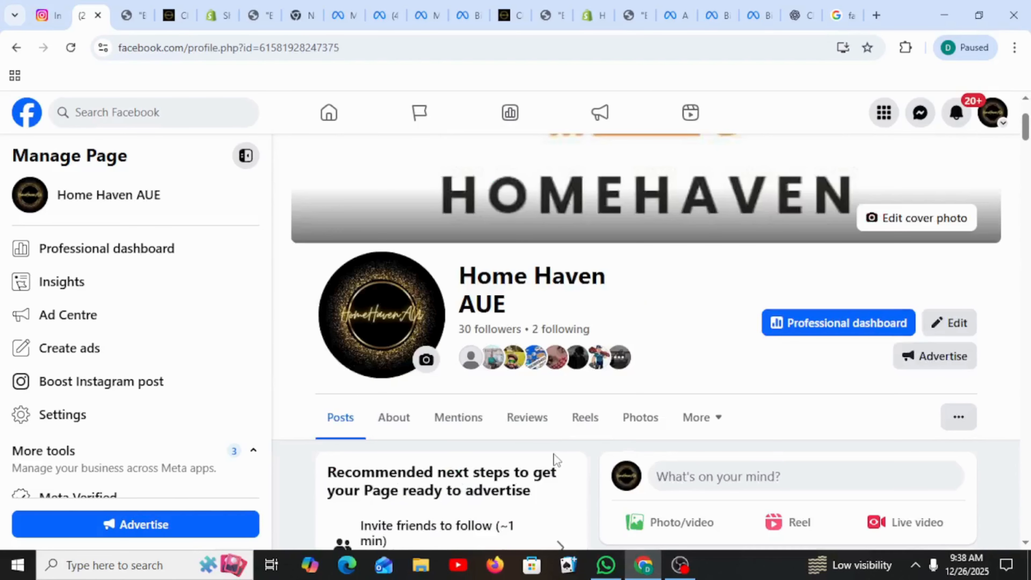